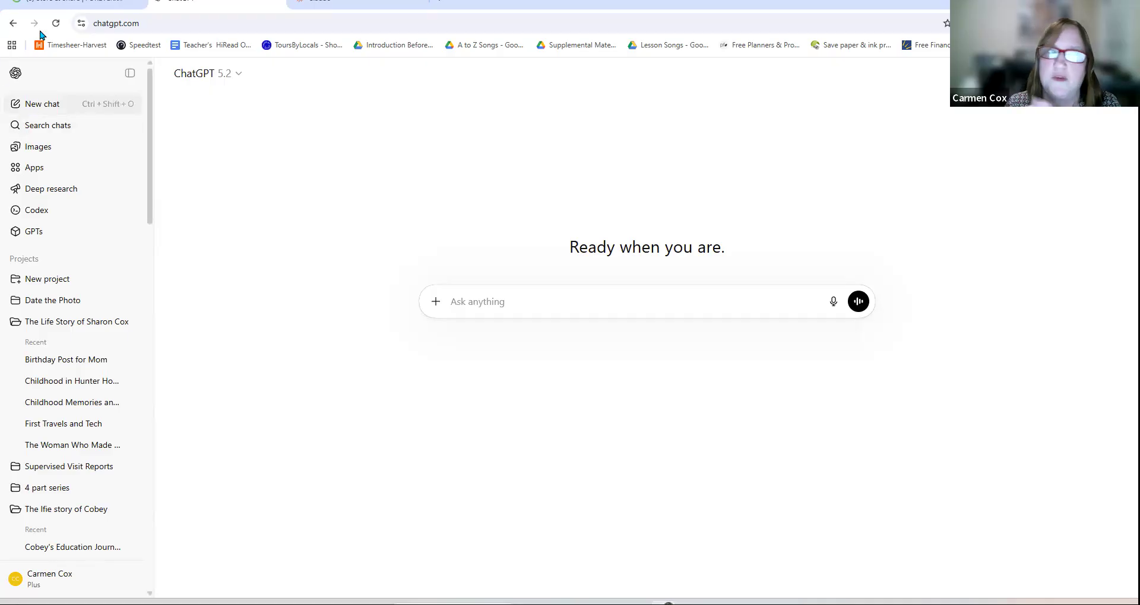
Step: Create a ChatGPT project named 'The Life Story of' followed by the user's first name
click(46, 279)
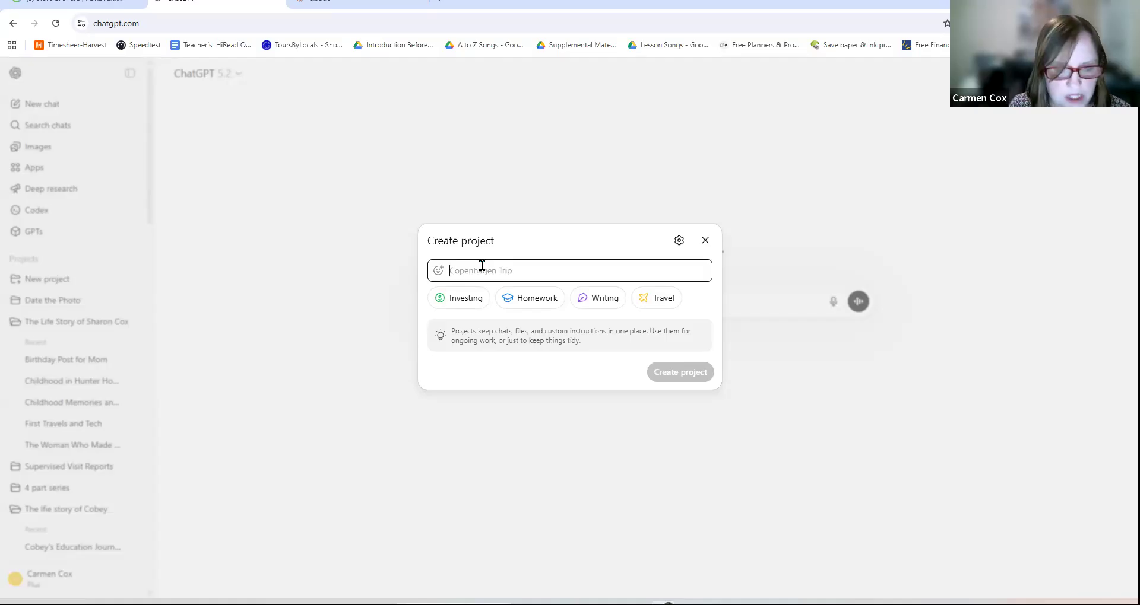
text(The Lif)
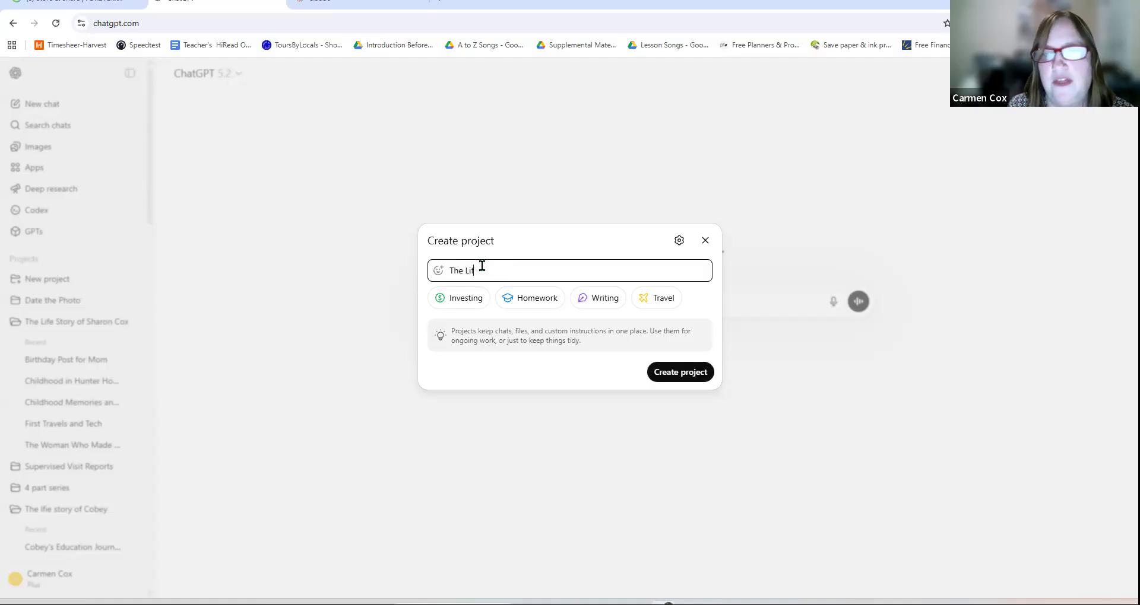
text(e Story)
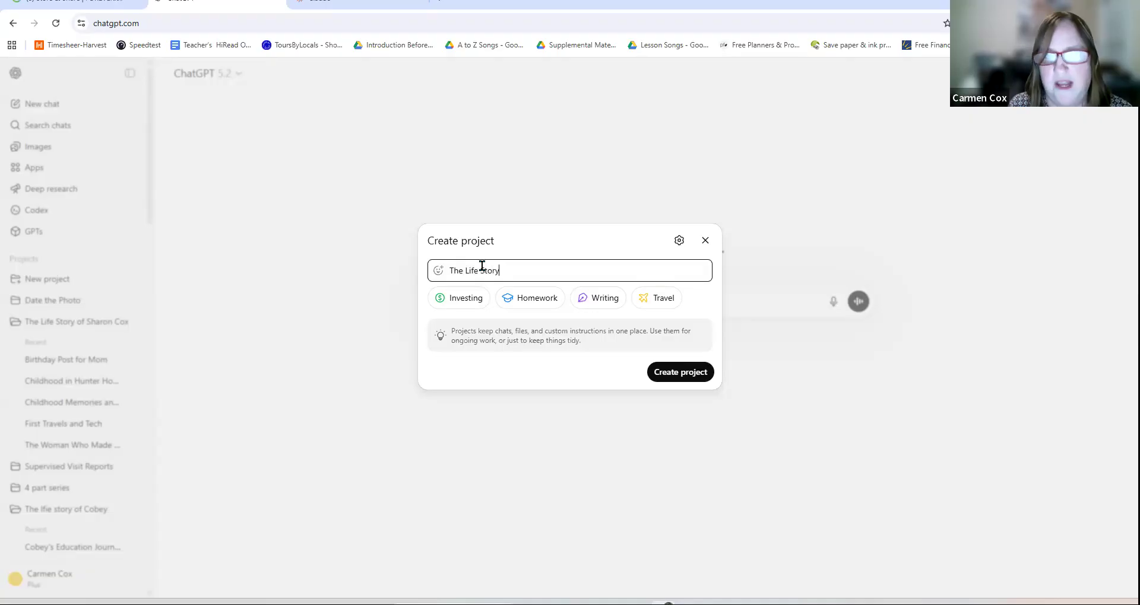
text( of Carmen)
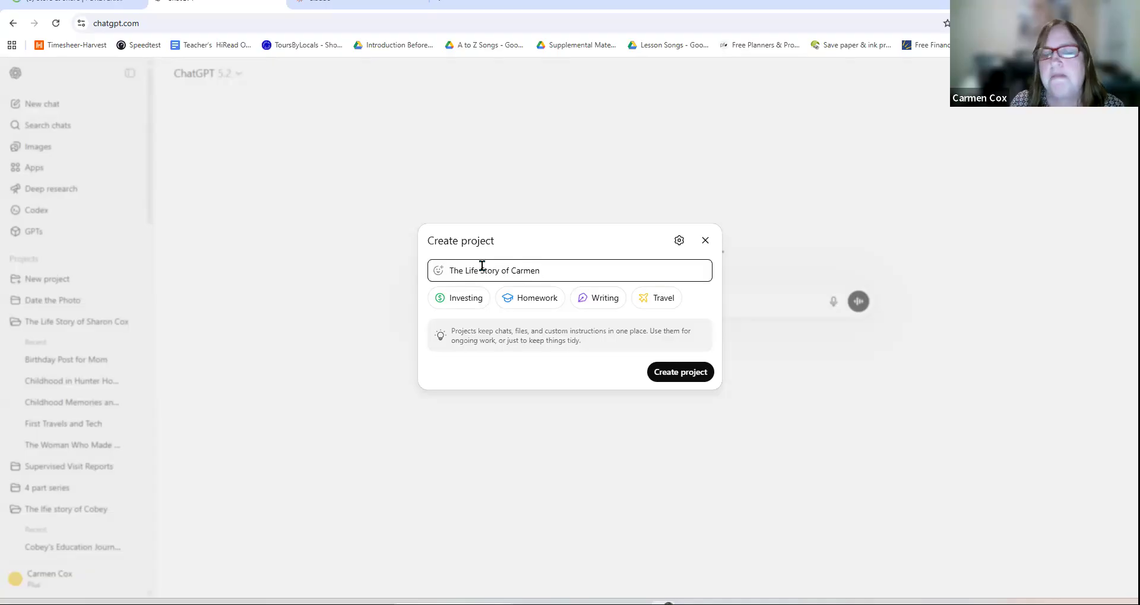
click(682, 372)
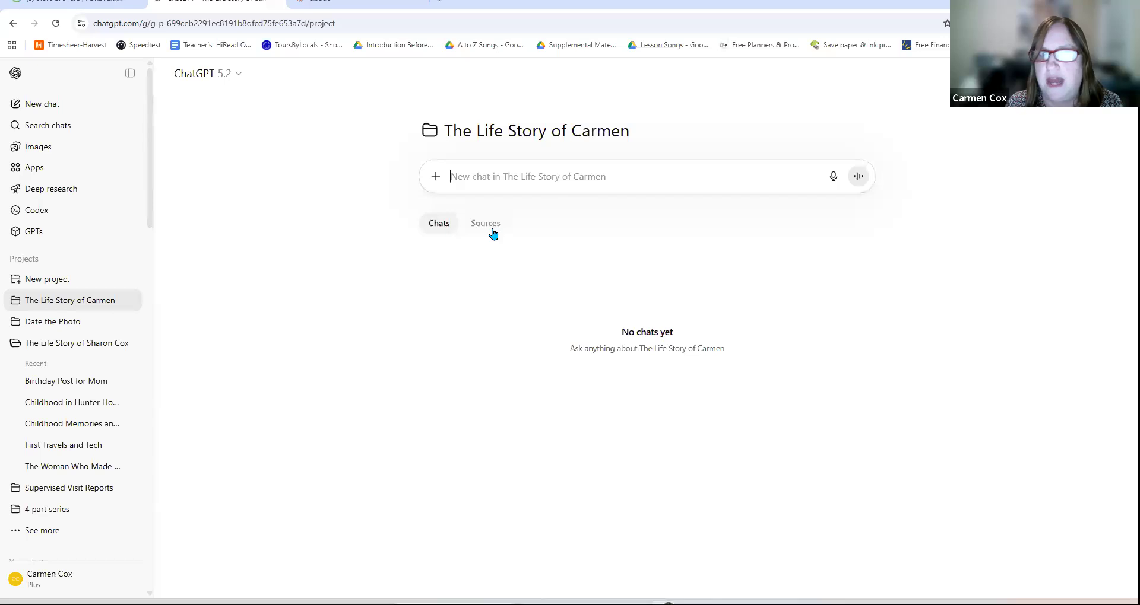
click(532, 139)
click(500, 314)
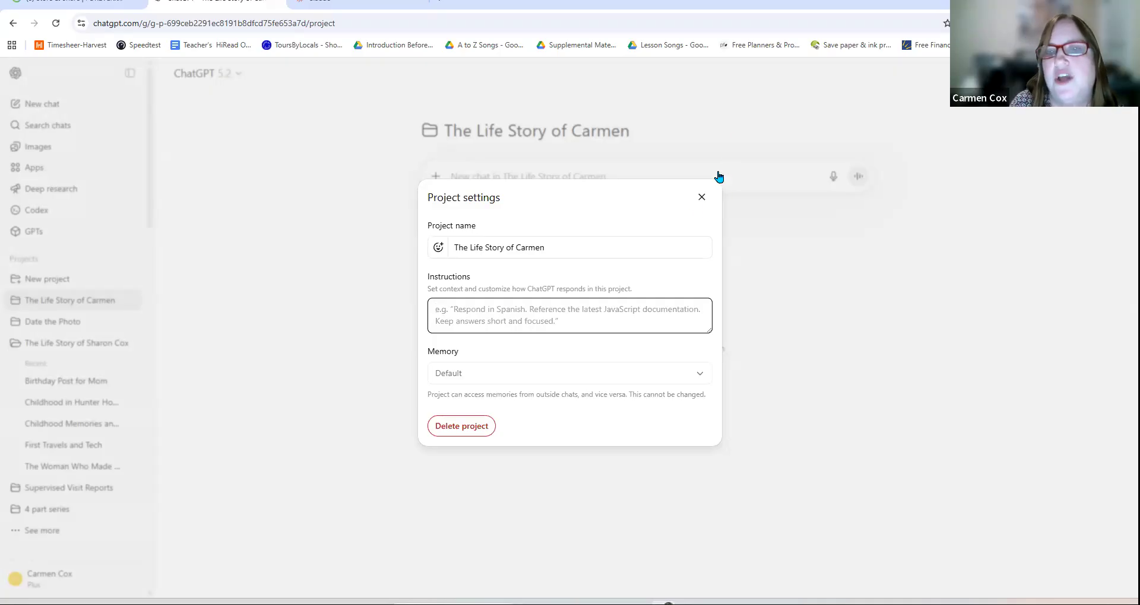
click(701, 197)
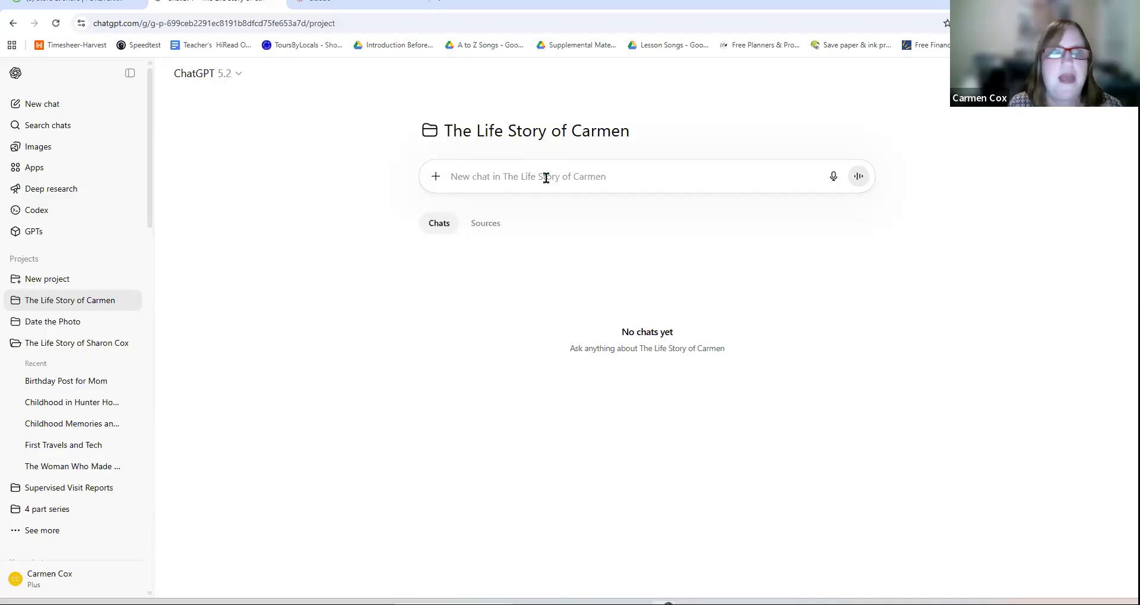
click(323, 12)
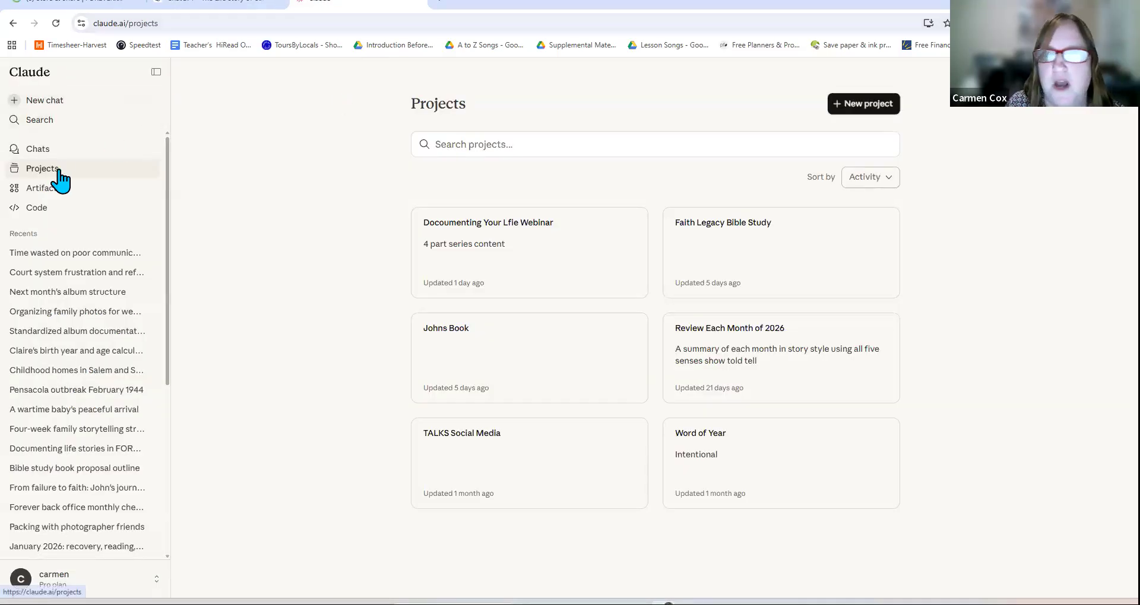
Step: Create a matching life-story project in Claude from the autofilled name, then return to ChatGPT
click(879, 108)
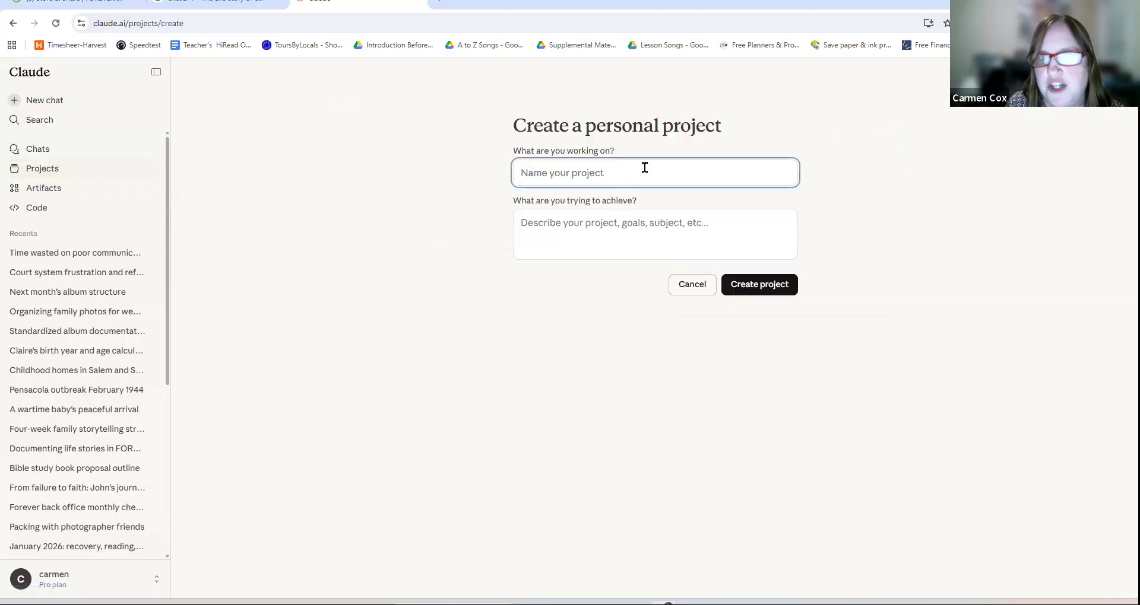
click(581, 180)
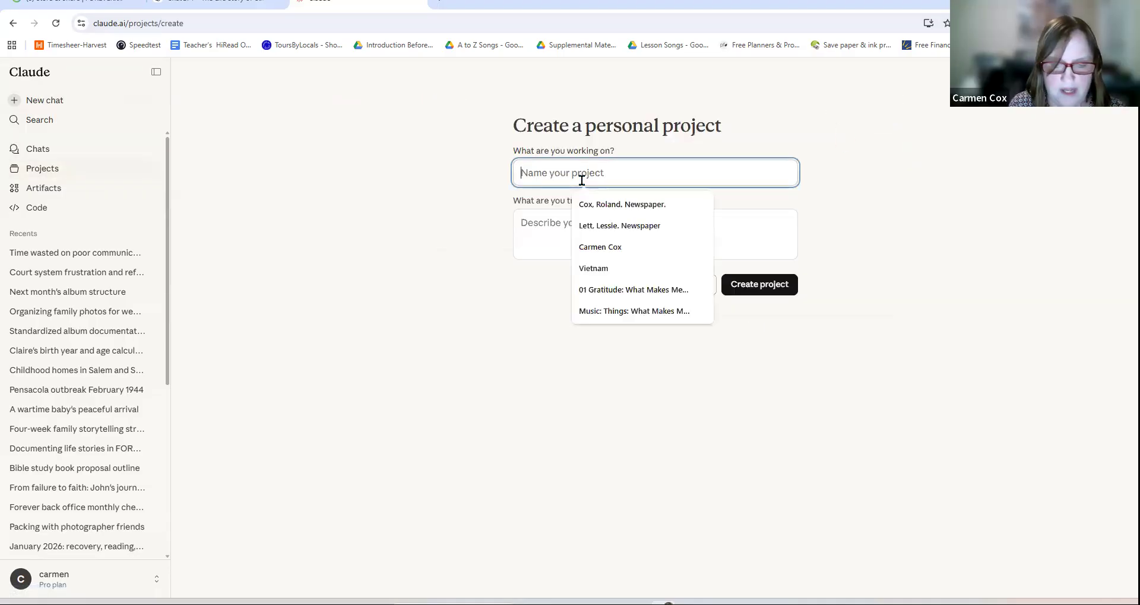
text(The Life Story of Carmen)
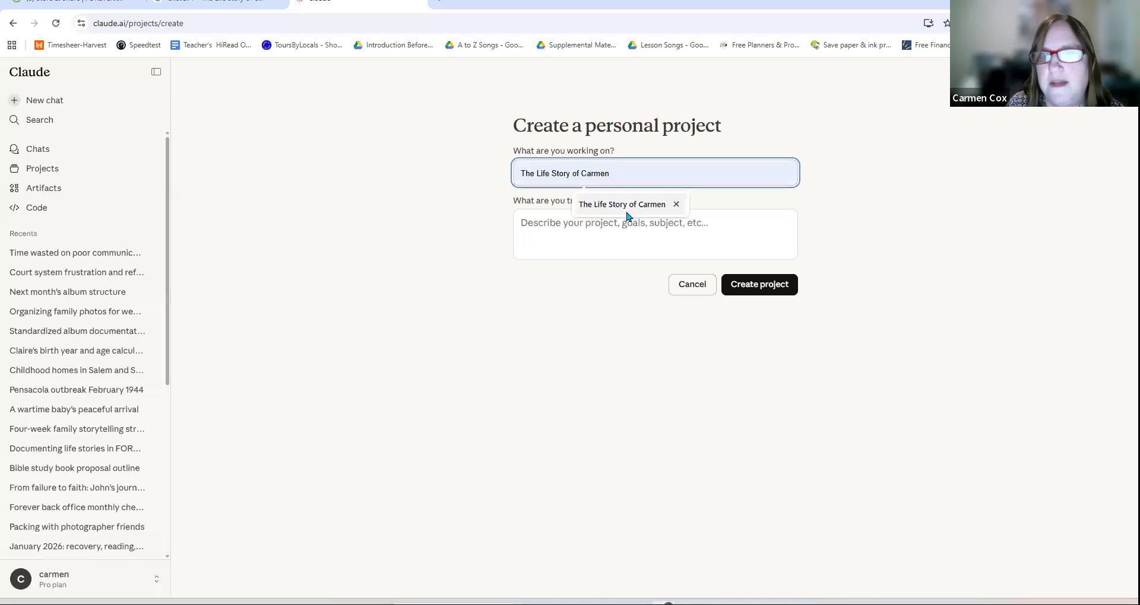
click(628, 211)
click(611, 239)
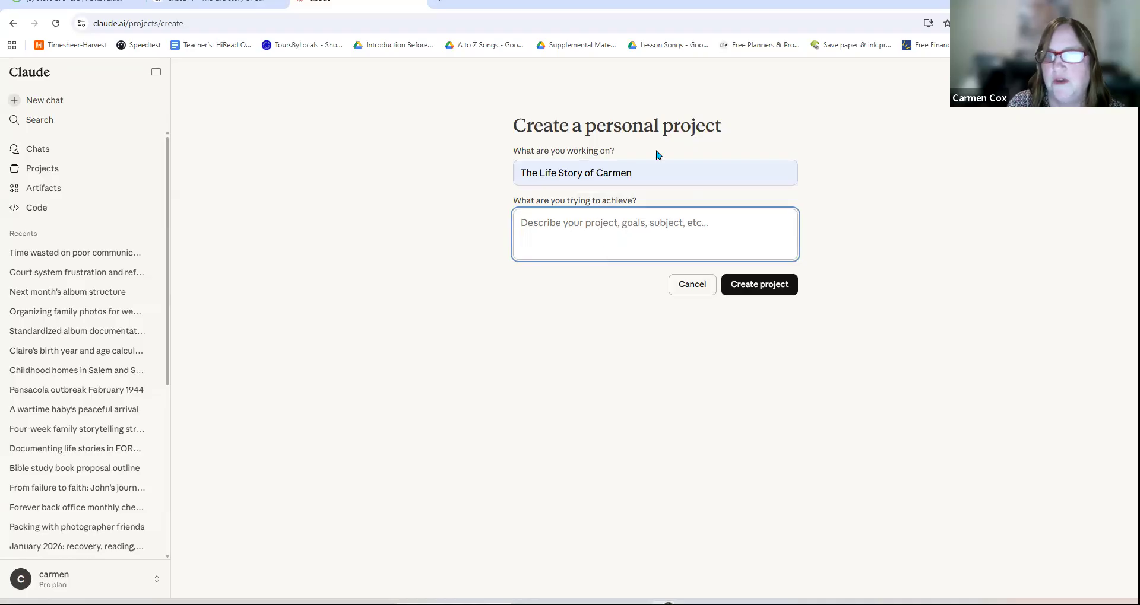
click(759, 286)
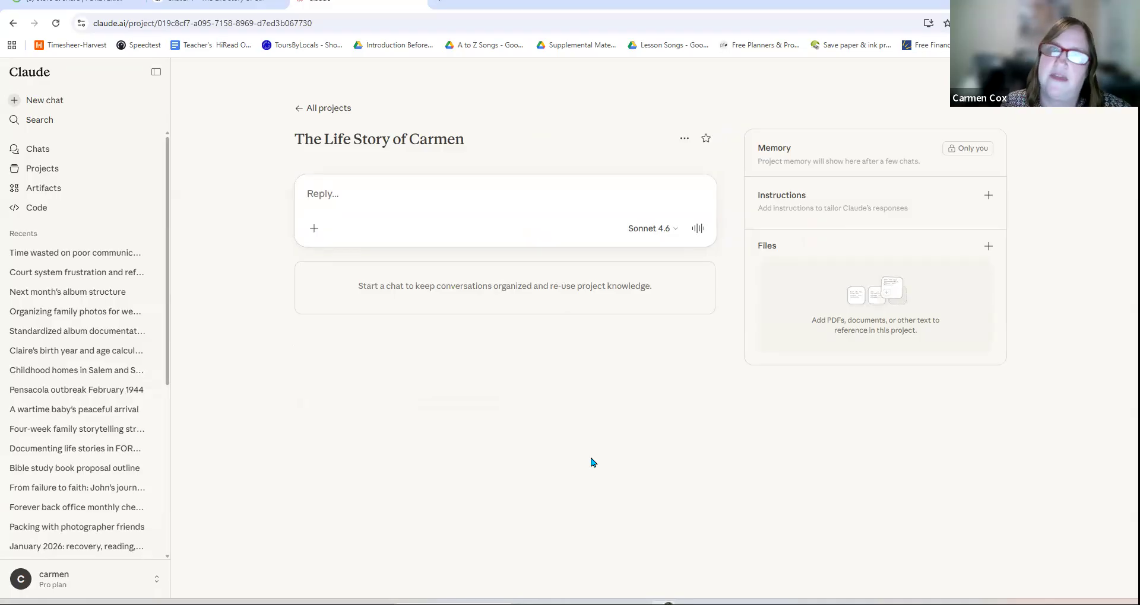
click(256, 6)
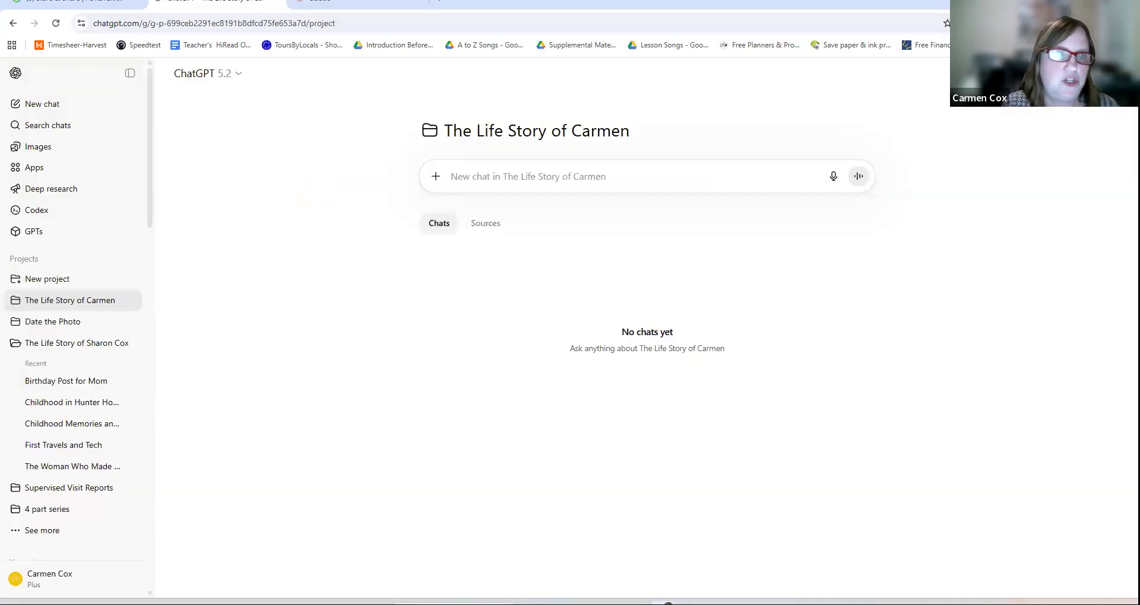
Step: Create a second ChatGPT project named 'Date <first name>'s Photo' for dating the photos
click(38, 280)
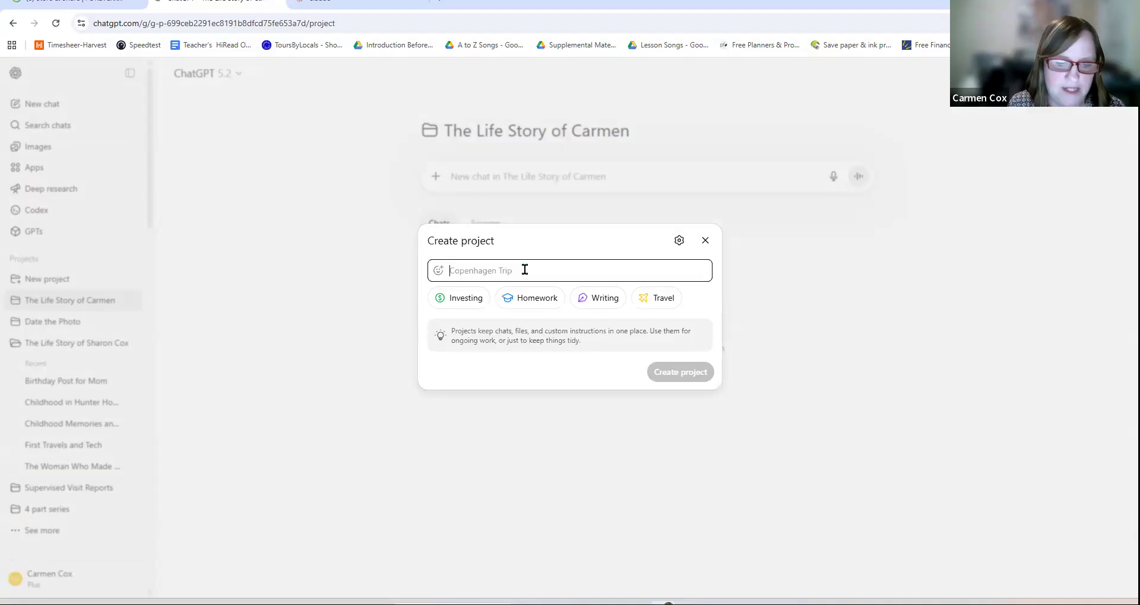
text(Da)
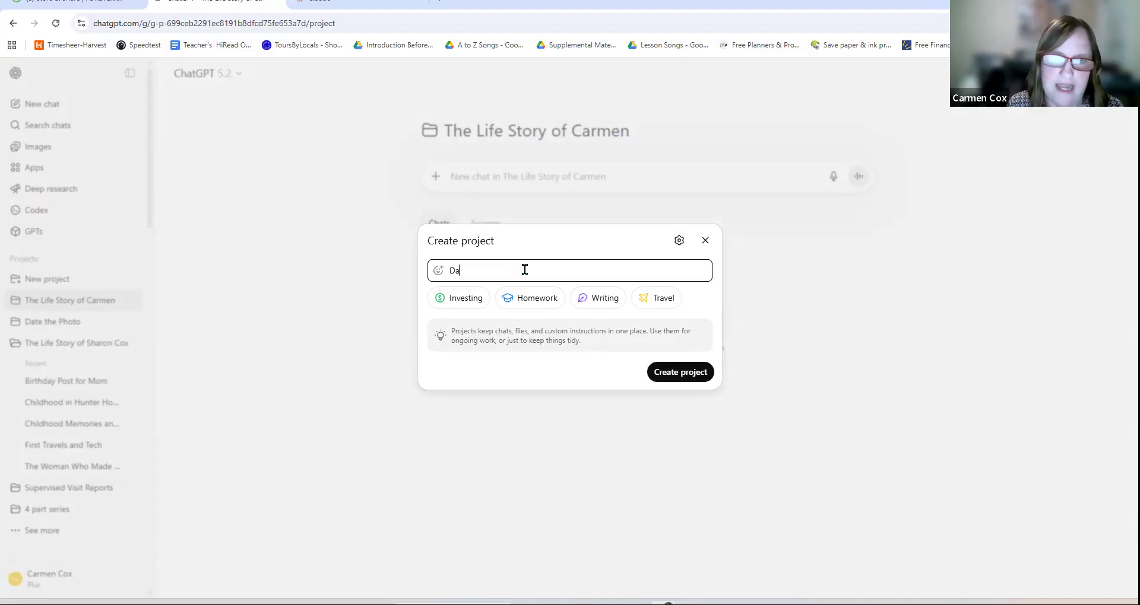
text(te Carmen's )
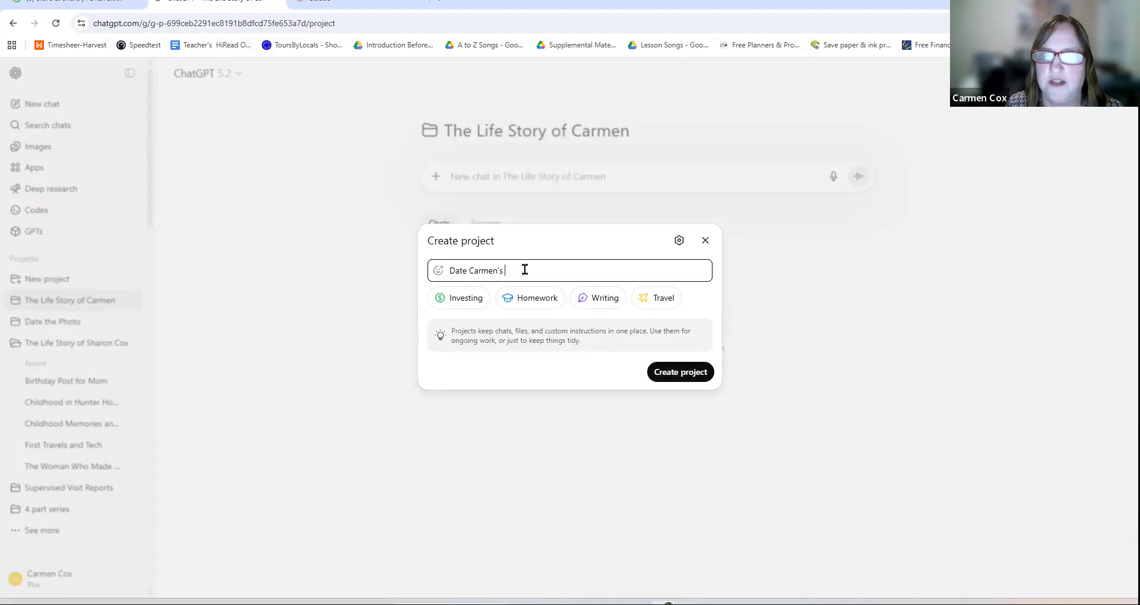
text(Photo)
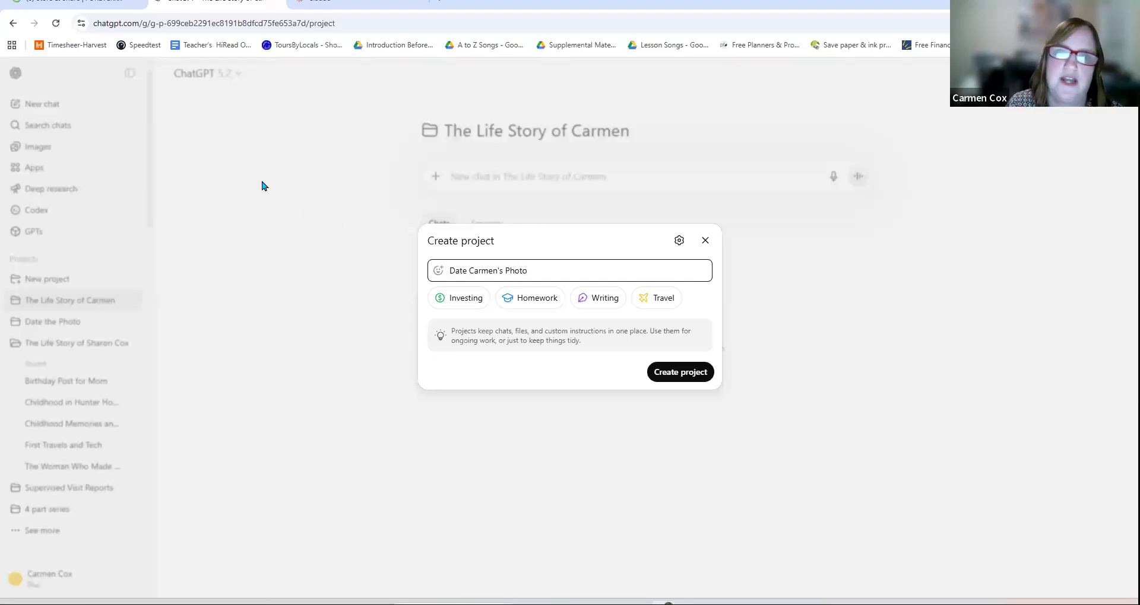
click(680, 374)
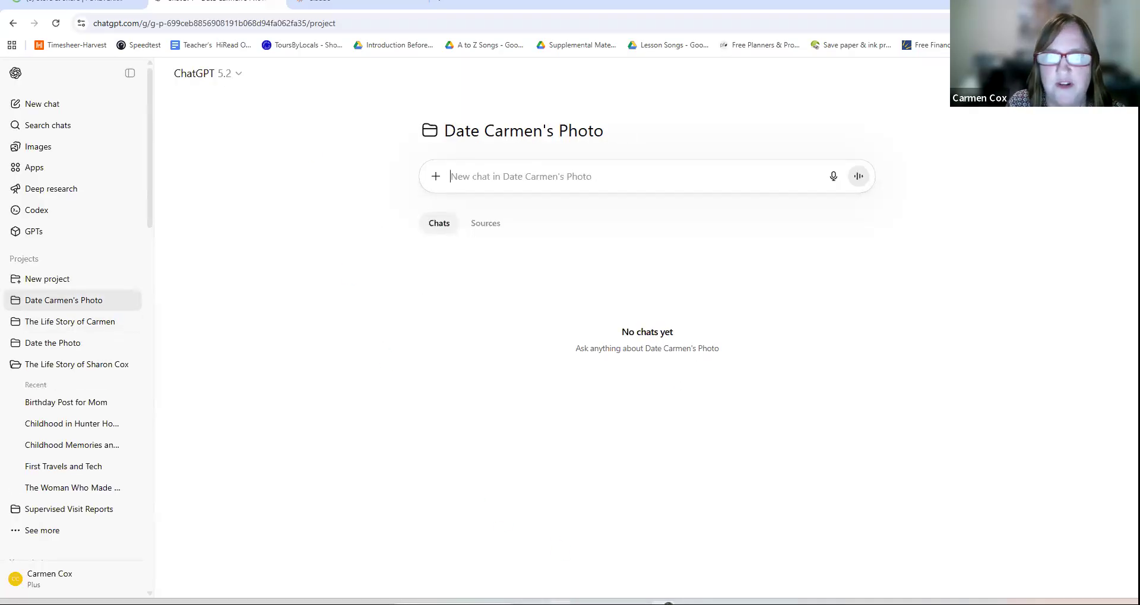
key(alt+Tab)
Step: Sort the FOREVER album by Date Taken (Oldest) and show all photos
scroll(617, 379, down, 10)
scroll(623, 423, up, 1)
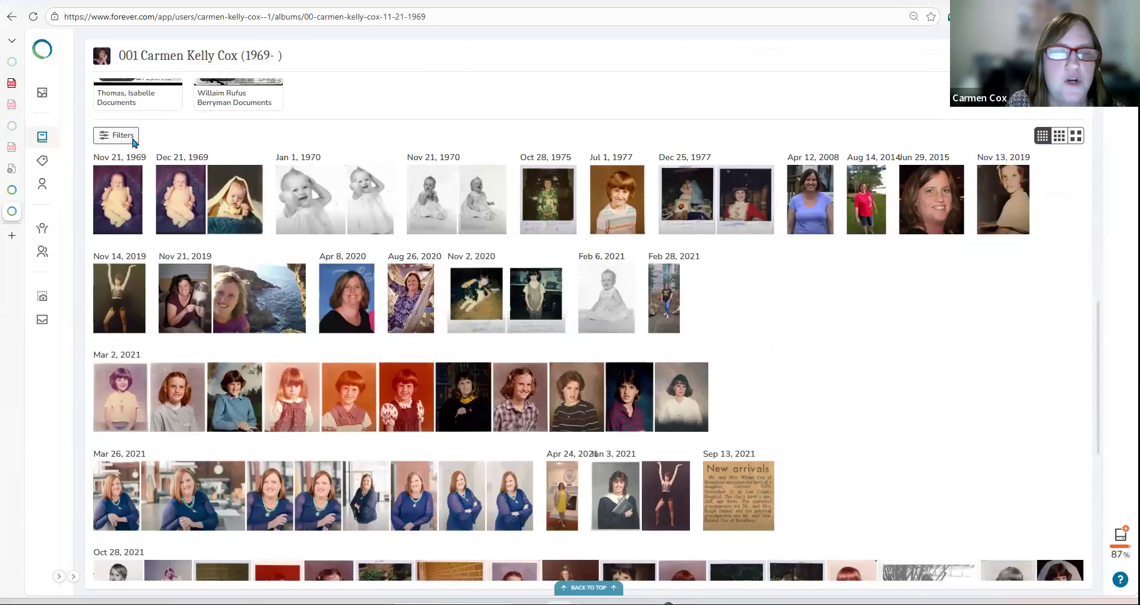
click(134, 141)
click(205, 108)
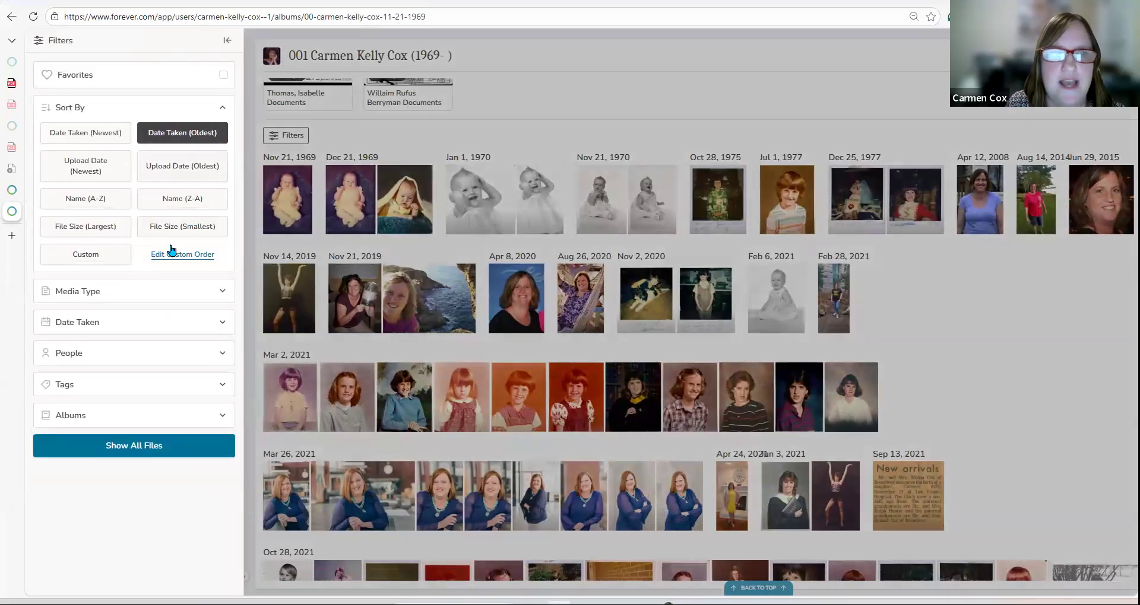
click(118, 261)
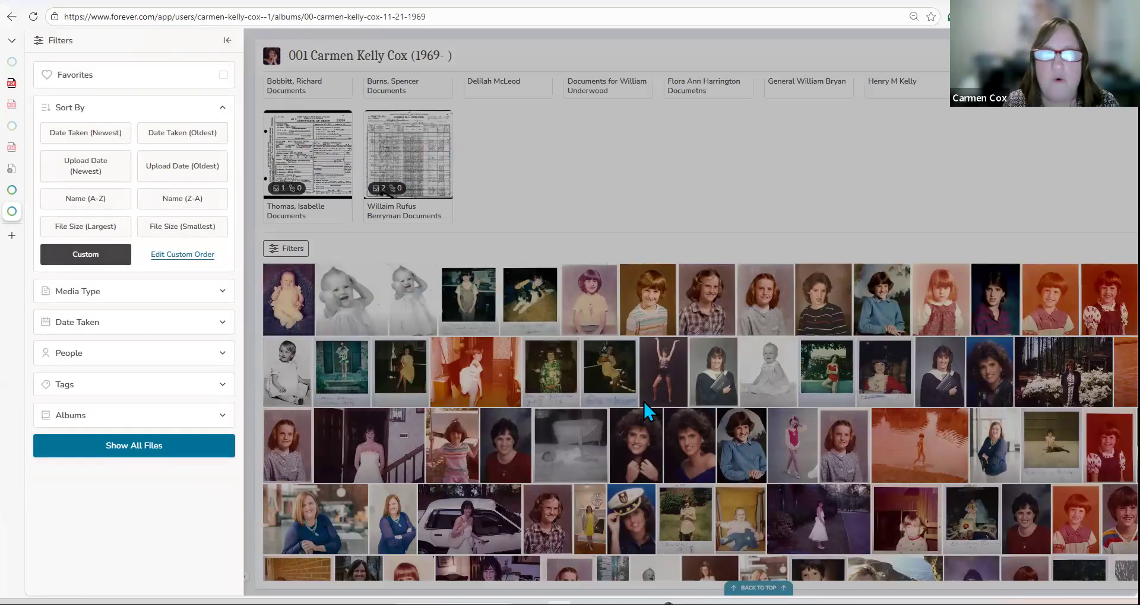
click(171, 134)
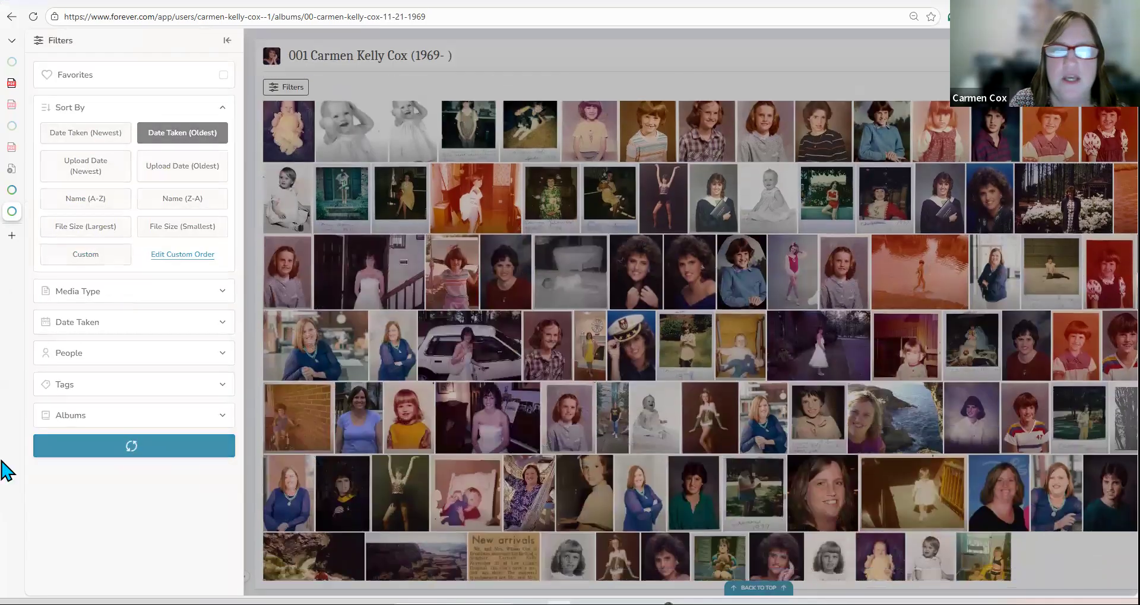
click(138, 451)
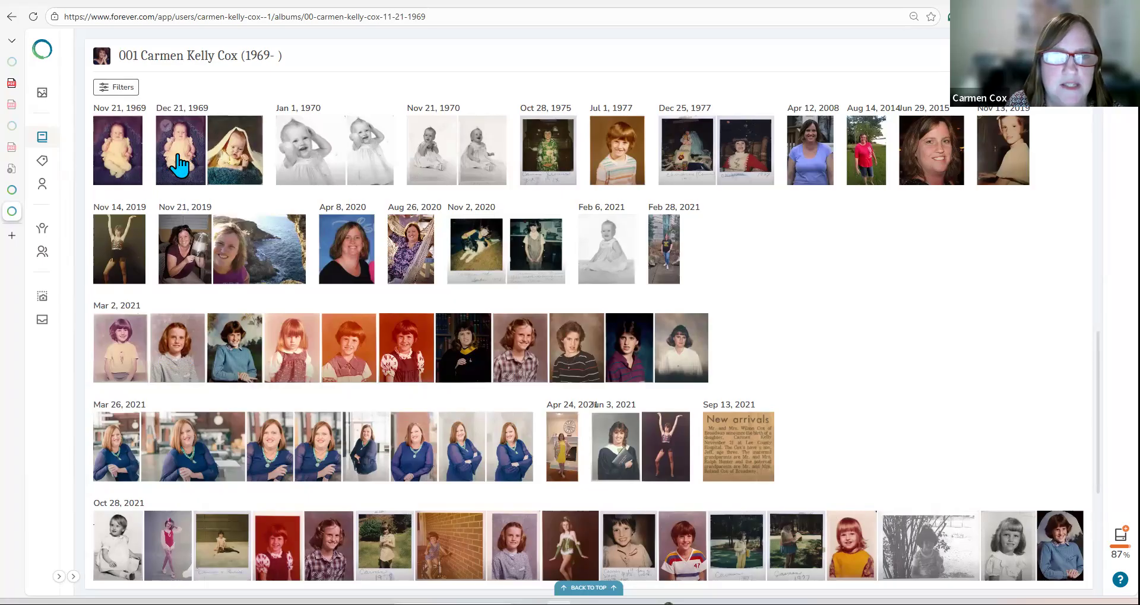
Step: Copy the Dec 21, 1969 baby photo and go back to ChatGPT
click(242, 169)
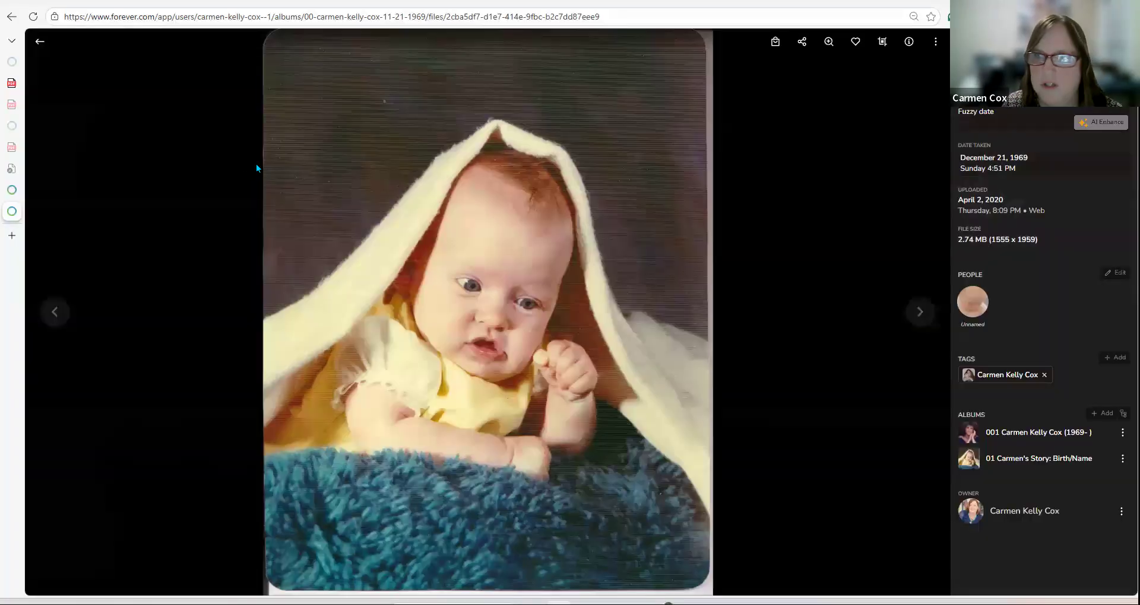
right_click(443, 69)
click(474, 118)
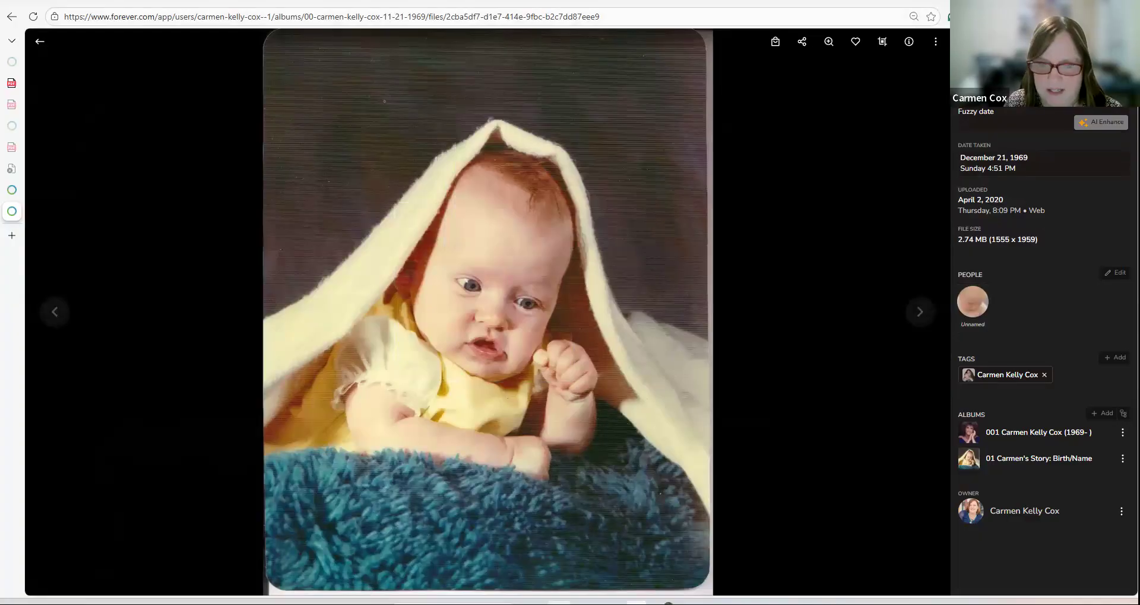
click(700, 558)
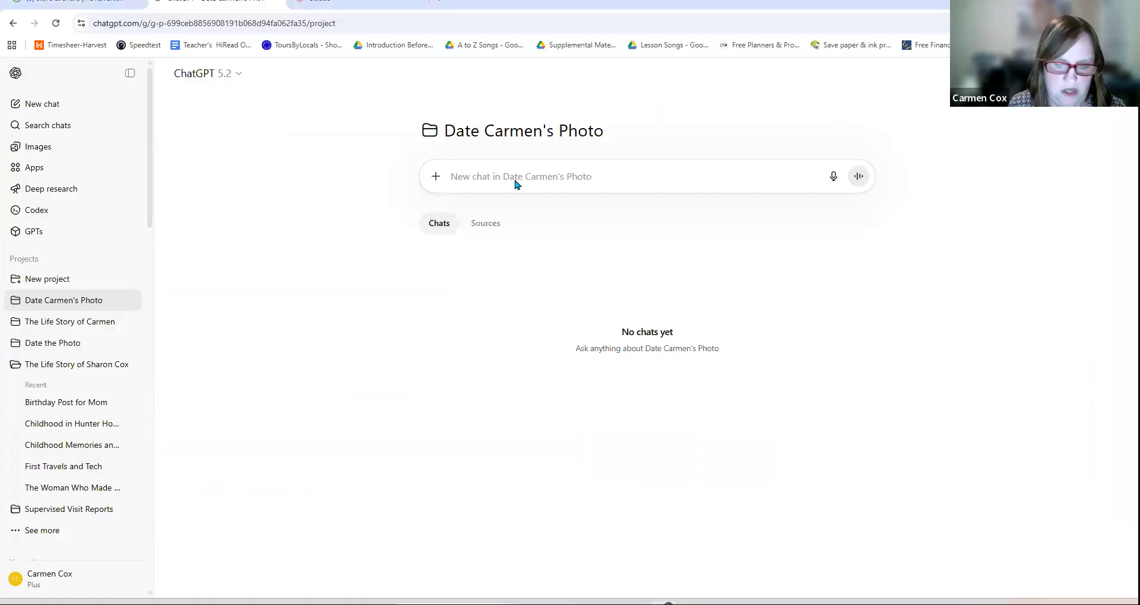
Step: Send ChatGPT the pasted baby photo with the note 'bron Nov 1969', asking its date
text(bron Nov)
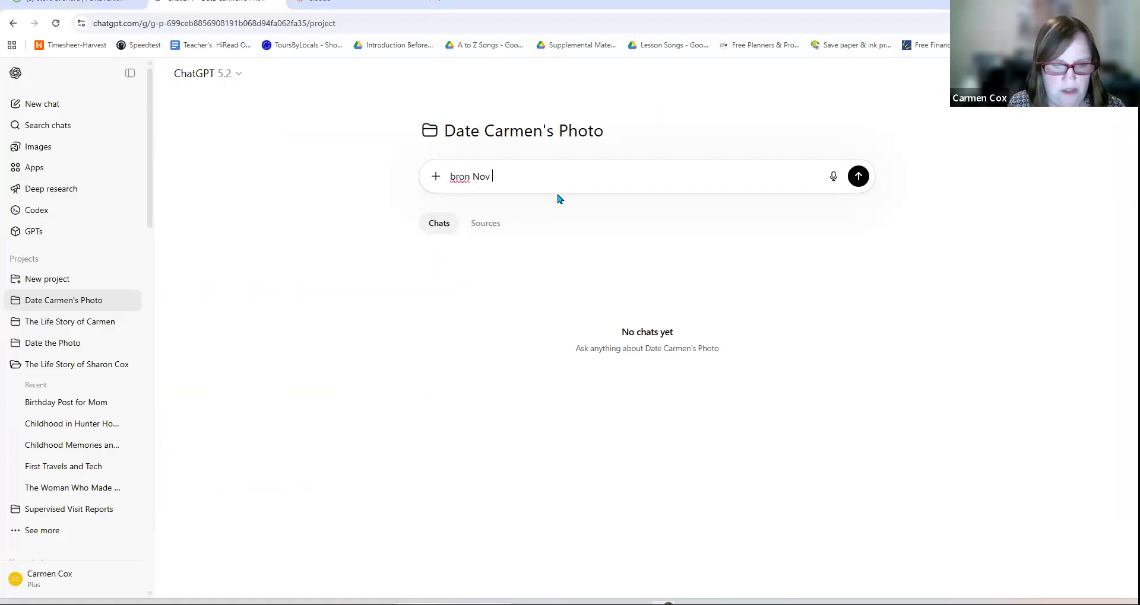
text( 1969)
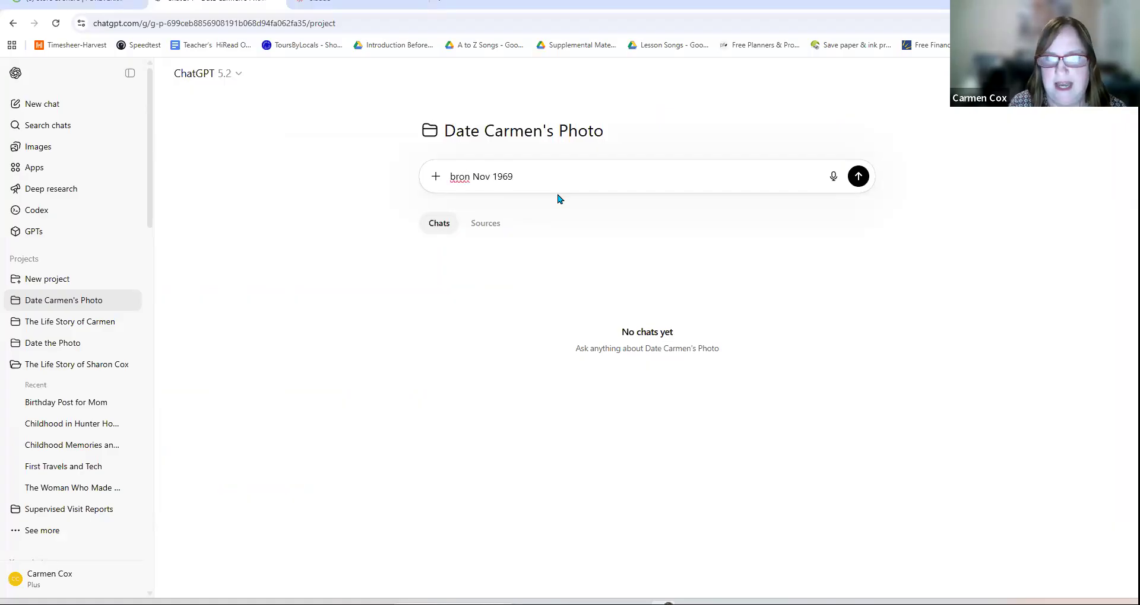
right_click(647, 178)
click(684, 308)
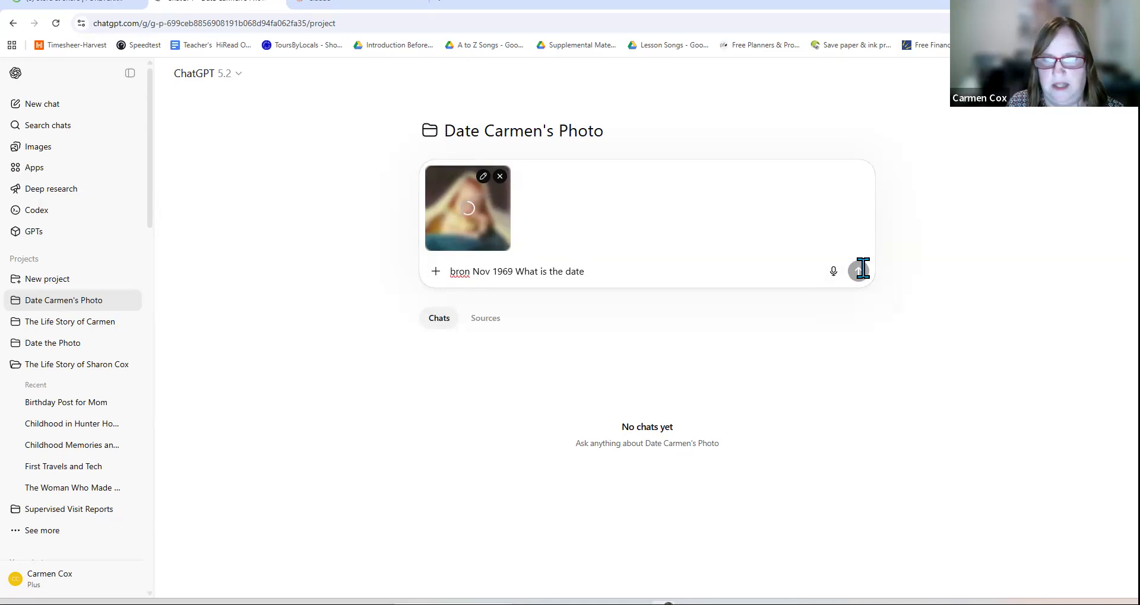
key(Return)
Step: Open the Dec 25, 1977 girl-in-red photo in FOREVER and copy it
mouse_move(559, 603)
click(559, 557)
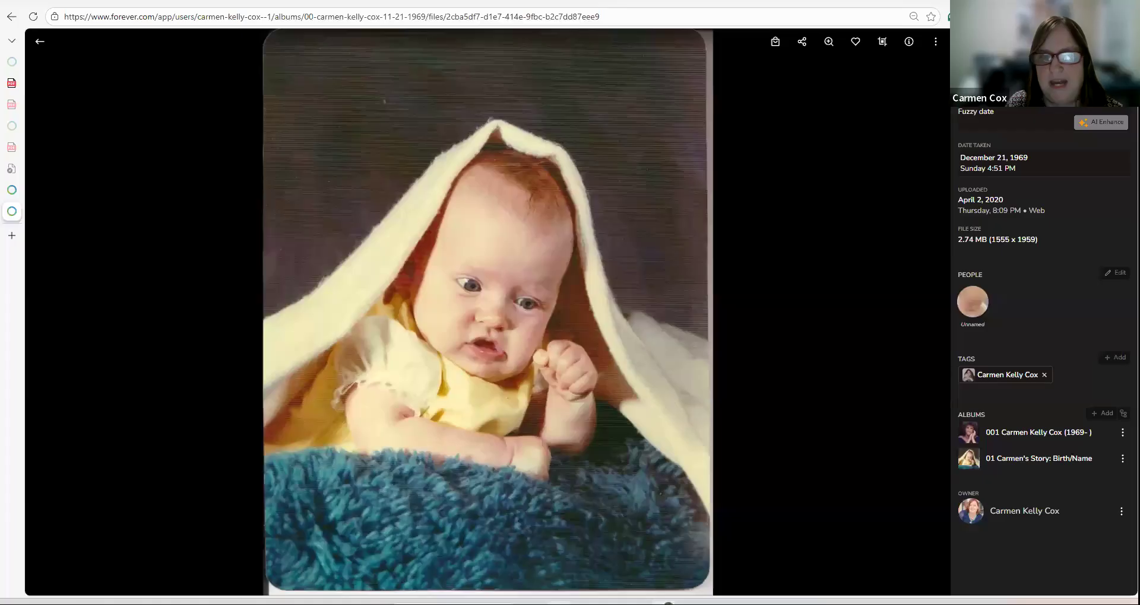
click(38, 44)
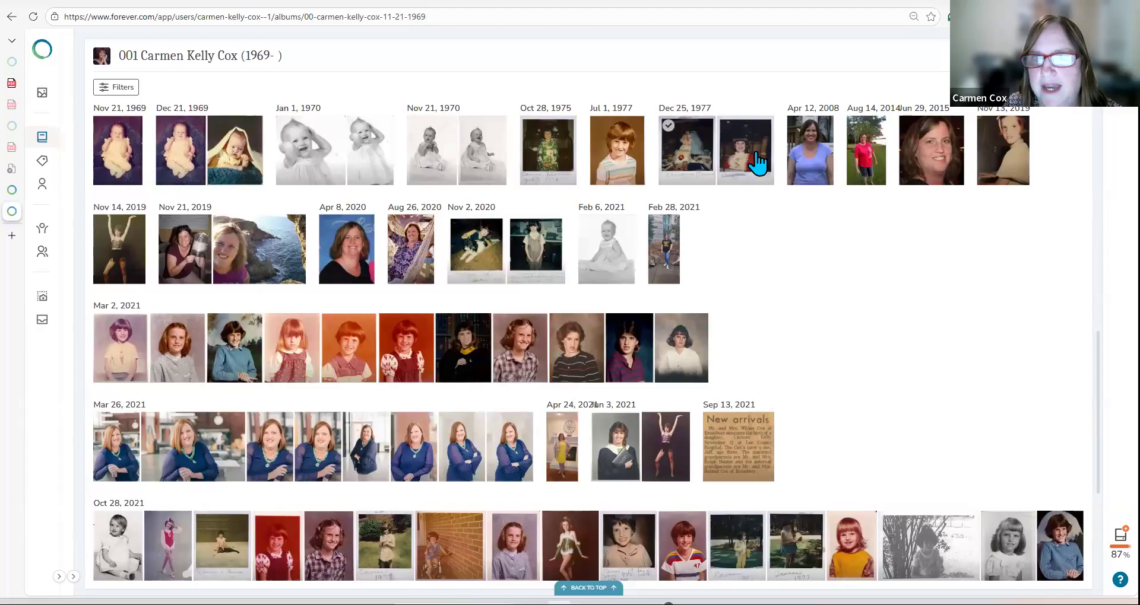
click(756, 152)
right_click(529, 252)
click(572, 301)
Step: Reopen the Christmas 1977 photo, copy it again, and switch back to ChatGPT
click(43, 42)
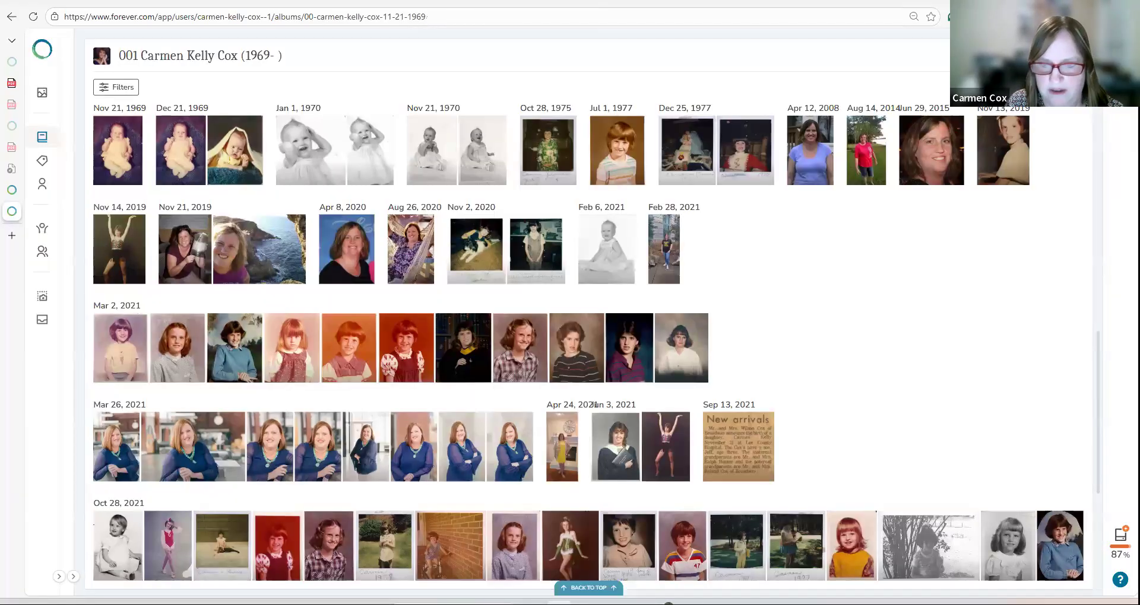
click(727, 172)
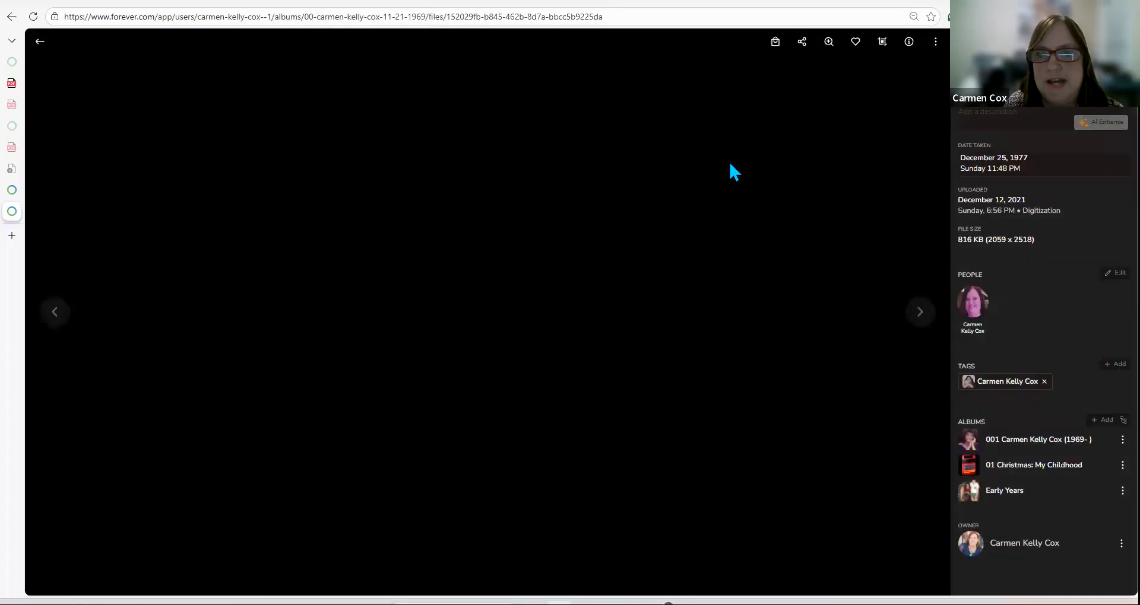
right_click(591, 236)
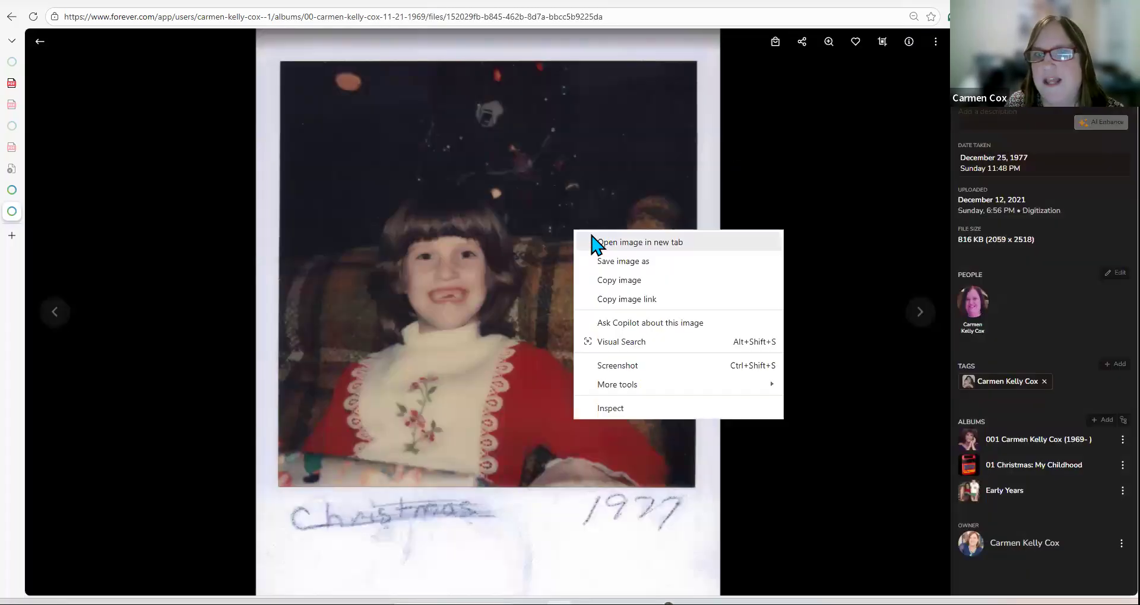
click(604, 297)
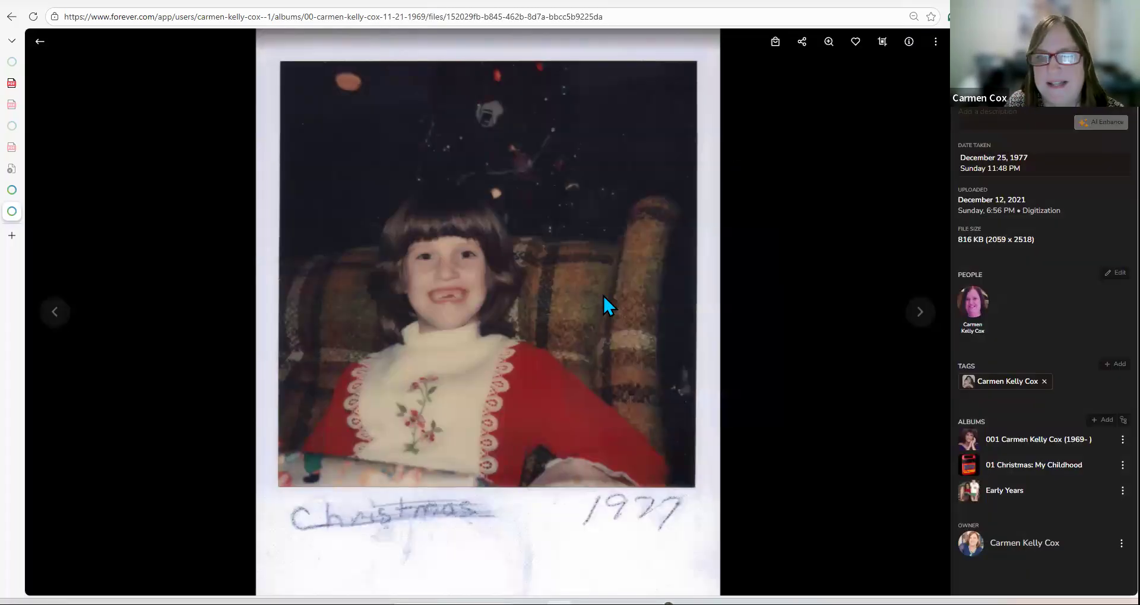
click(41, 42)
click(745, 160)
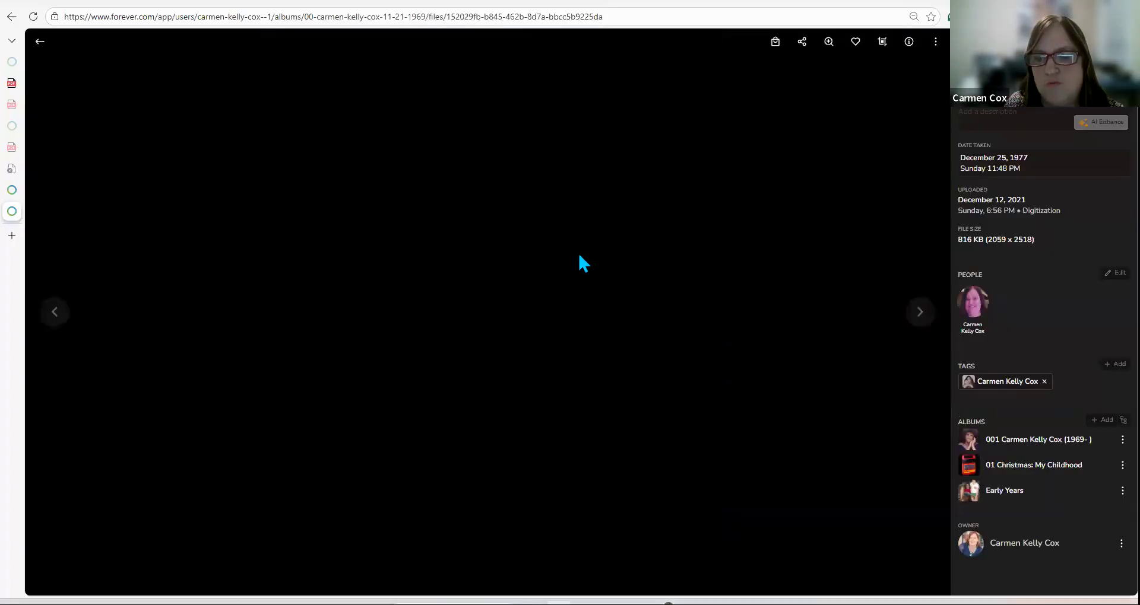
right_click(579, 254)
click(585, 303)
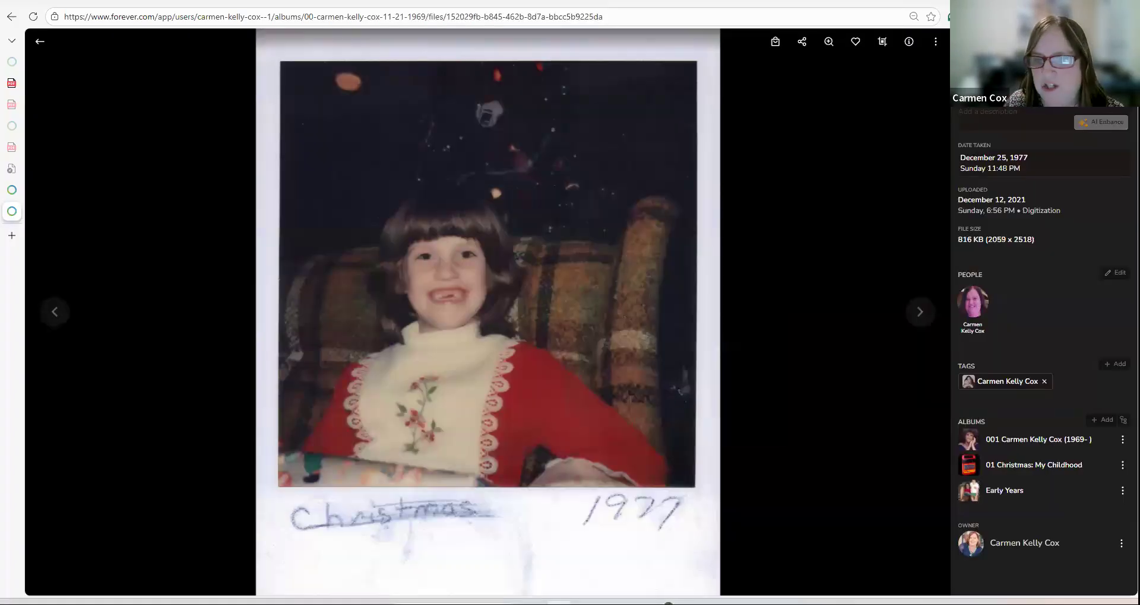
mouse_move(661, 603)
click(659, 549)
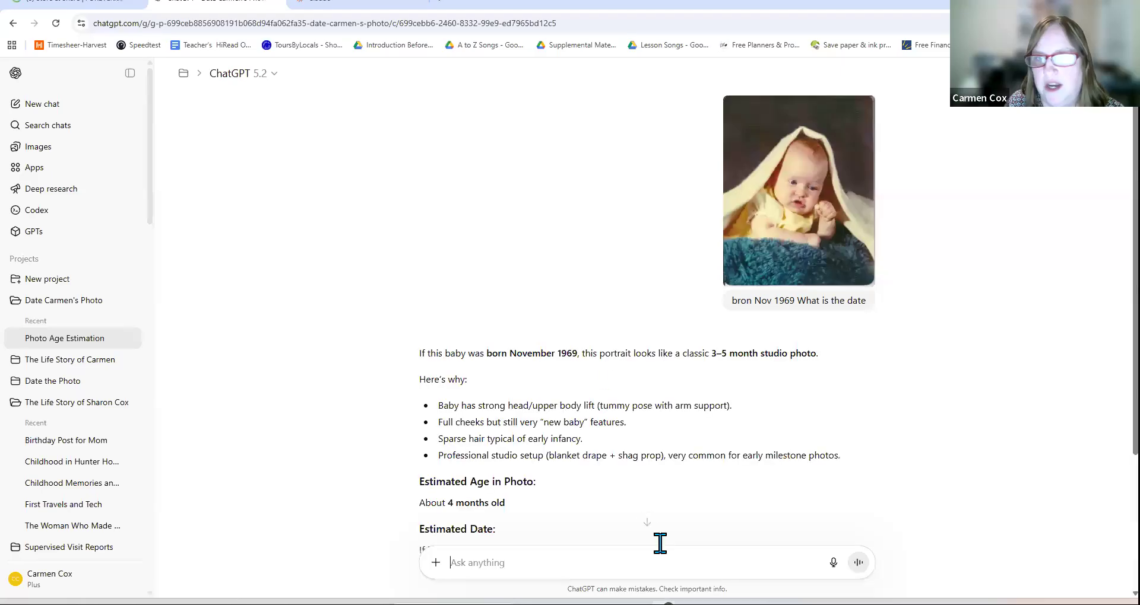
Step: Paste the Christmas 1977 photo into a new ChatGPT message and begin a reference note
right_click(534, 568)
click(576, 408)
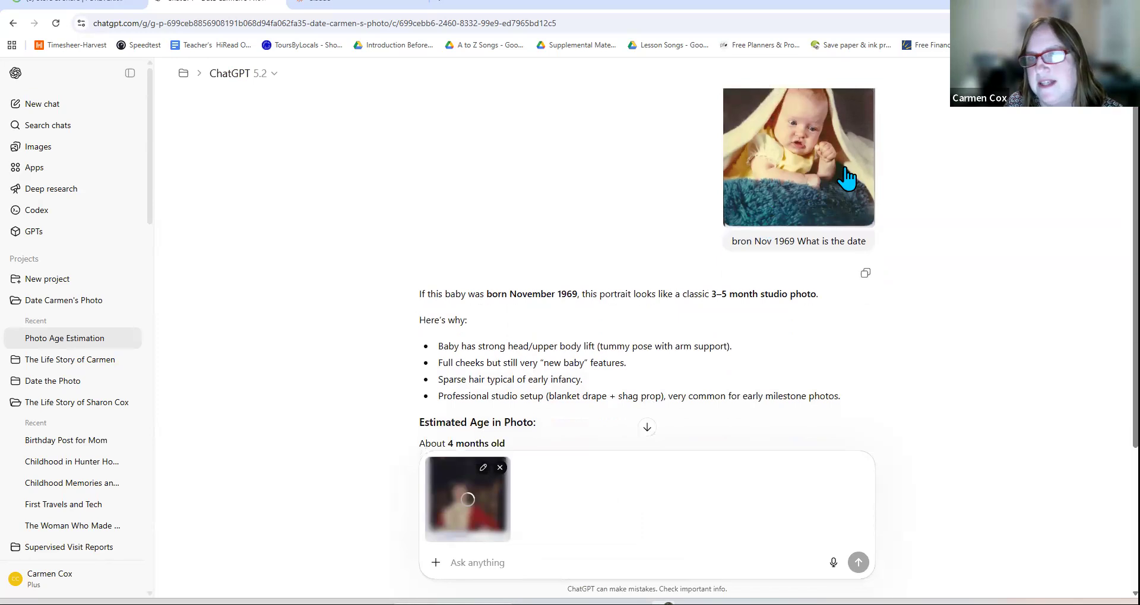
scroll(752, 336, down, 4)
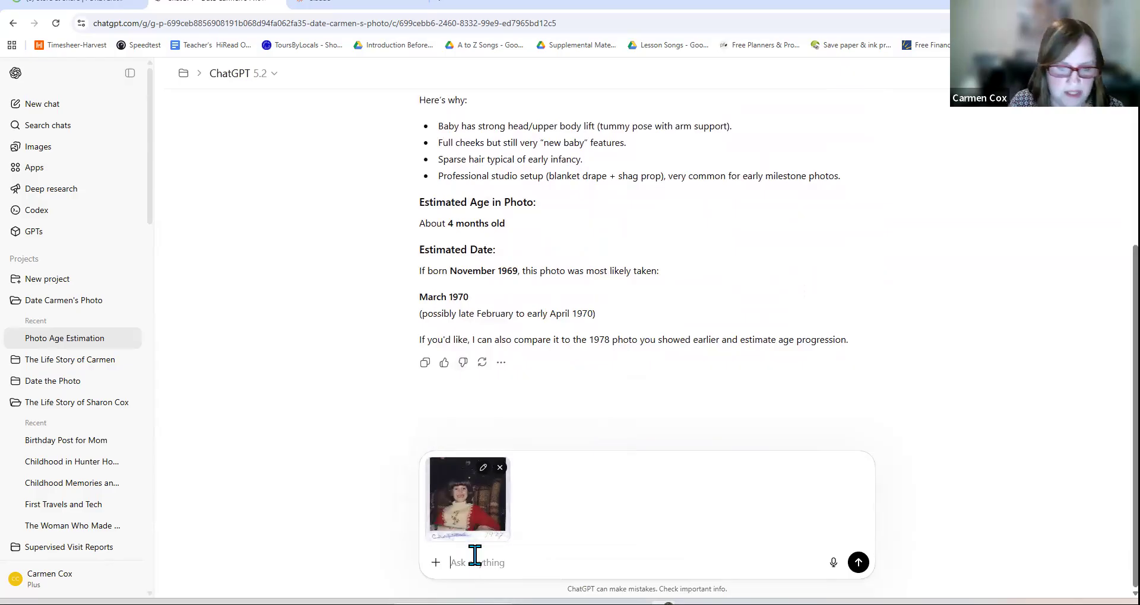
text(1)
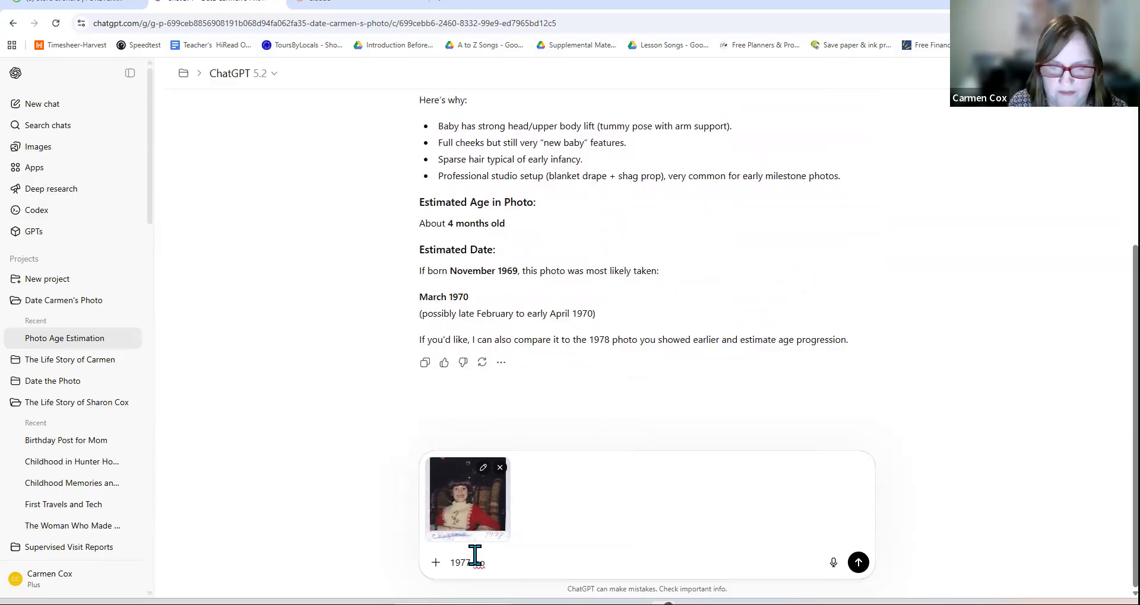
key(BackSpace)
text(Here are some for Reference)
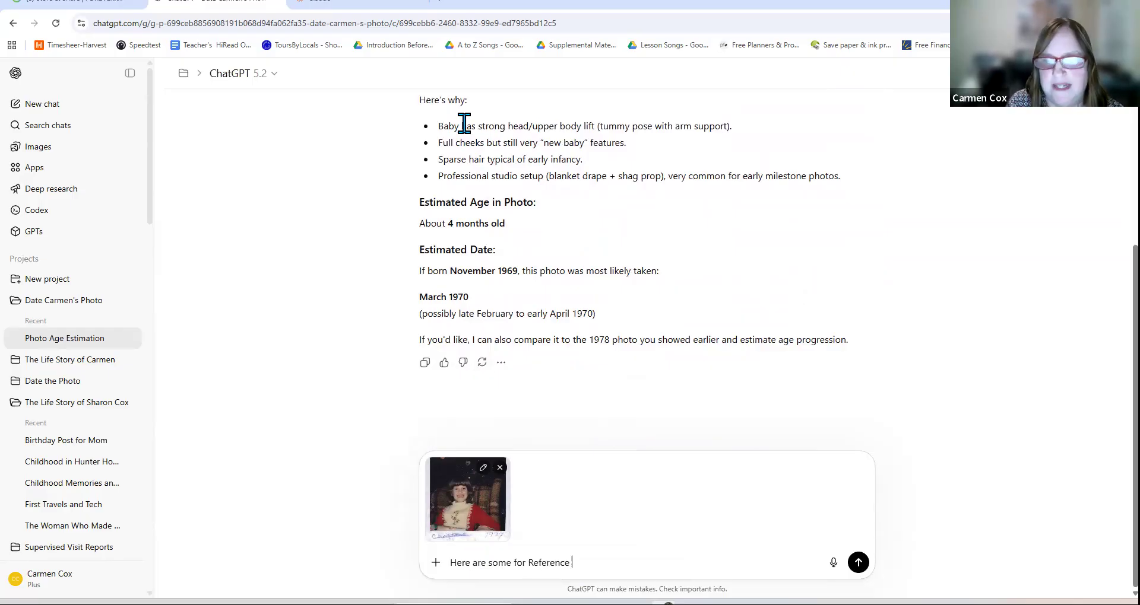
key(alt+Tab)
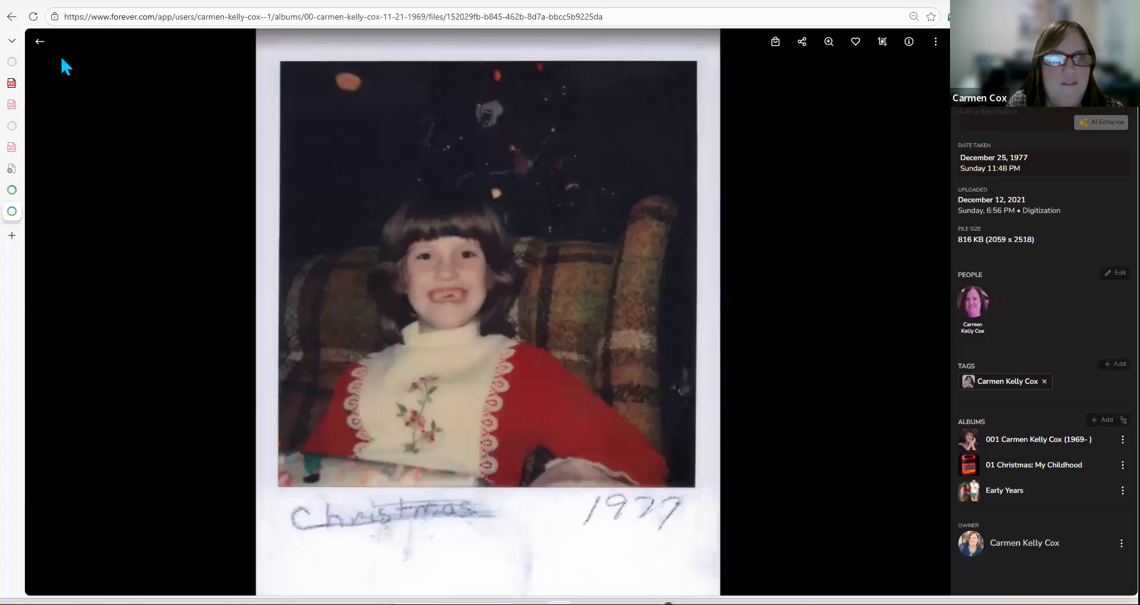
Step: Open and copy the other Dec 25, 1977 photo of the child holding a doll
click(38, 40)
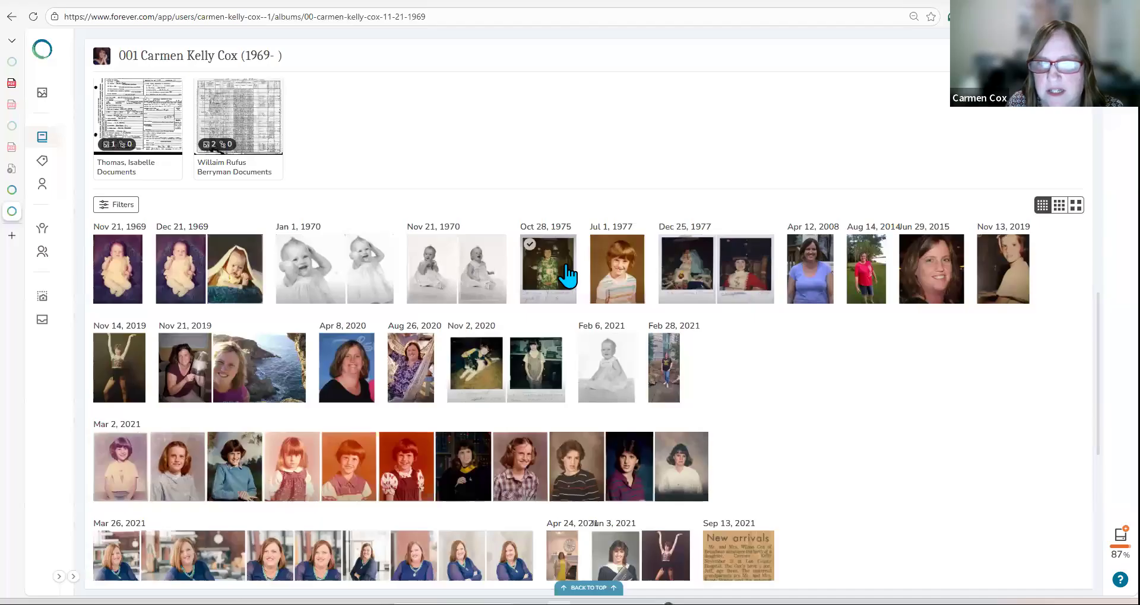
click(672, 263)
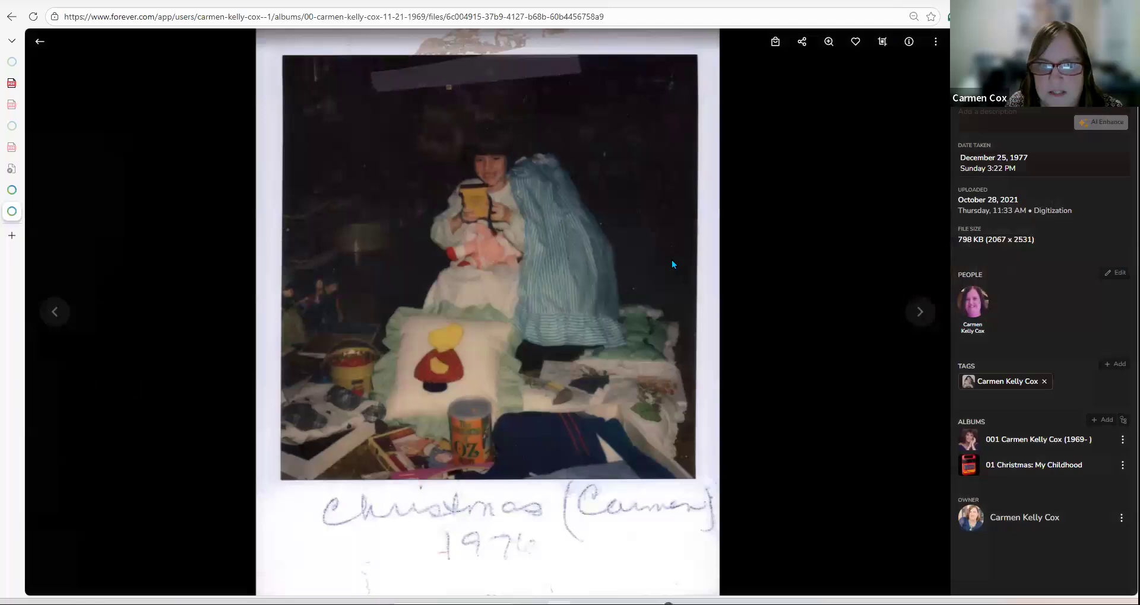
right_click(575, 274)
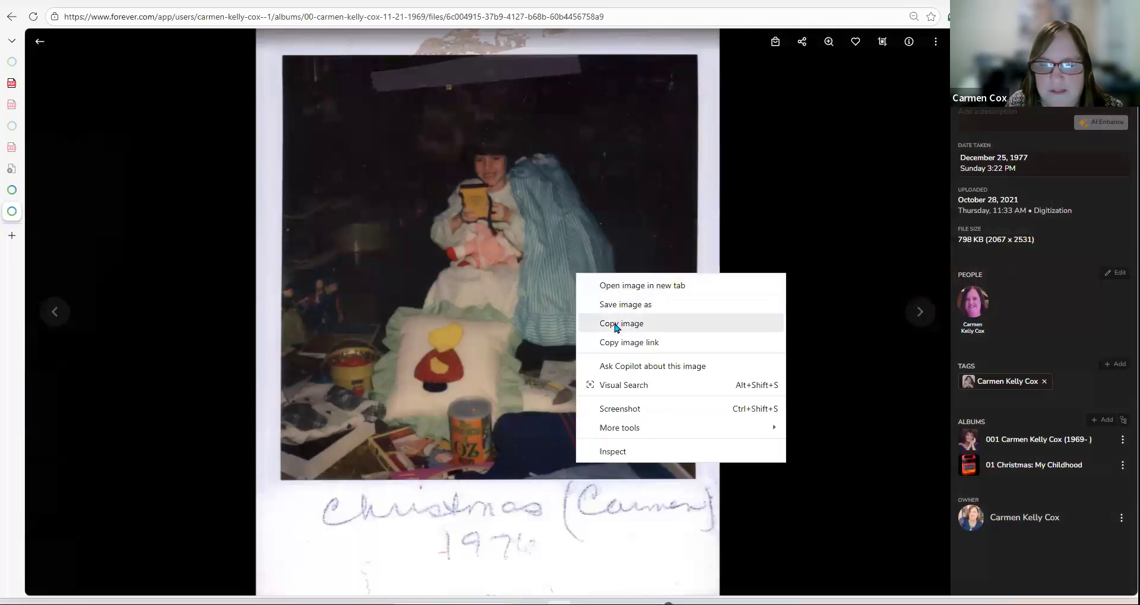
click(617, 324)
key(alt+Tab)
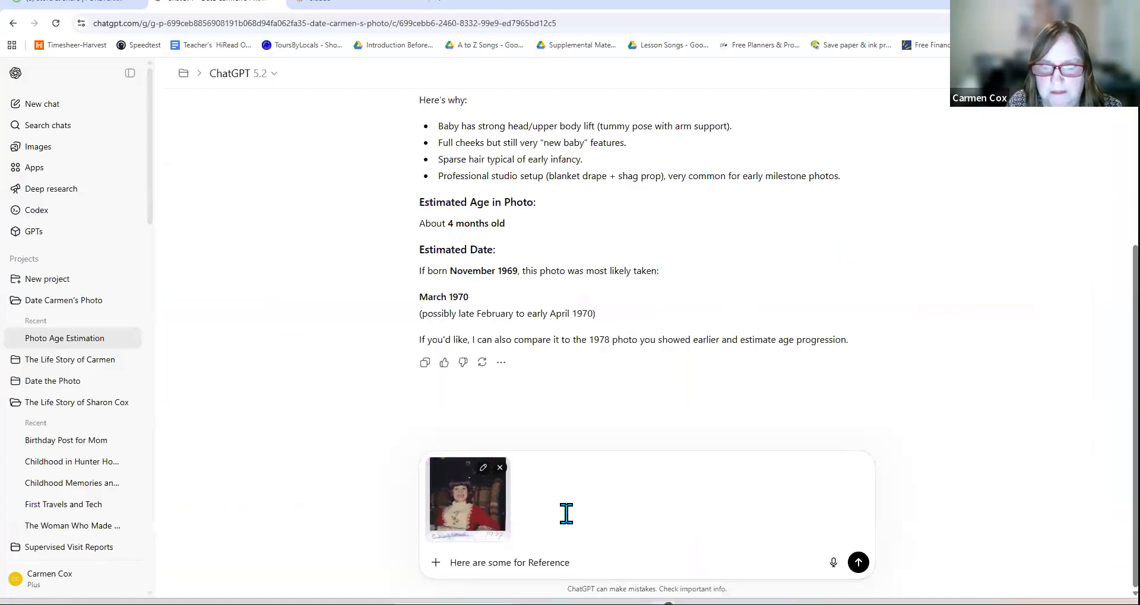
Step: Paste the doll photo as a second image in the ChatGPT message
right_click(570, 515)
click(621, 563)
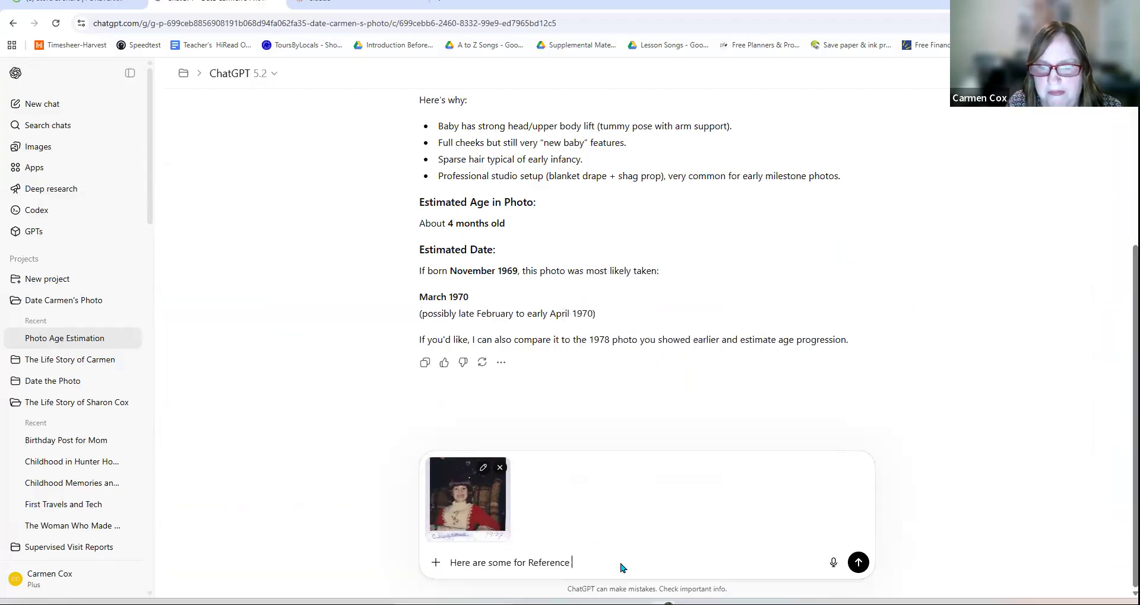
right_click(620, 562)
click(653, 403)
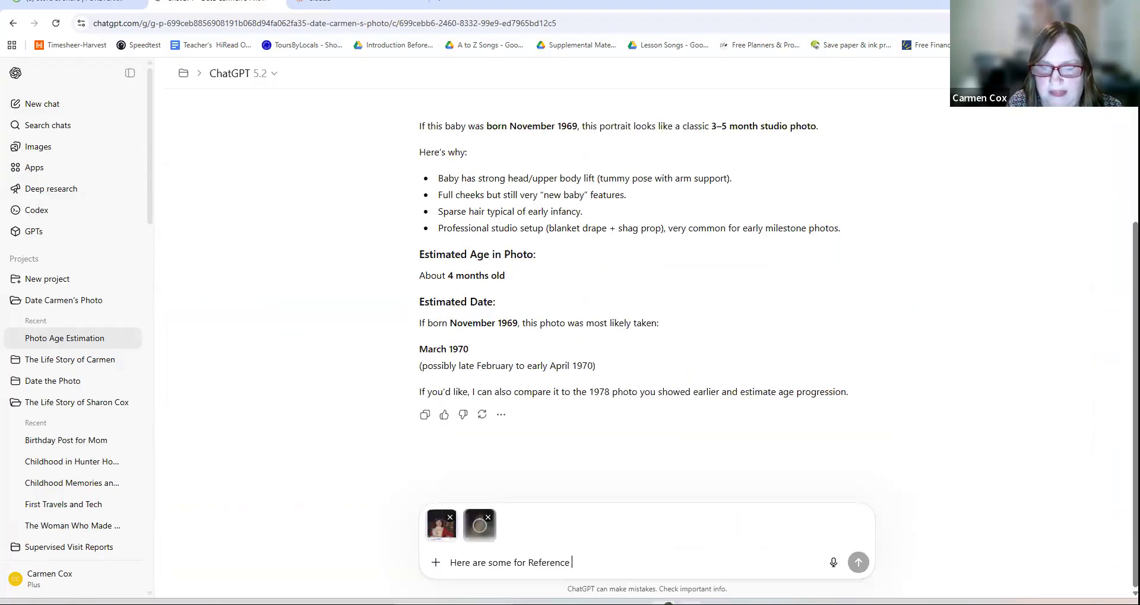
key(alt+Tab)
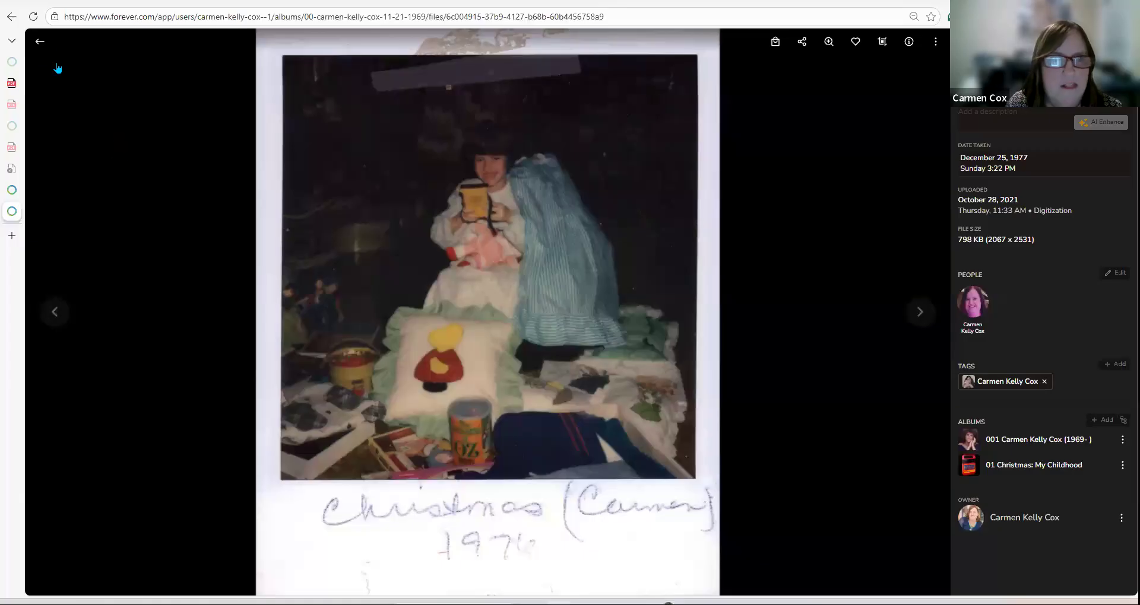
Step: Open the 9/3/76 first-day-of-school photo in FOREVER and copy it for ChatGPT
click(39, 41)
scroll(591, 343, down, 6)
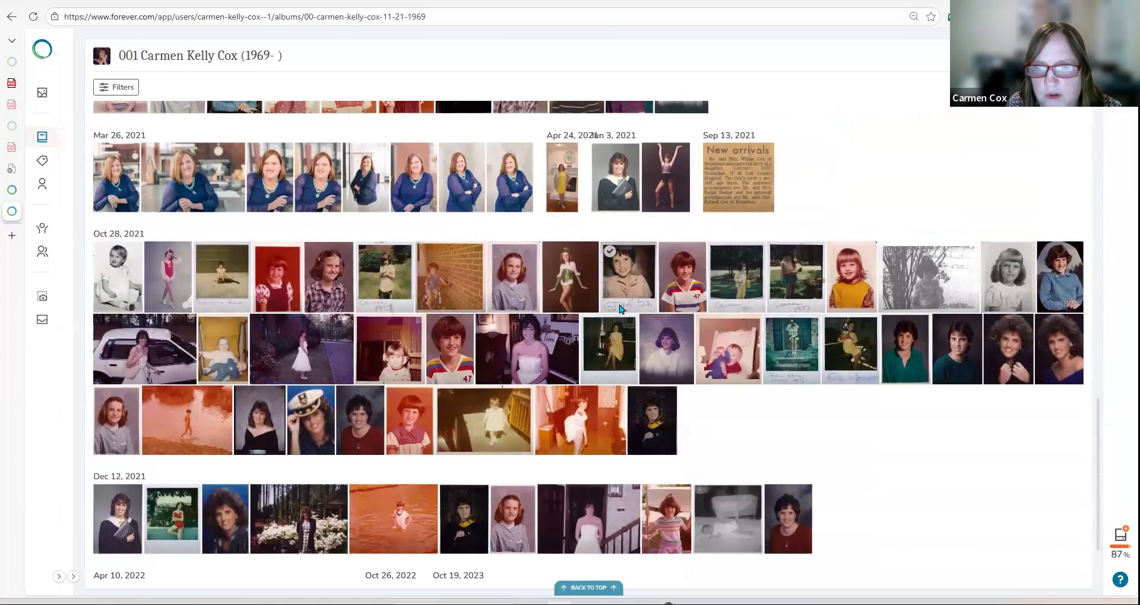
click(619, 306)
right_click(524, 355)
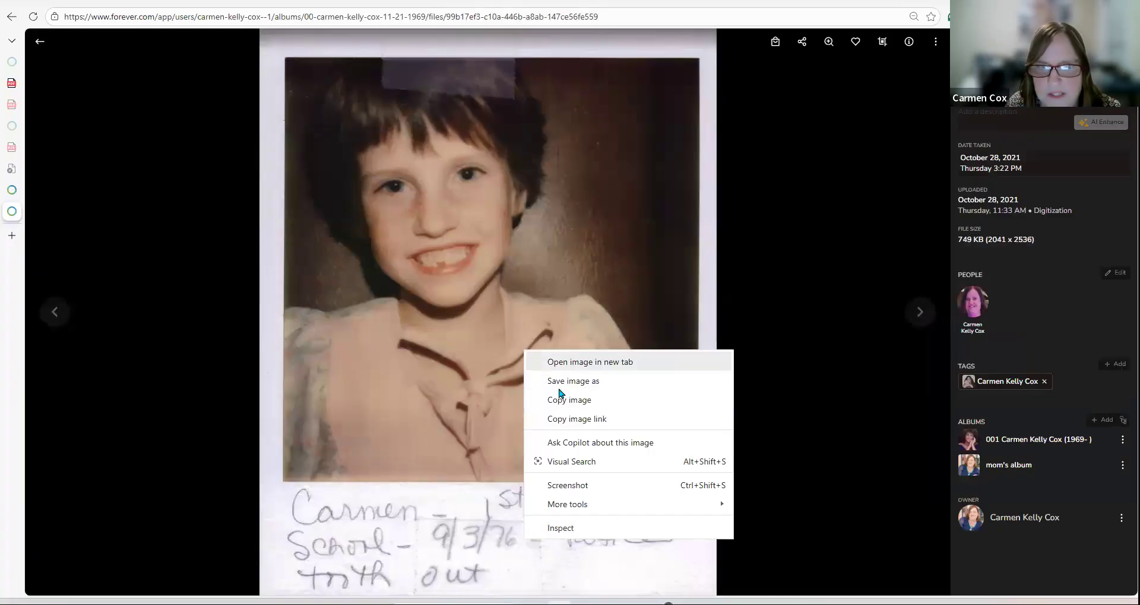
click(560, 400)
right_click(533, 364)
click(561, 412)
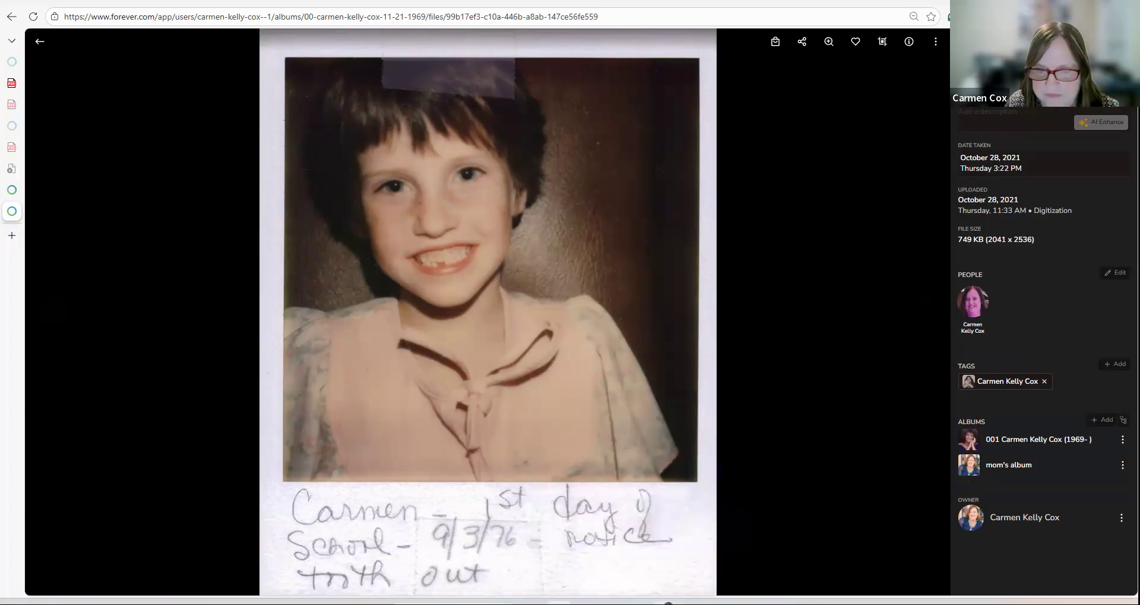
key(alt+Tab)
right_click(561, 537)
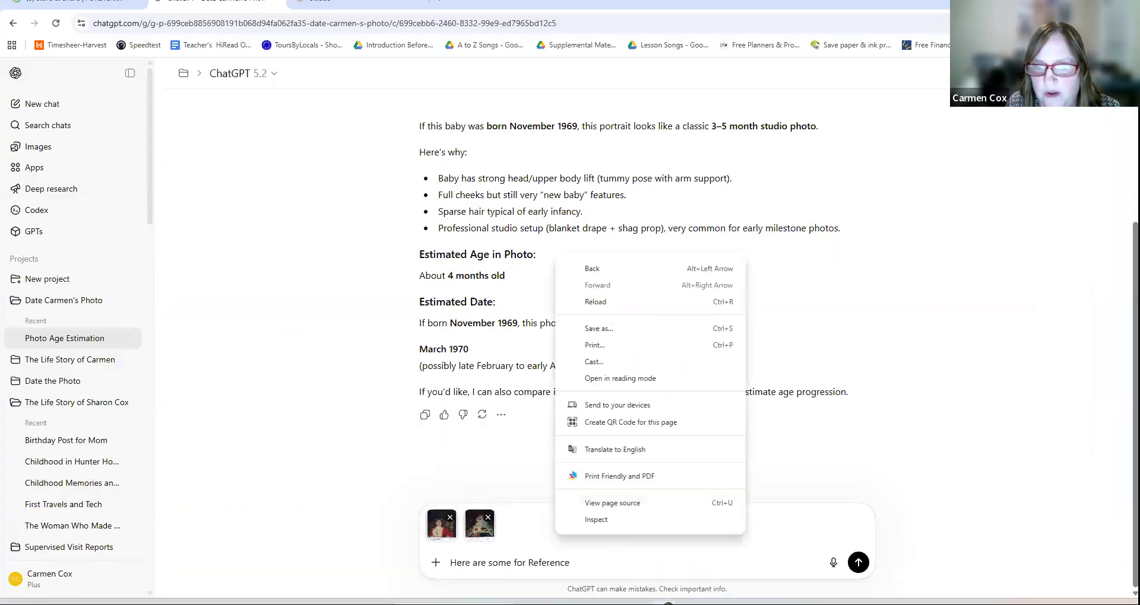
Step: Paste the first-day-of-school photo as a third image, then return to the FOREVER album grid
click(591, 558)
right_click(593, 562)
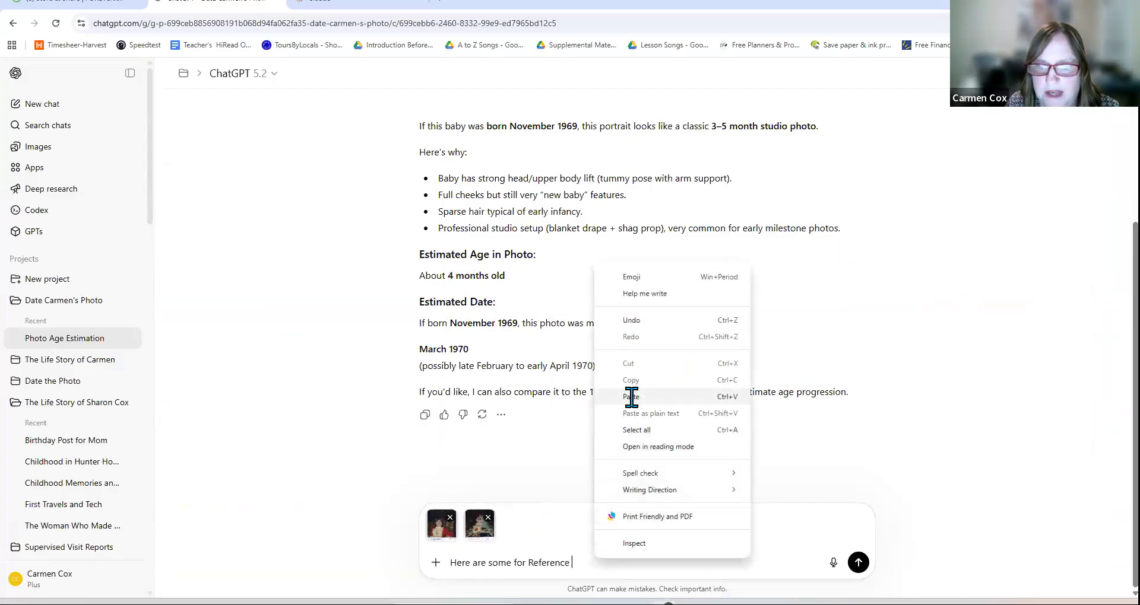
click(630, 401)
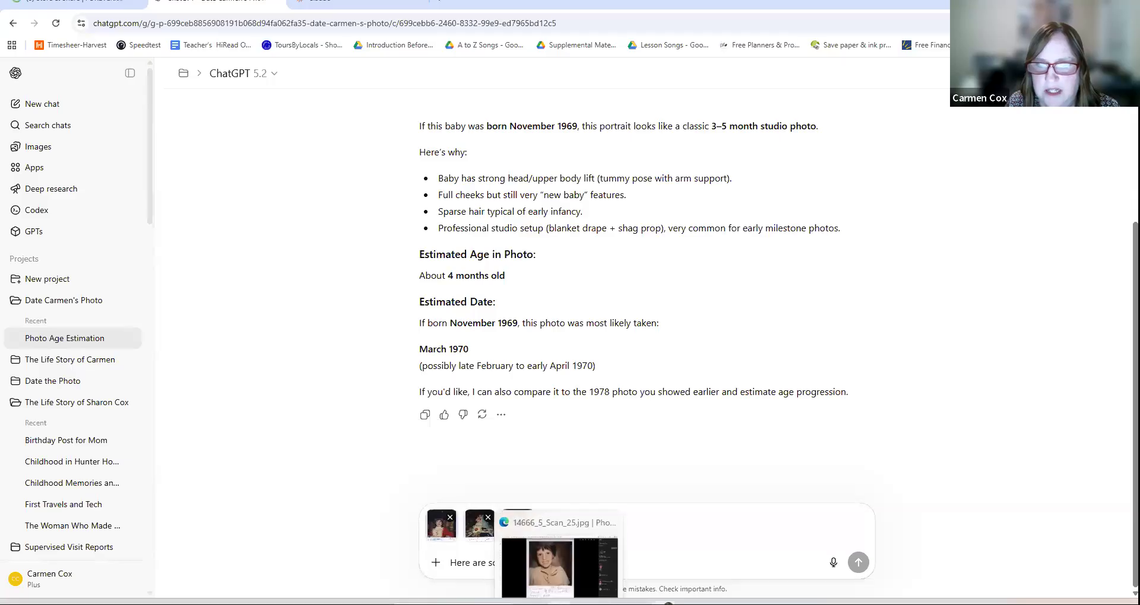
key(alt+Tab)
click(39, 45)
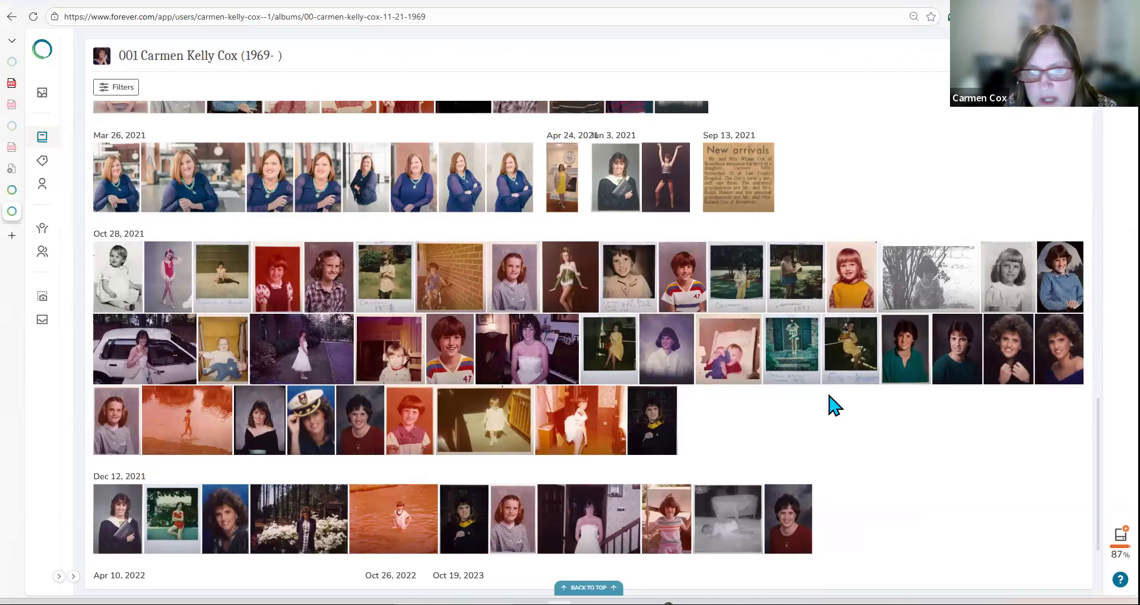
Step: Browse the FOREVER album and briefly view the Carmen 1977 yard photo
scroll(683, 386, down, 2)
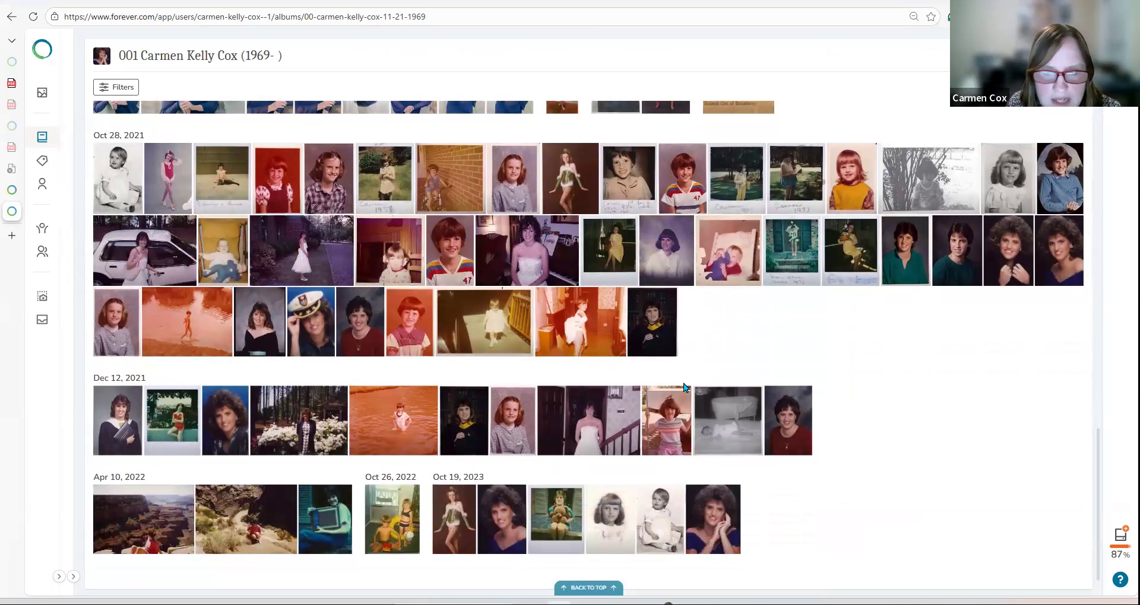
scroll(684, 387, up, 2)
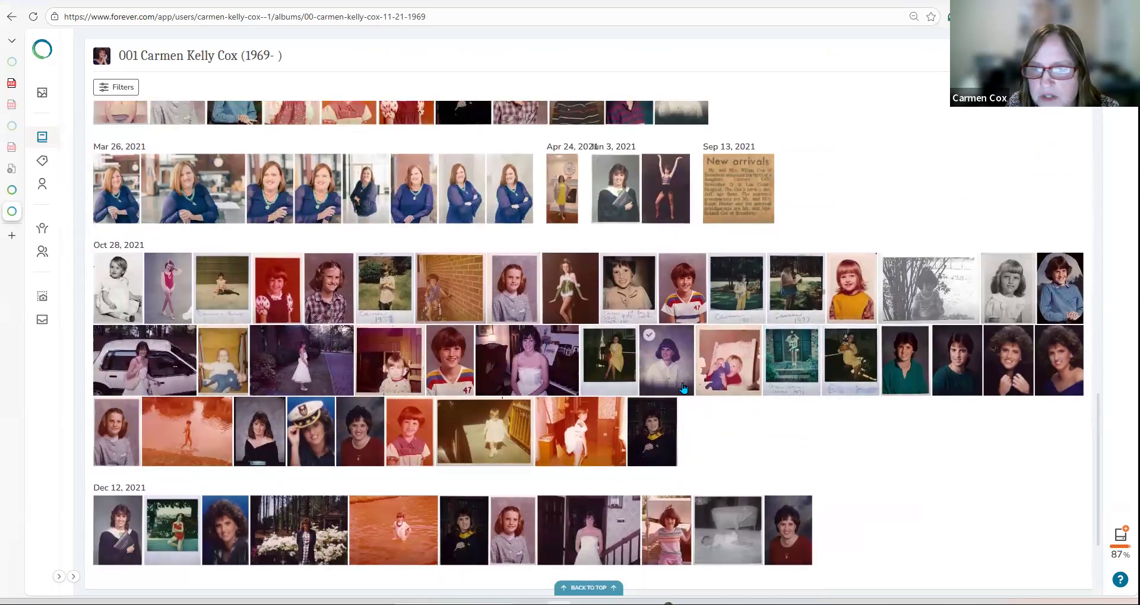
scroll(683, 387, down, 1)
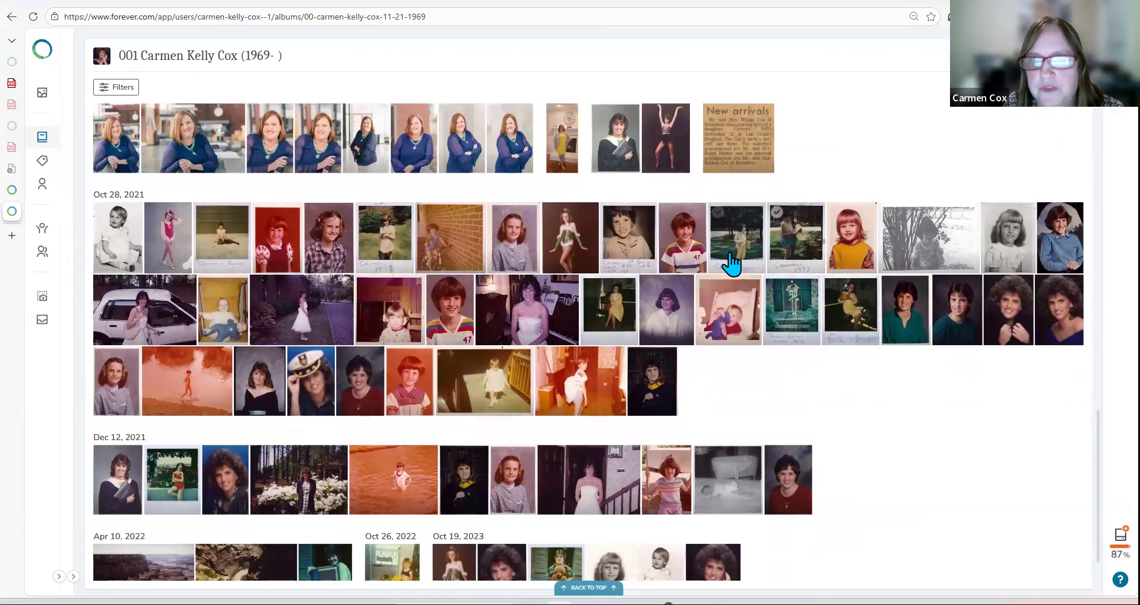
scroll(642, 282, up, 1)
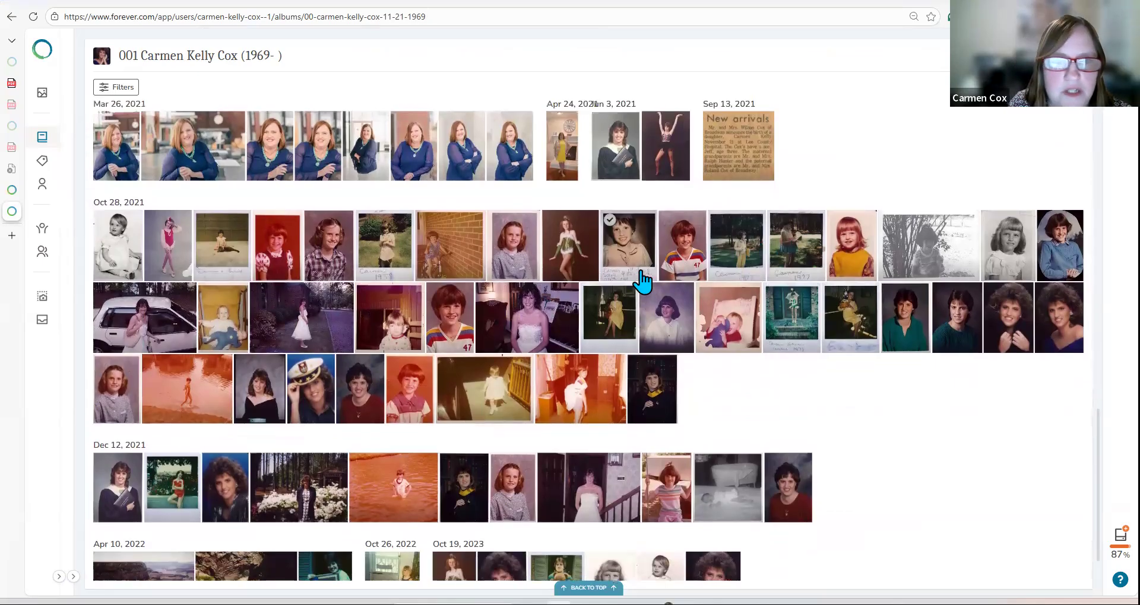
click(390, 309)
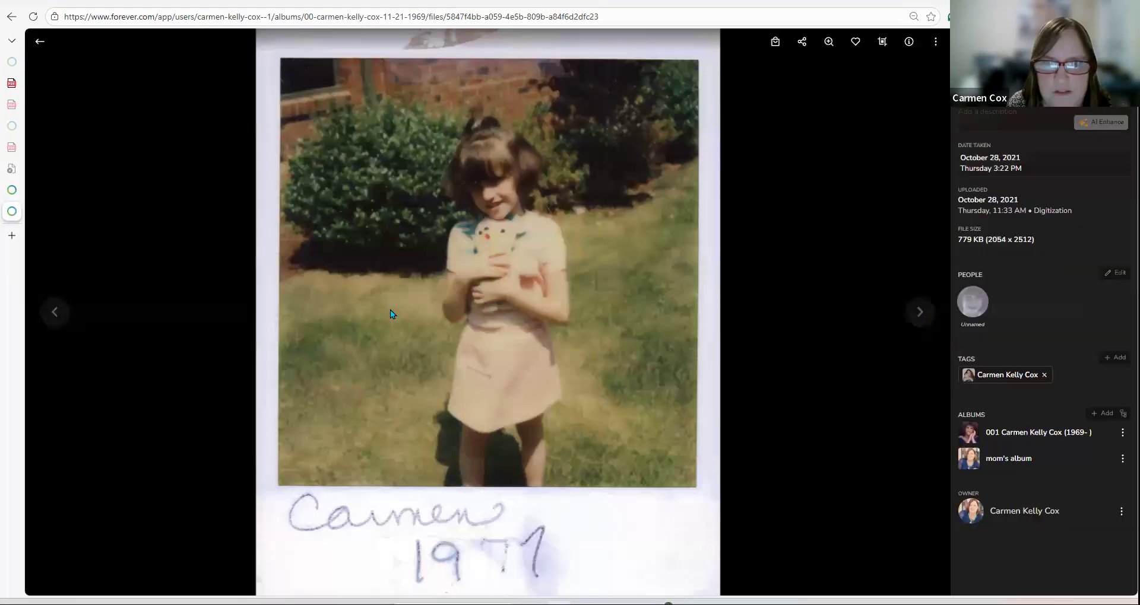
click(40, 41)
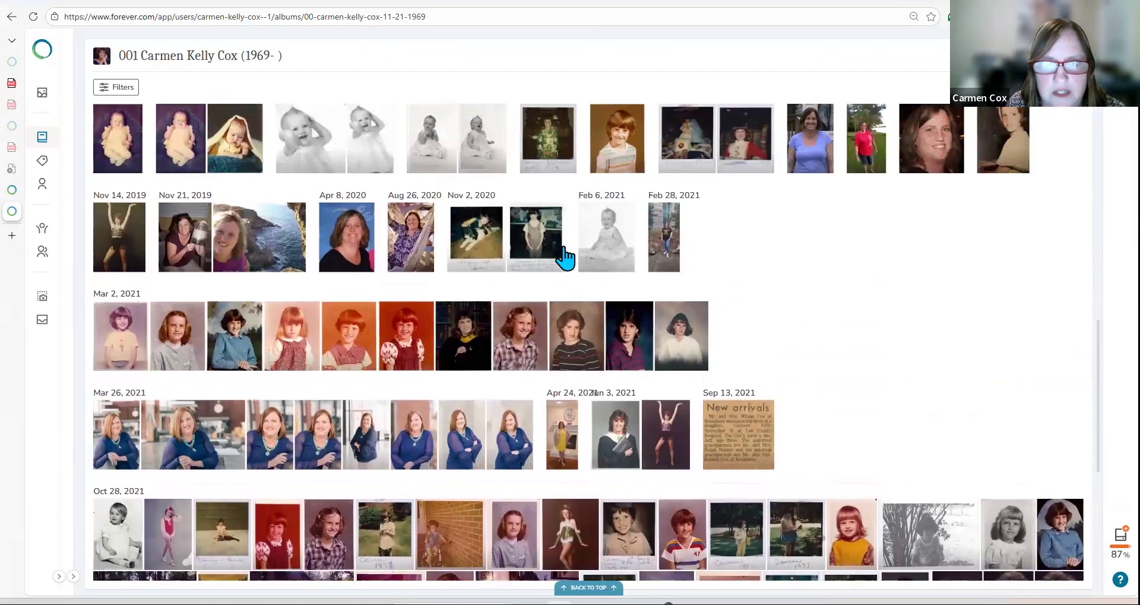
Step: Copy the March 1978 Girl Scout photo and paste it into the ChatGPT draft
click(565, 256)
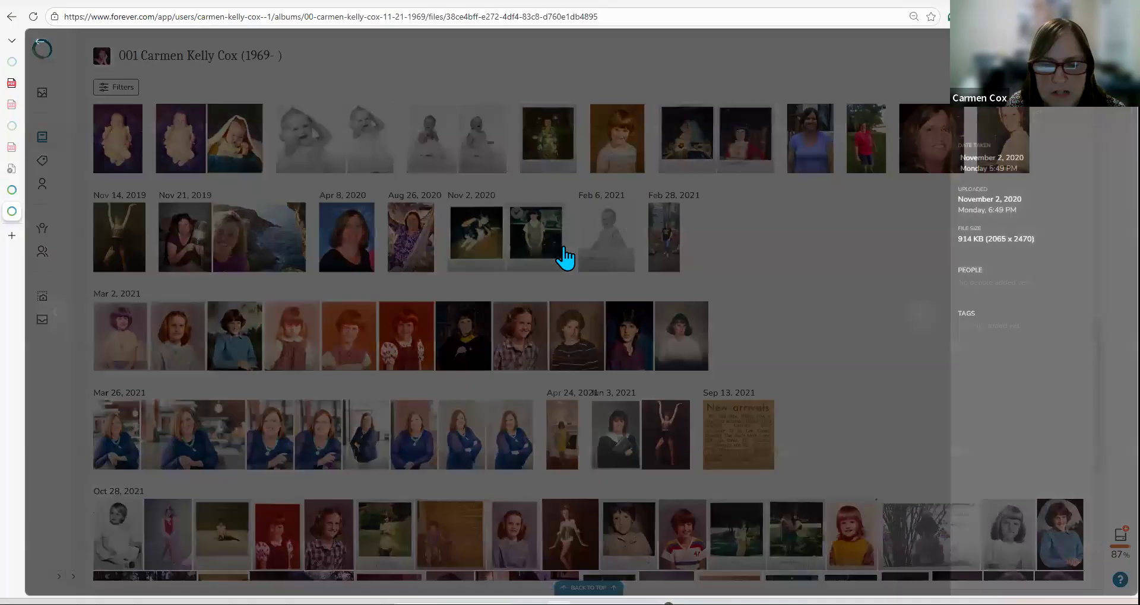
right_click(563, 248)
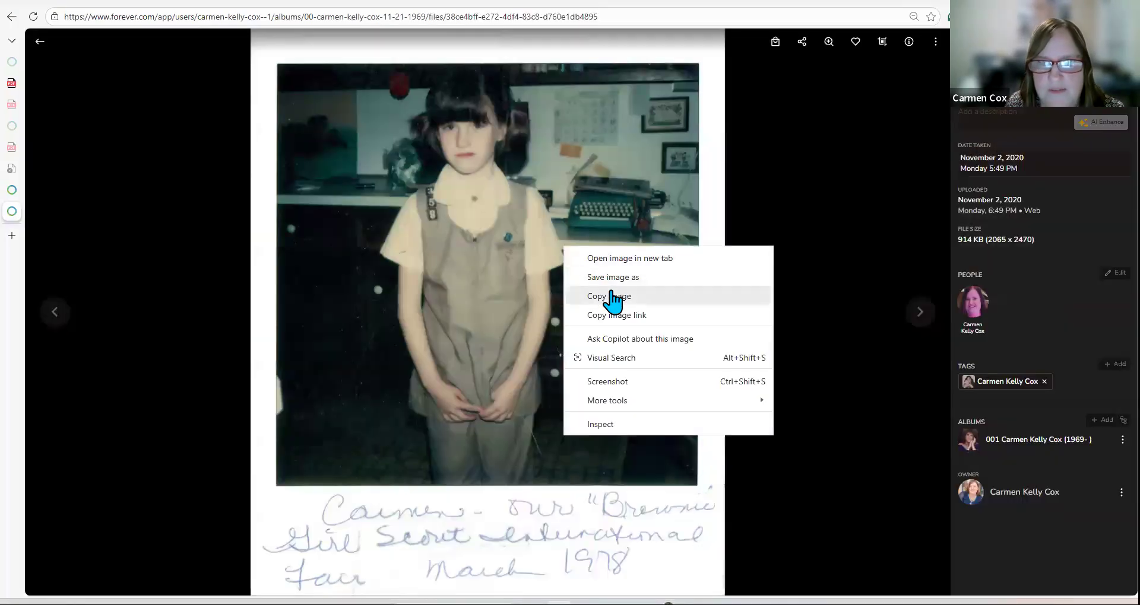
click(611, 296)
mouse_move(663, 601)
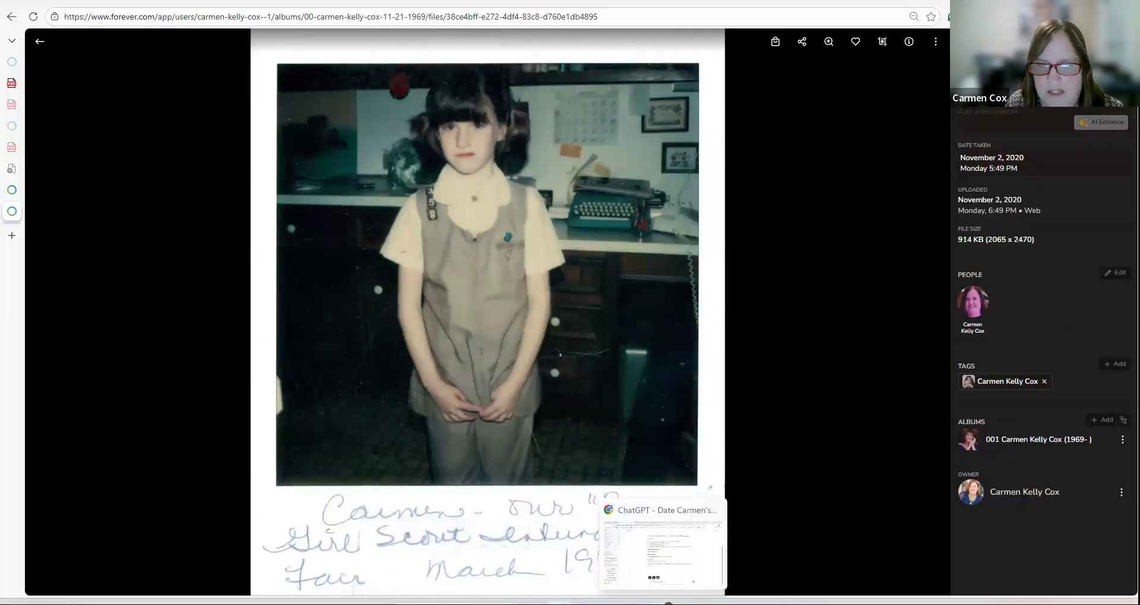
click(622, 526)
key(ctrl+v)
right_click(600, 561)
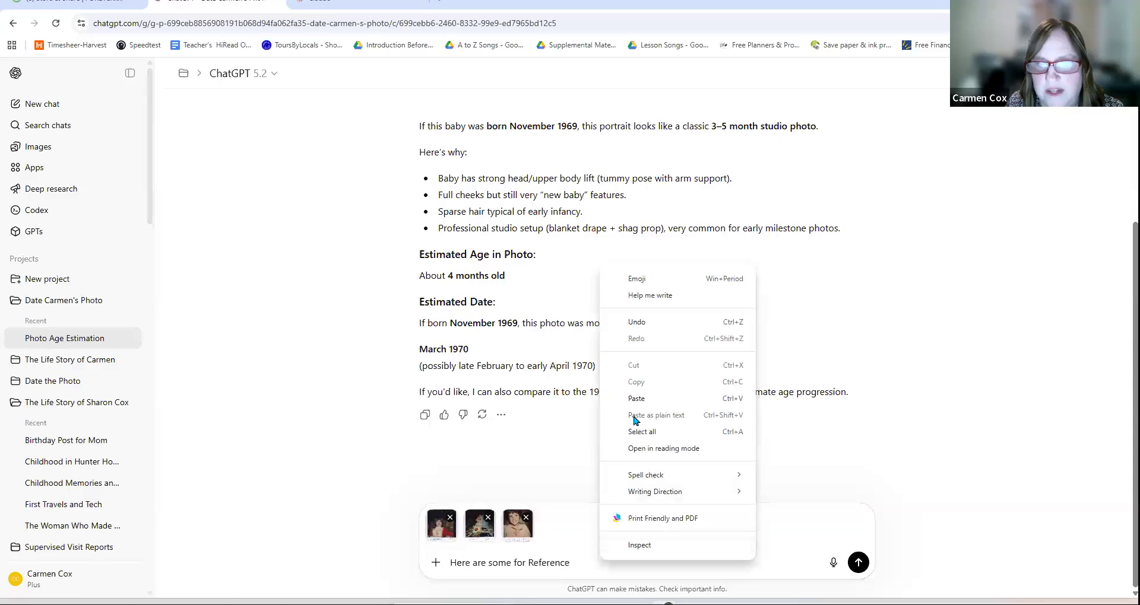
Step: Attach the Girl Scout photo, send the four reference photos, and return to FOREVER
click(637, 397)
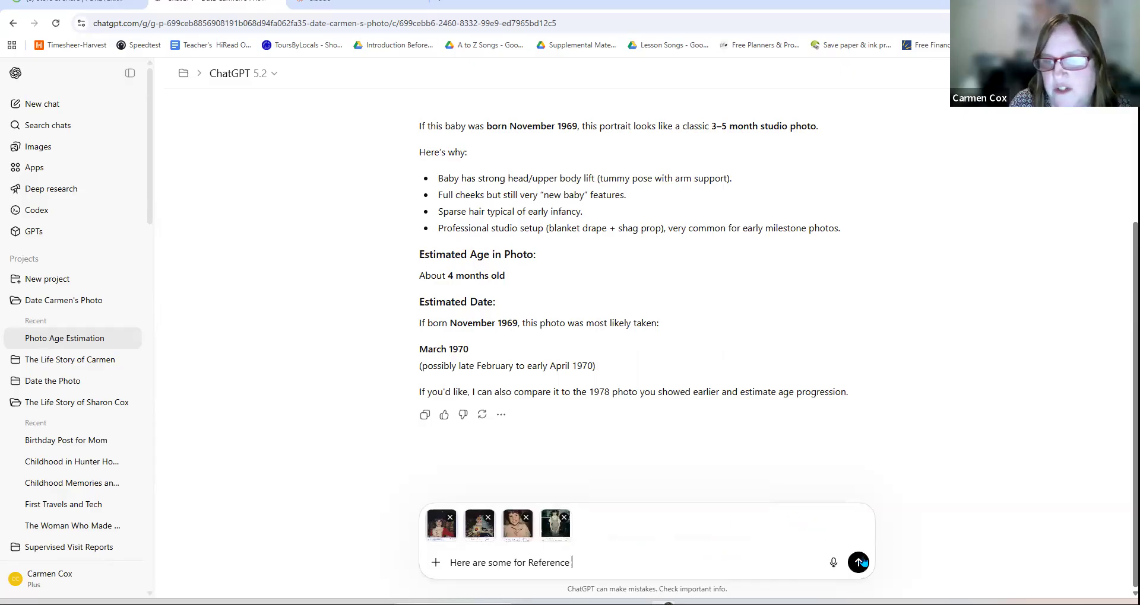
click(859, 562)
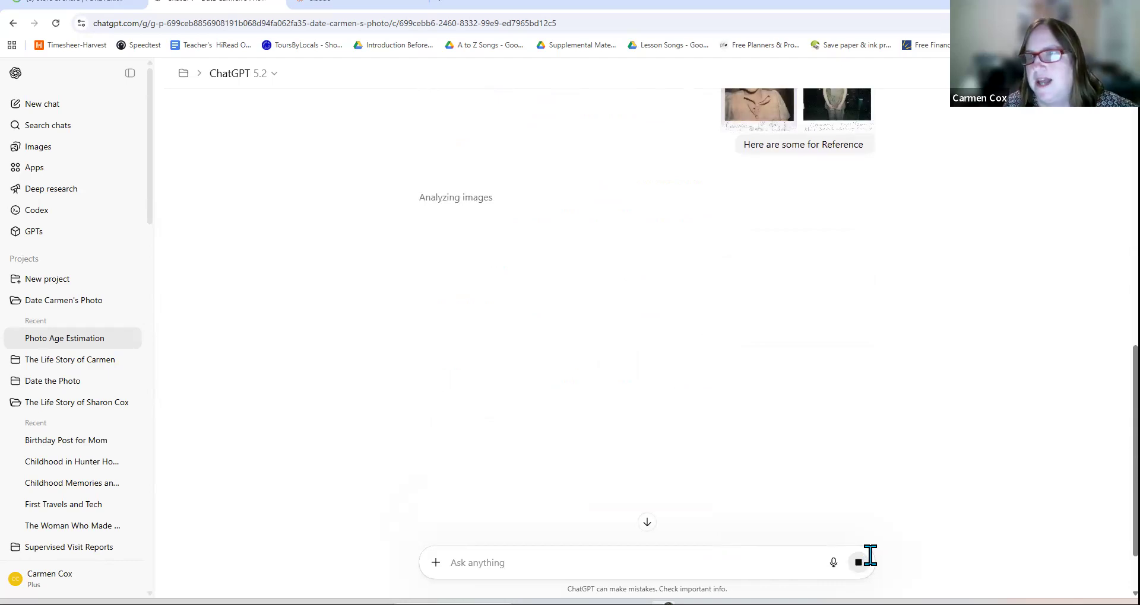
key(alt+Tab)
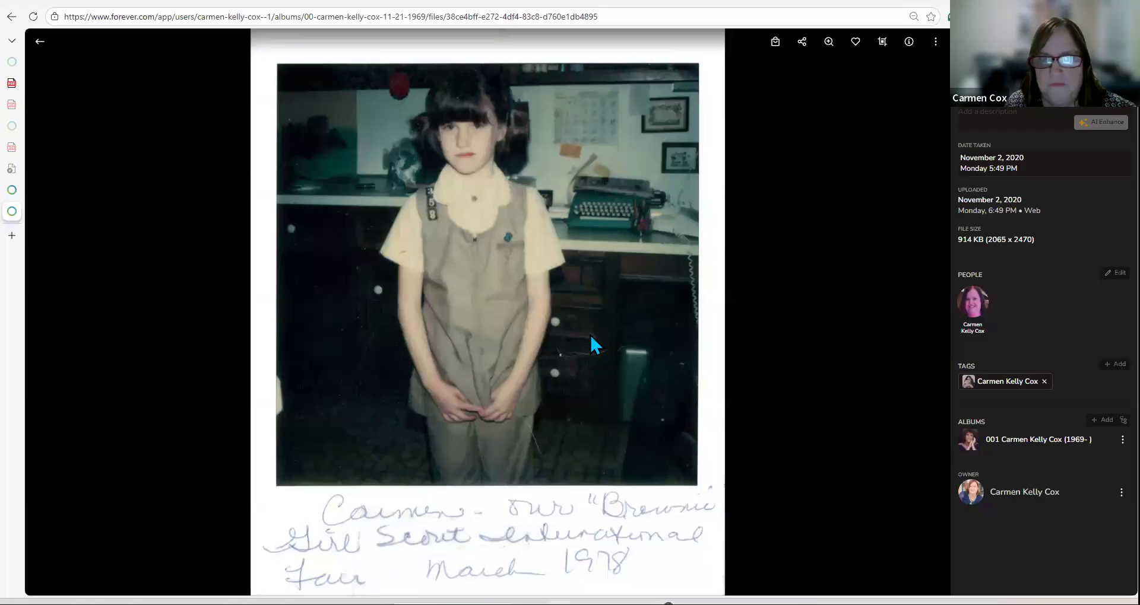
Step: Copy the first March 2, 2021 portrait, the girl in the ice-cream-cone T-shirt
click(39, 42)
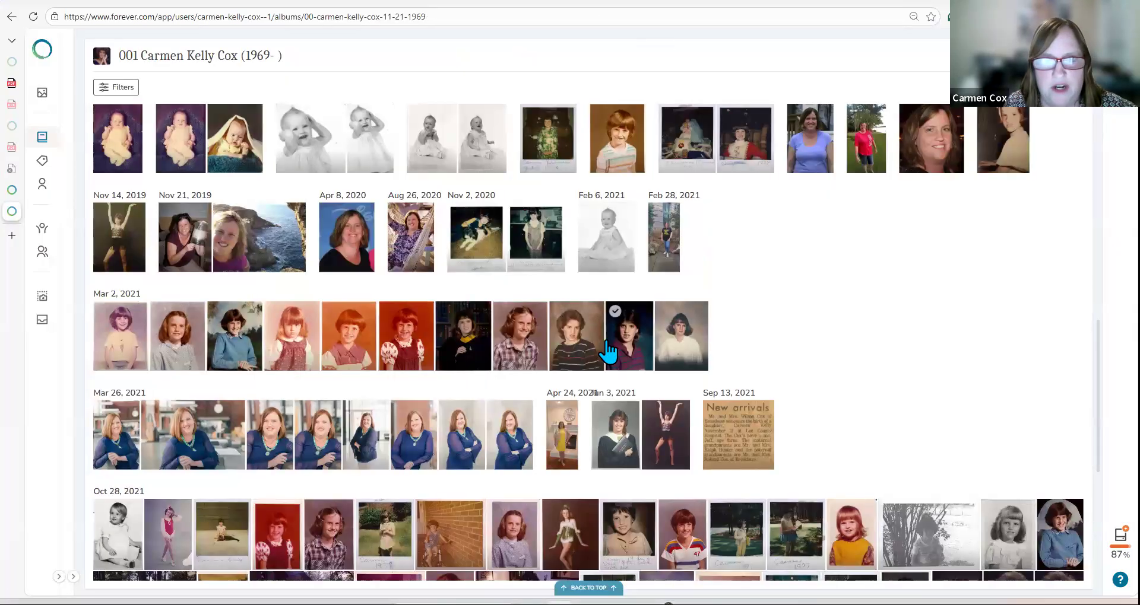
scroll(609, 351, down, 6)
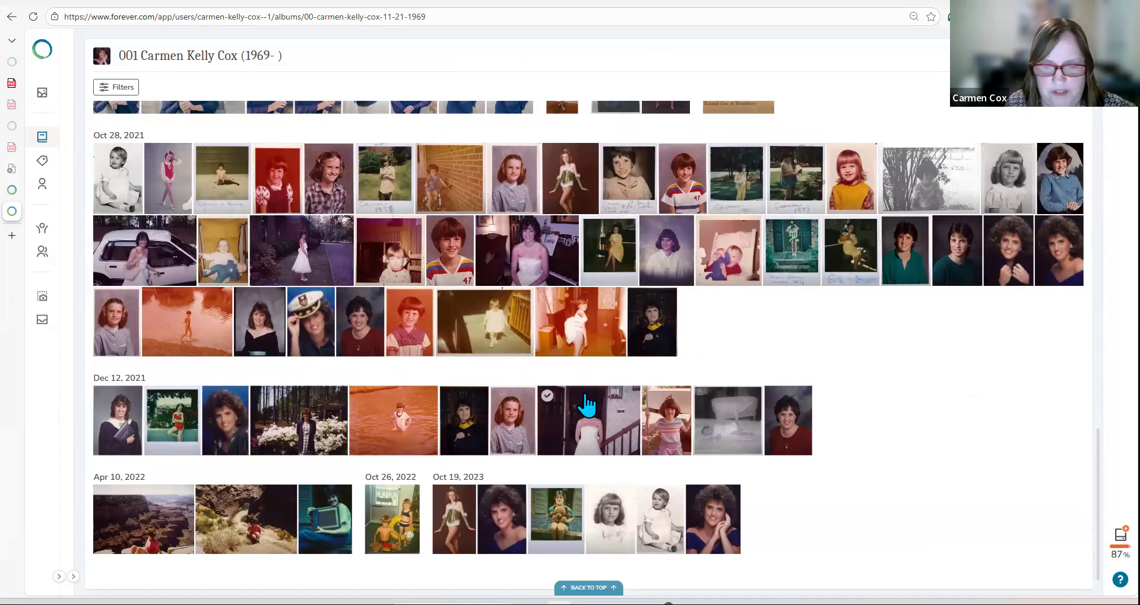
scroll(586, 406, up, 1)
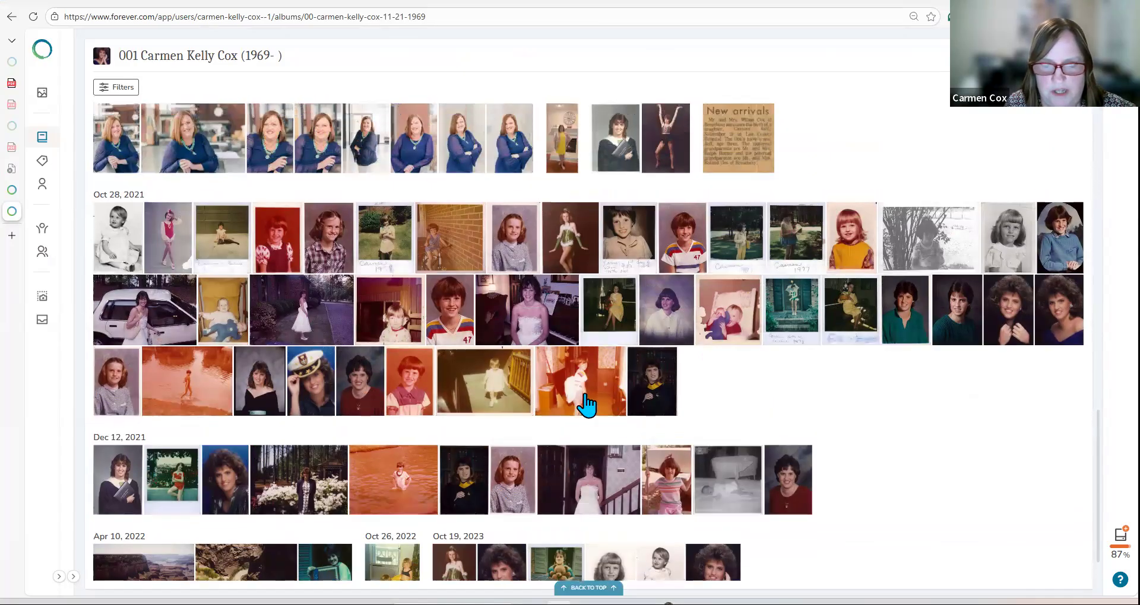
scroll(587, 406, up, 2)
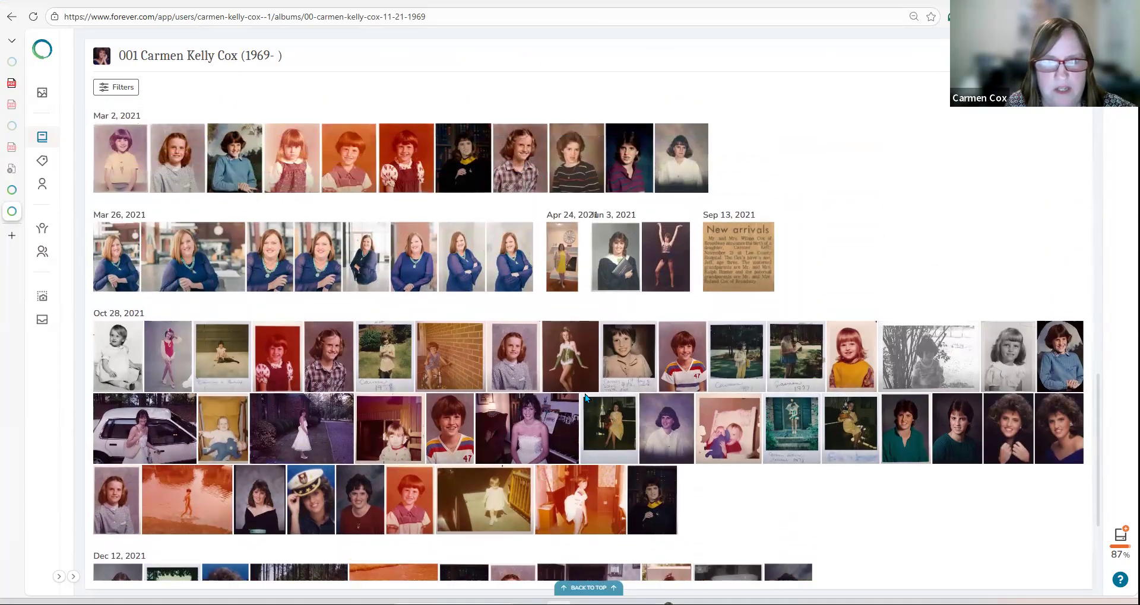
scroll(585, 398, up, 1)
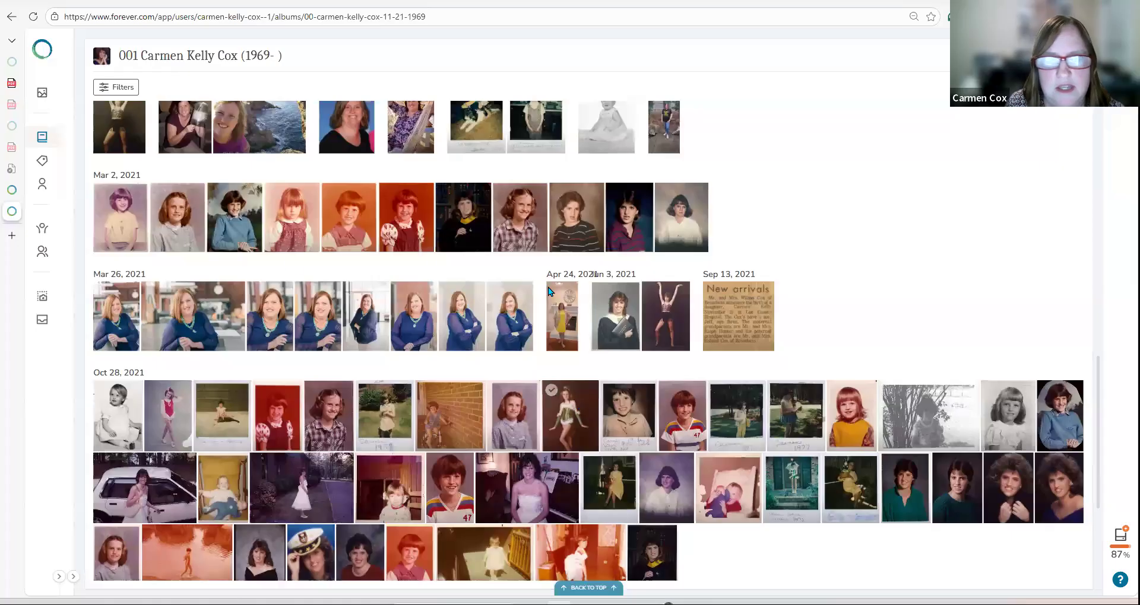
click(131, 199)
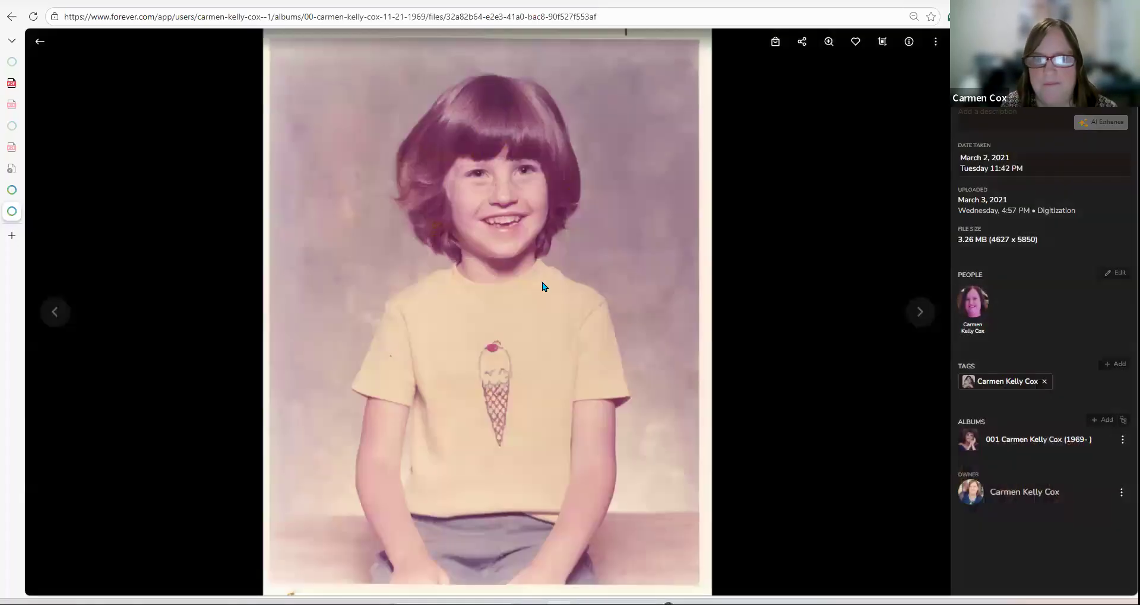
right_click(542, 287)
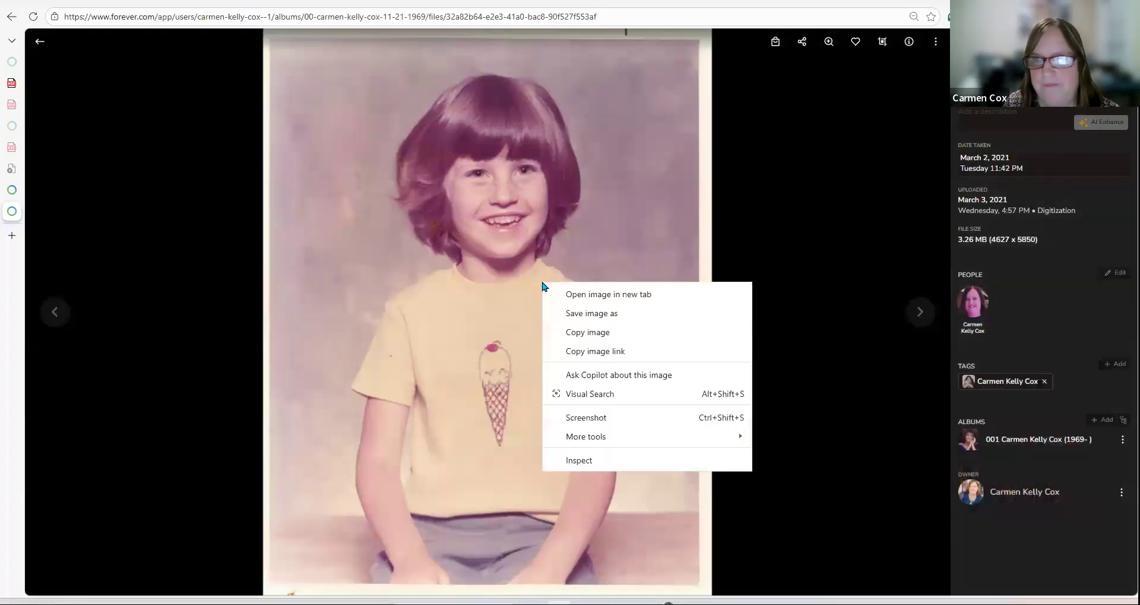
click(585, 332)
key(alt+Tab)
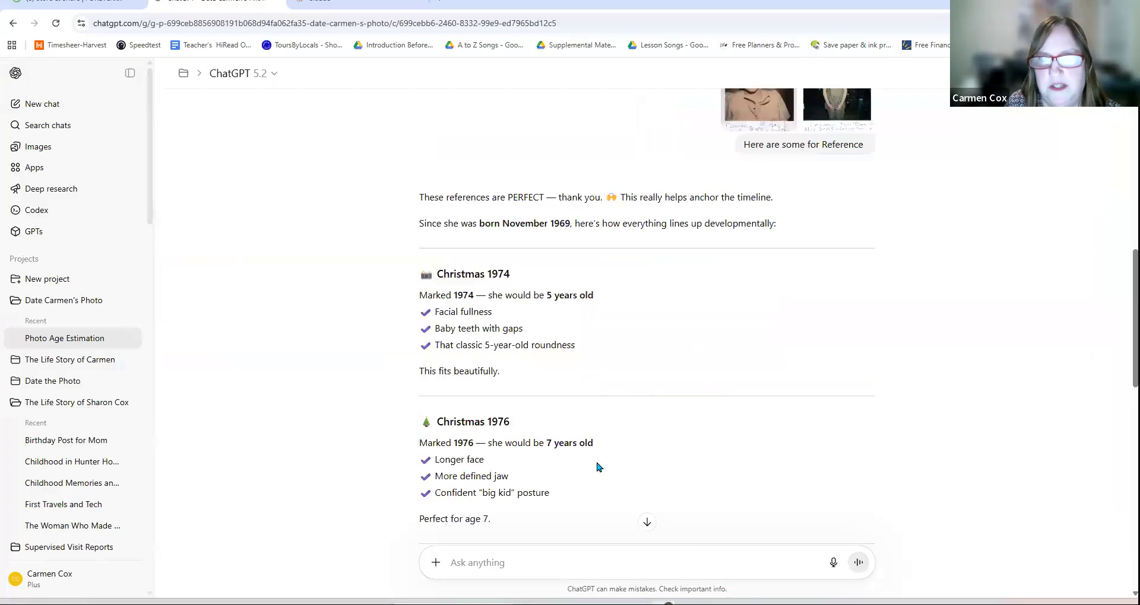
Step: Ask ChatGPT to date the ice-cream-shirt portrait and read its 1977, age 7 estimate
scroll(585, 439, down, 12)
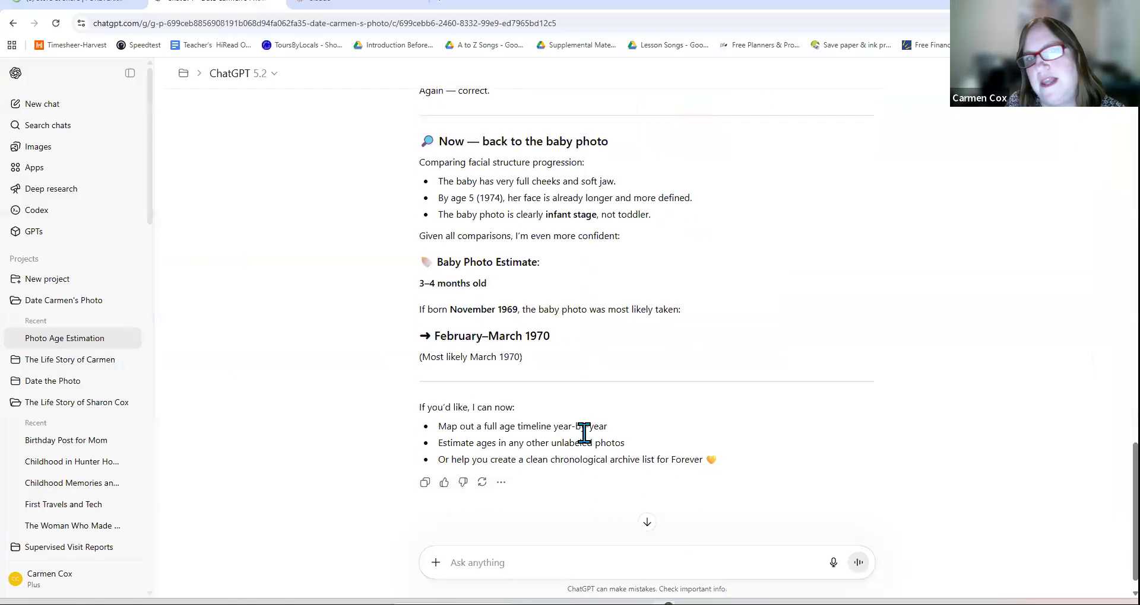
right_click(539, 562)
click(580, 394)
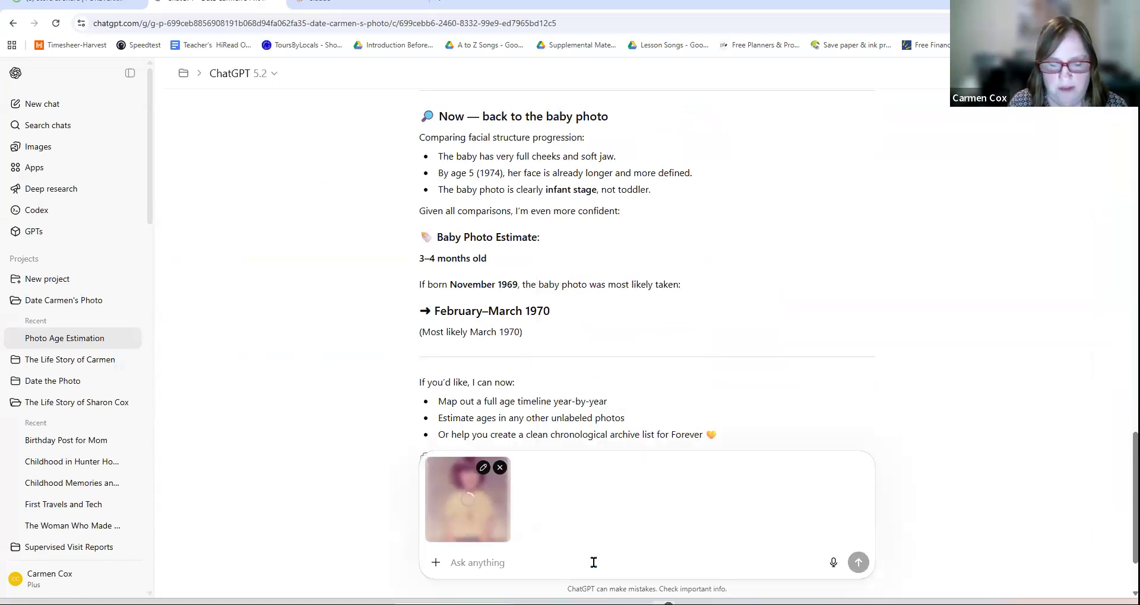
text(what is best estimate for this one)
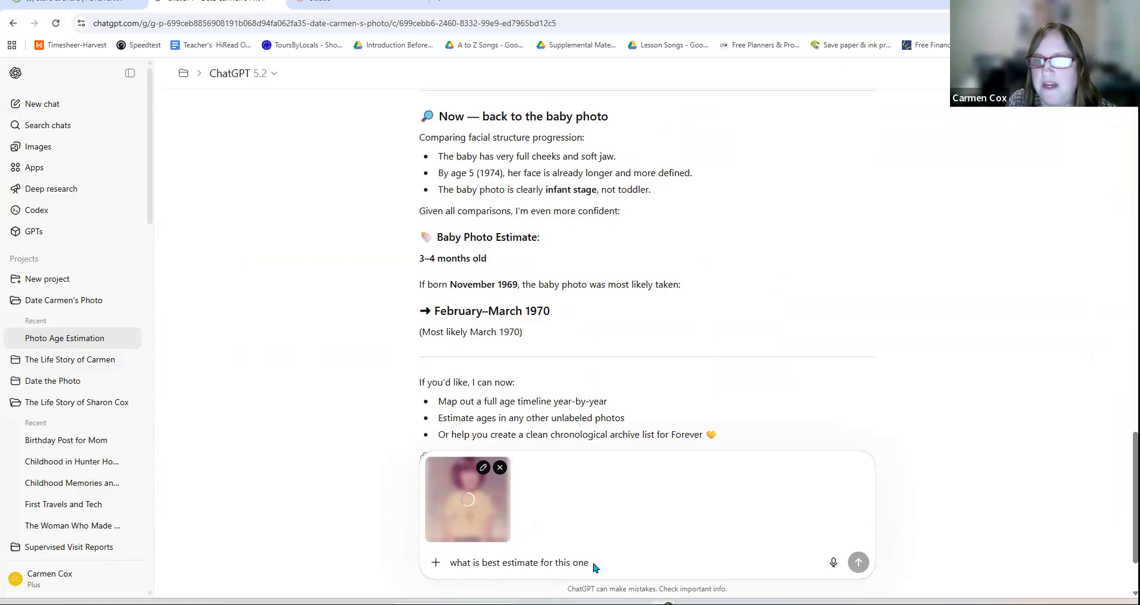
key(Return)
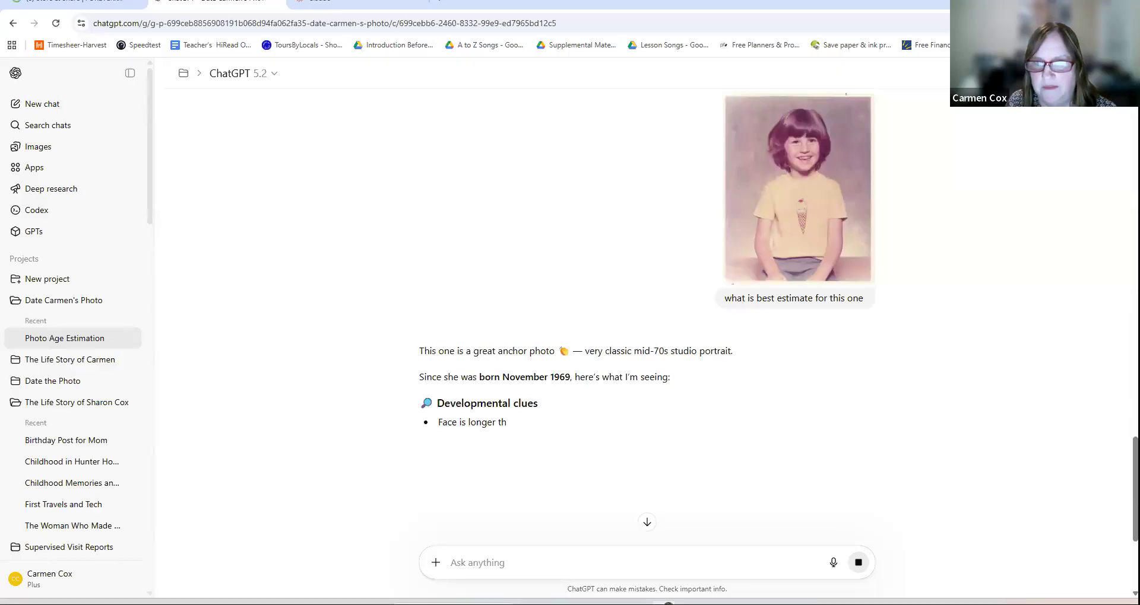
scroll(813, 440, down, 2)
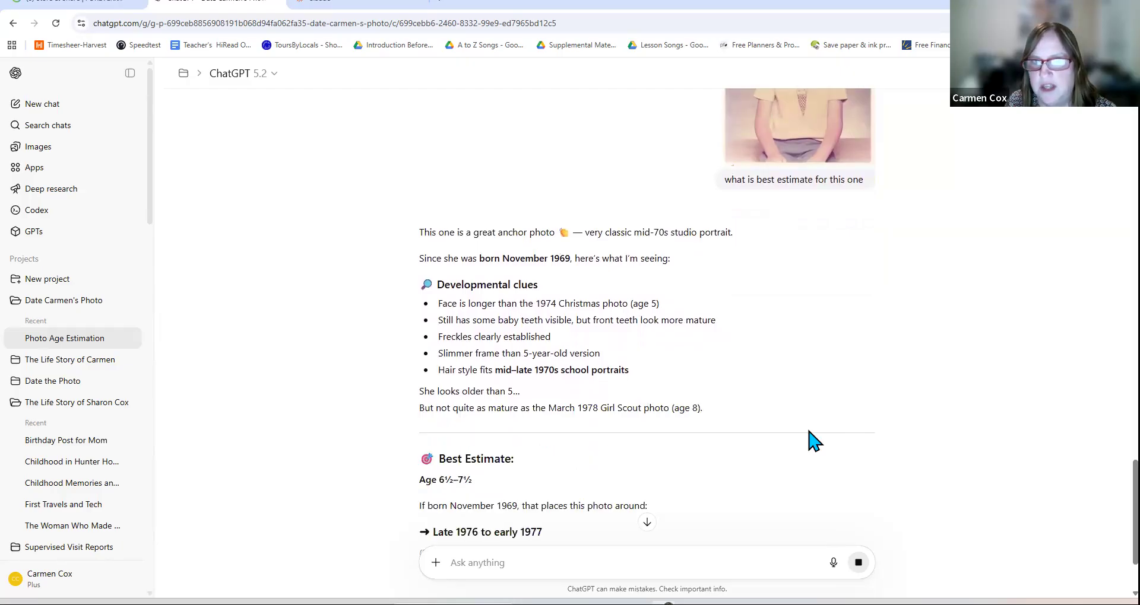
scroll(814, 440, down, 2)
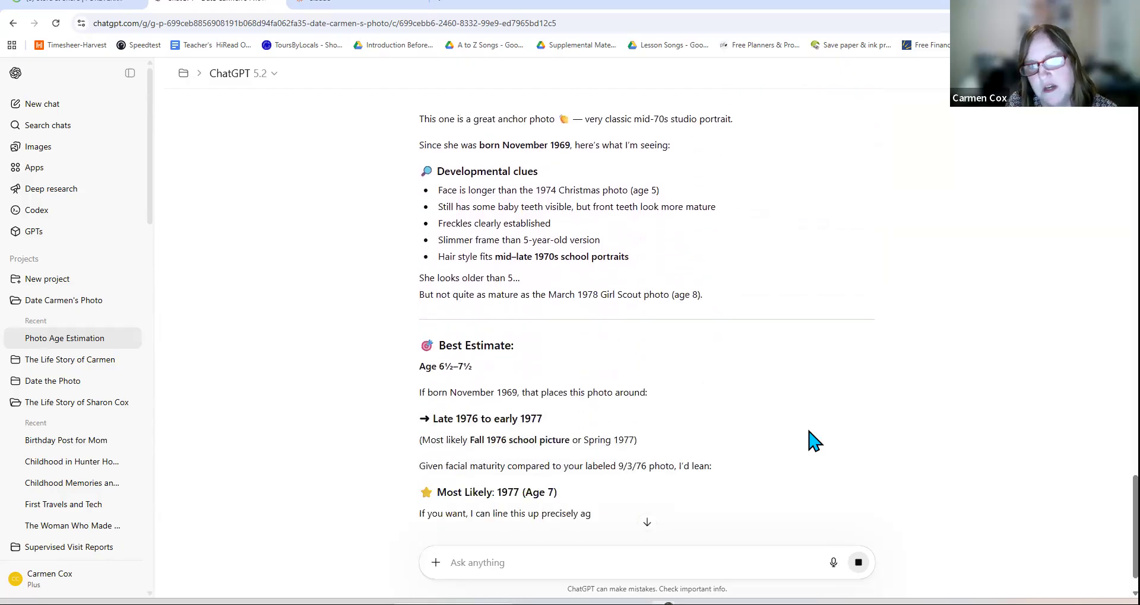
scroll(813, 441, down, 2)
scroll(731, 395, down, 1)
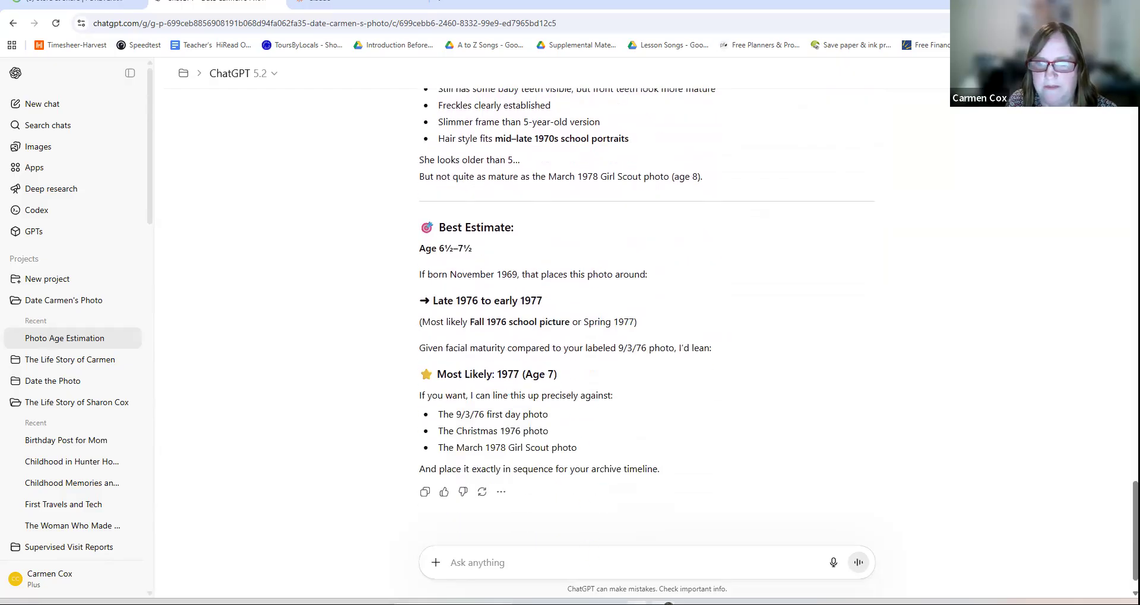
key(alt+Tab)
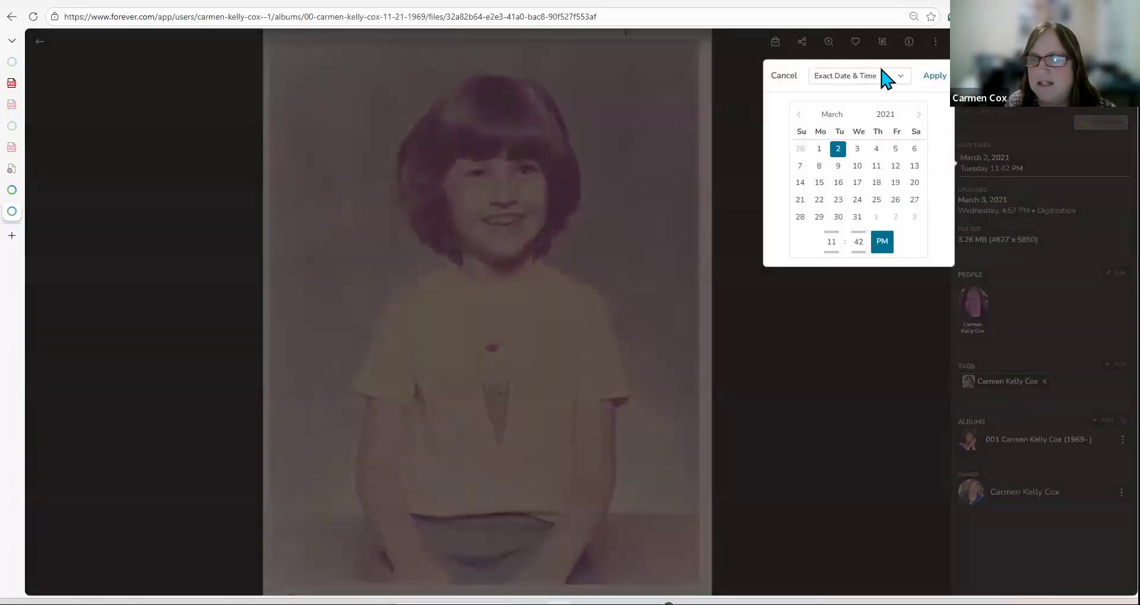
Step: Set the ice-cream-shirt portrait's date taken to the year 1977
click(880, 71)
click(860, 155)
scroll(860, 159, down, 5)
scroll(860, 158, down, 2)
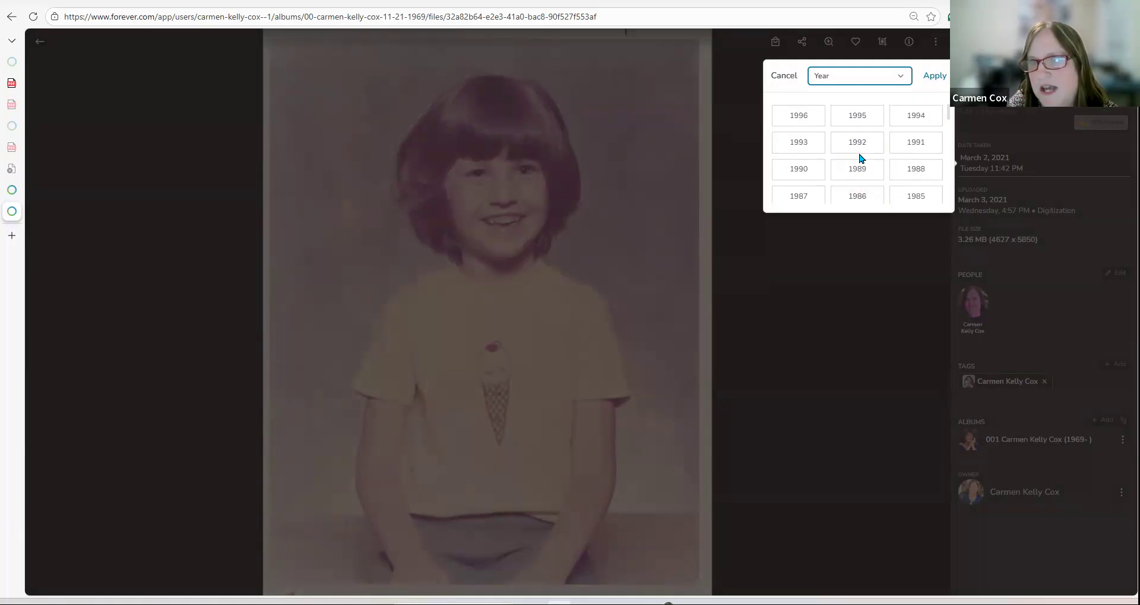
scroll(859, 158, down, 1)
click(857, 157)
click(941, 75)
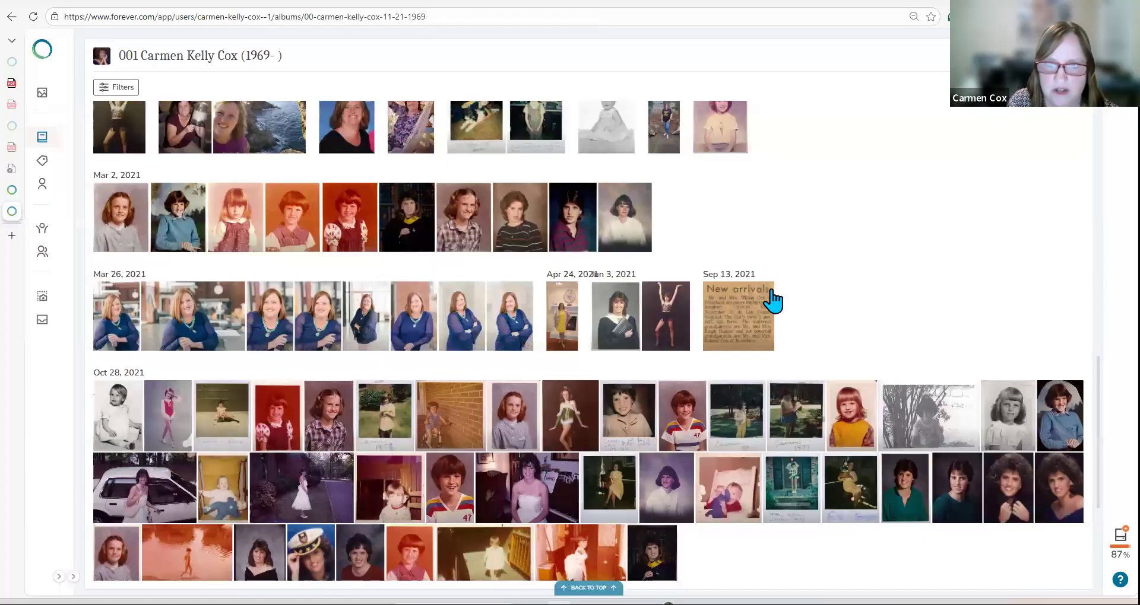
Step: Copy the green-costume dancer photo for pasting into ChatGPT
click(571, 427)
right_click(471, 289)
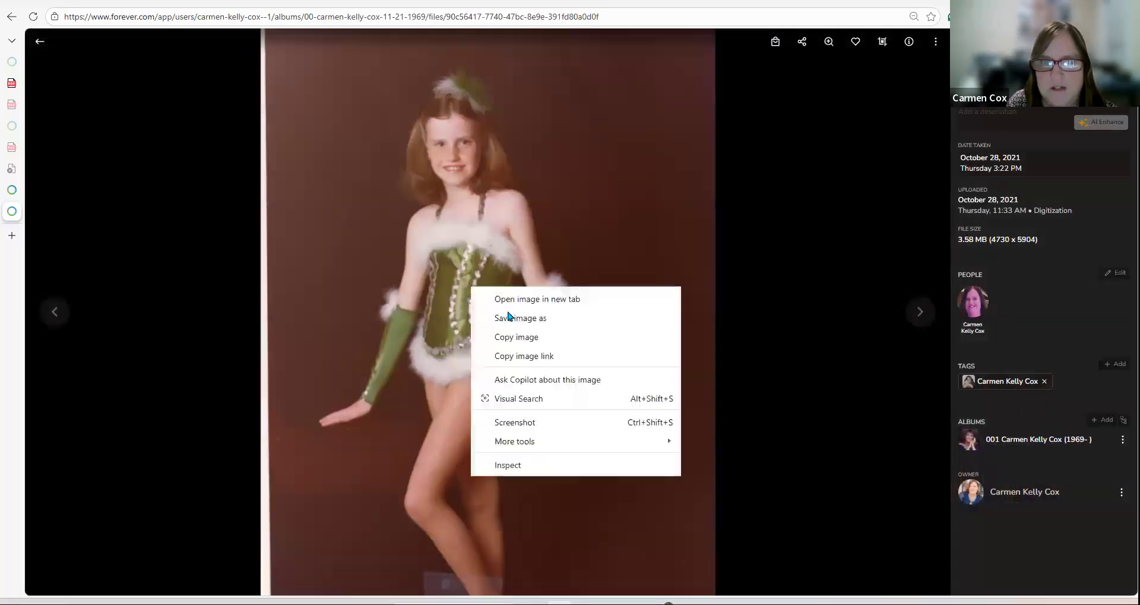
click(508, 337)
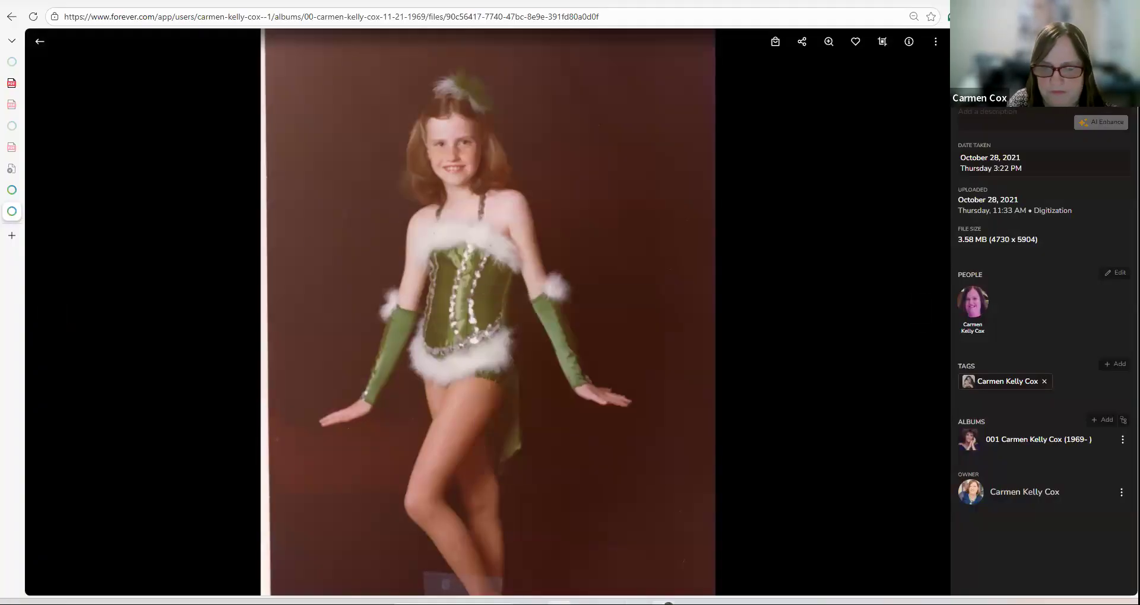
click(636, 603)
right_click(555, 568)
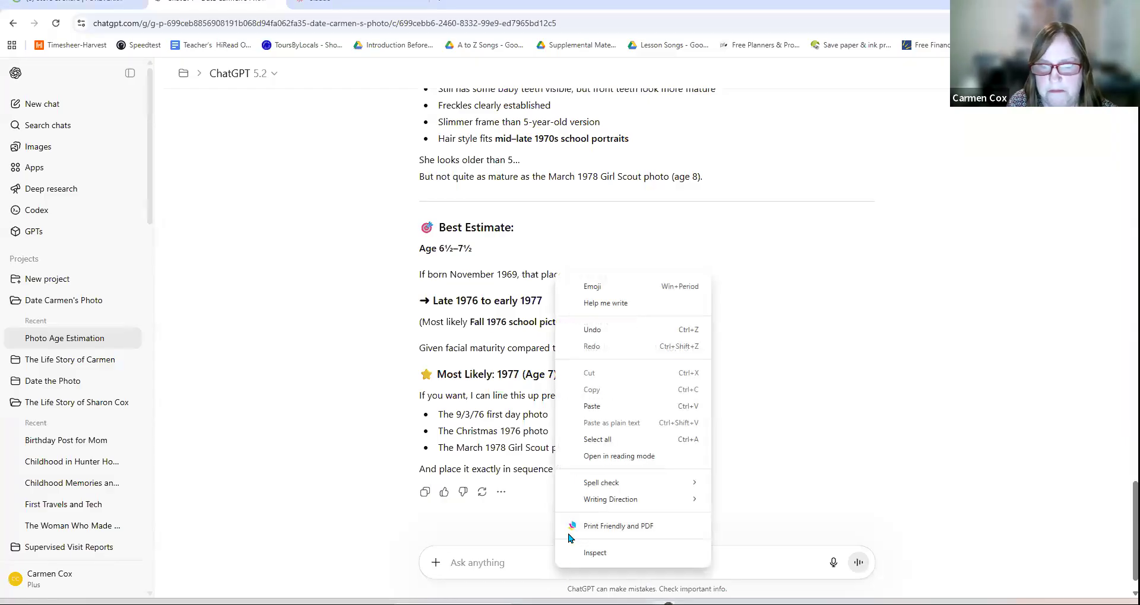
Step: Send the dancer photo and read the age 10–11, Spring 1981 estimate
click(570, 405)
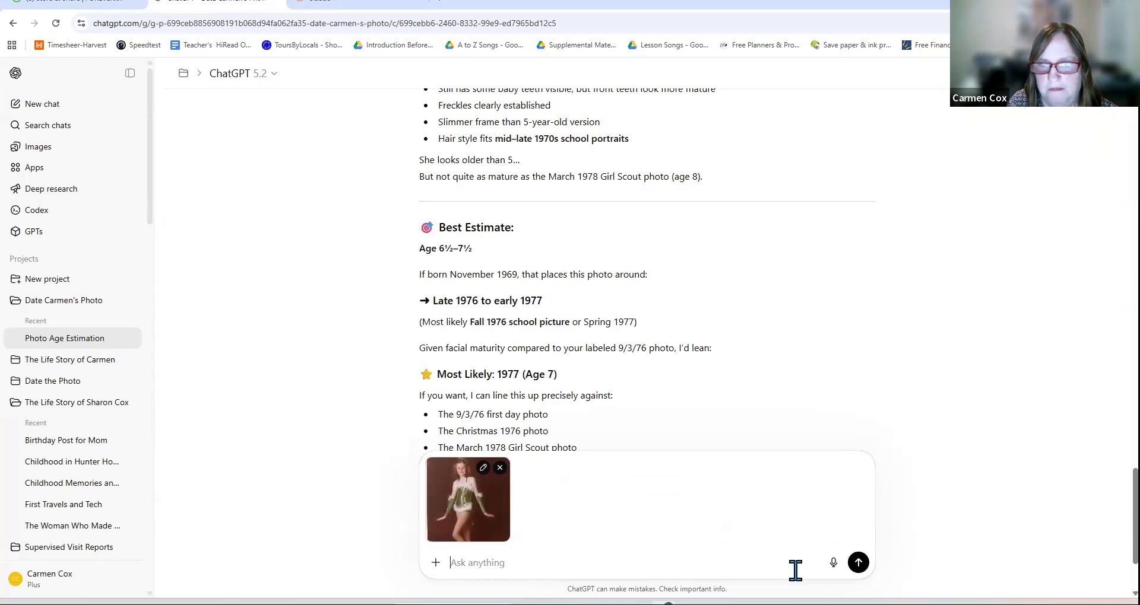
click(861, 563)
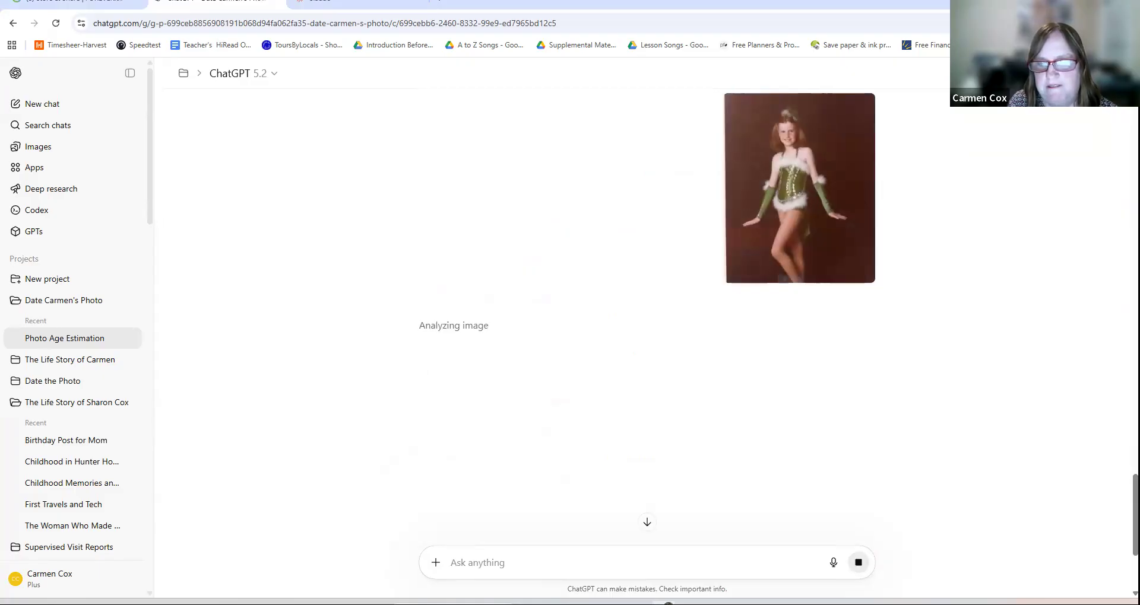
click(559, 604)
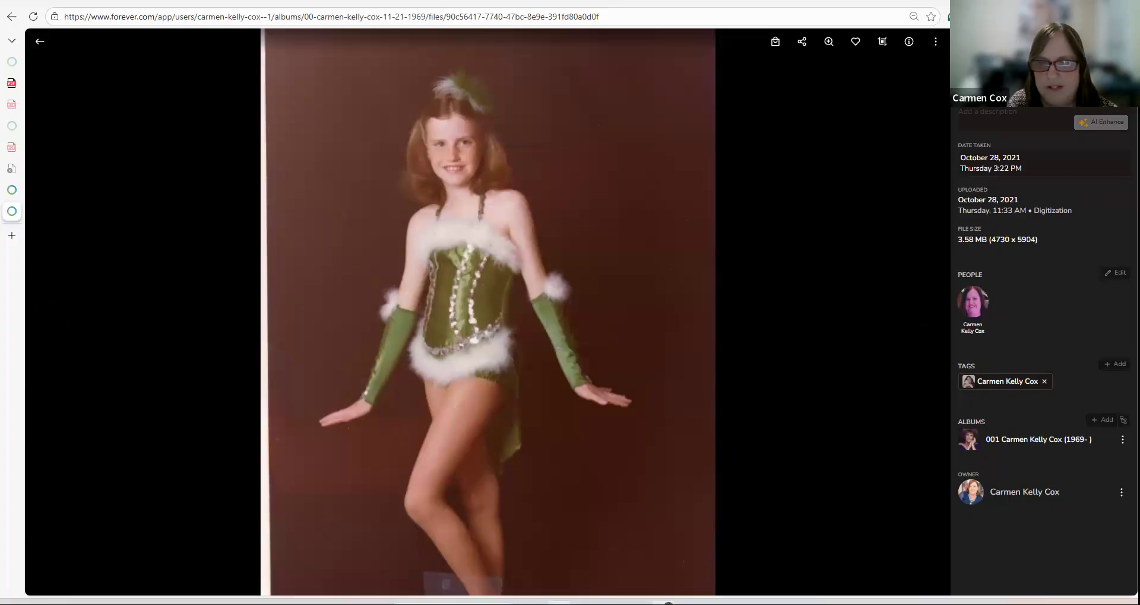
click(665, 604)
scroll(703, 442, down, 3)
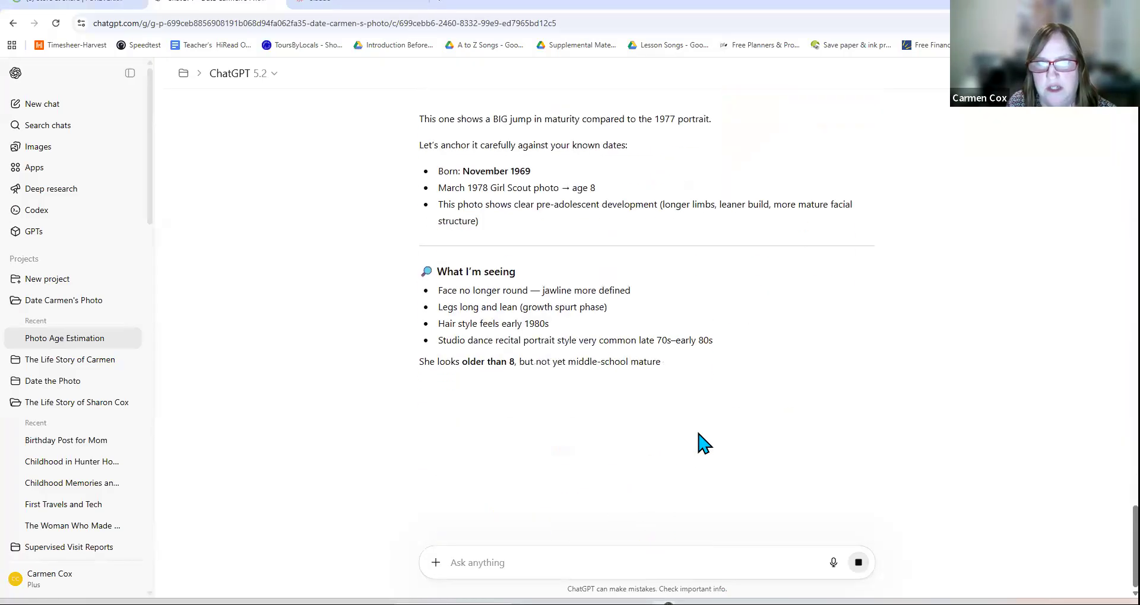
scroll(703, 442, down, 1)
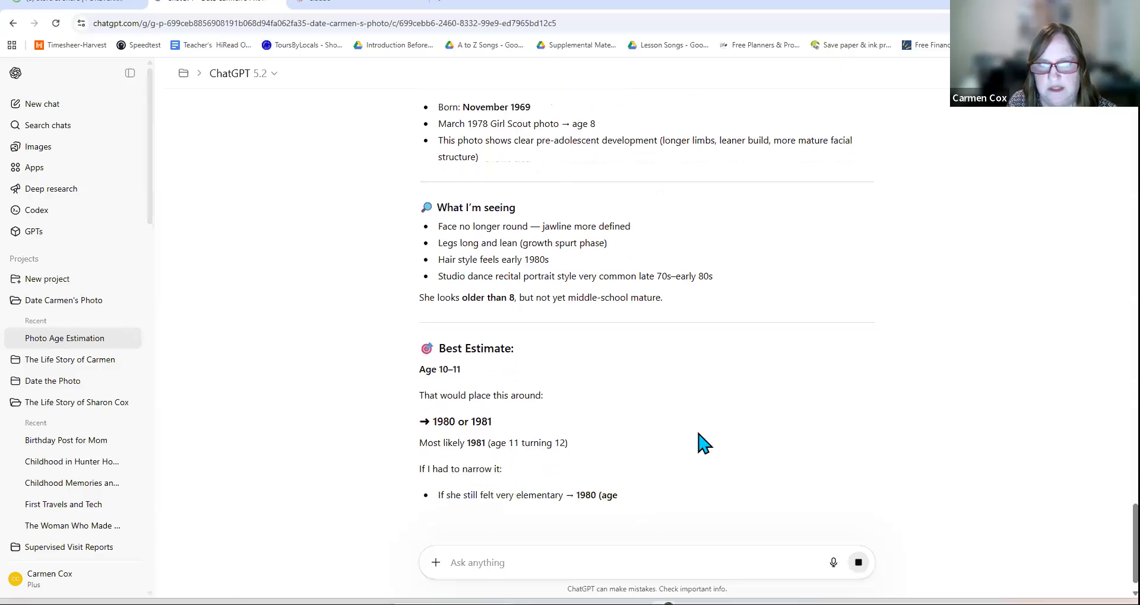
scroll(704, 442, down, 2)
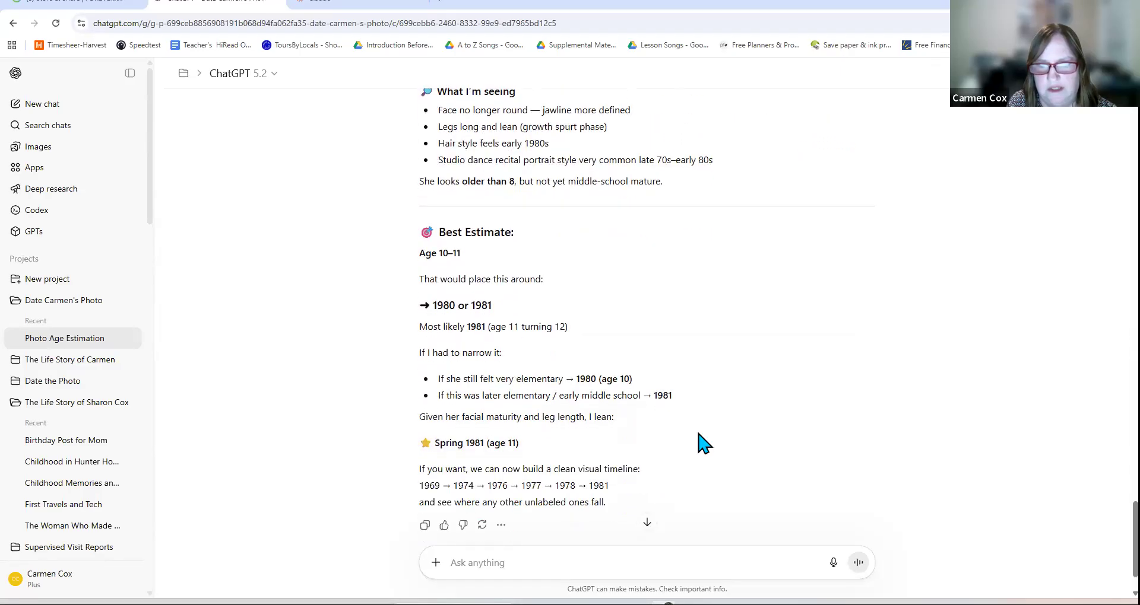
scroll(703, 443, down, 1)
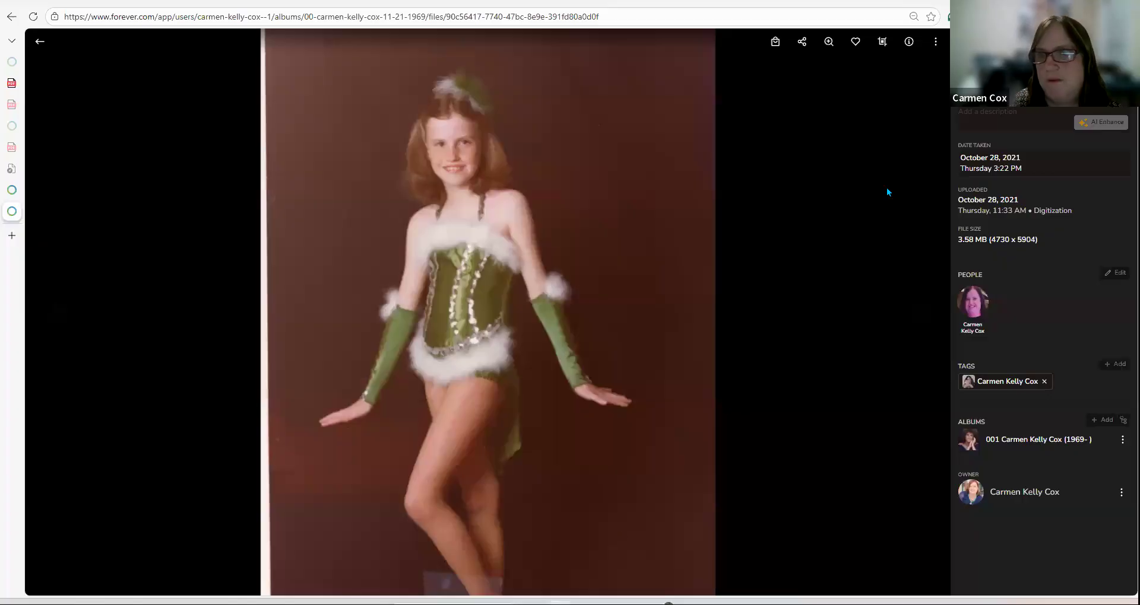
Step: Set the dance photo's date taken to quarter-and-year Q2 1981
click(979, 157)
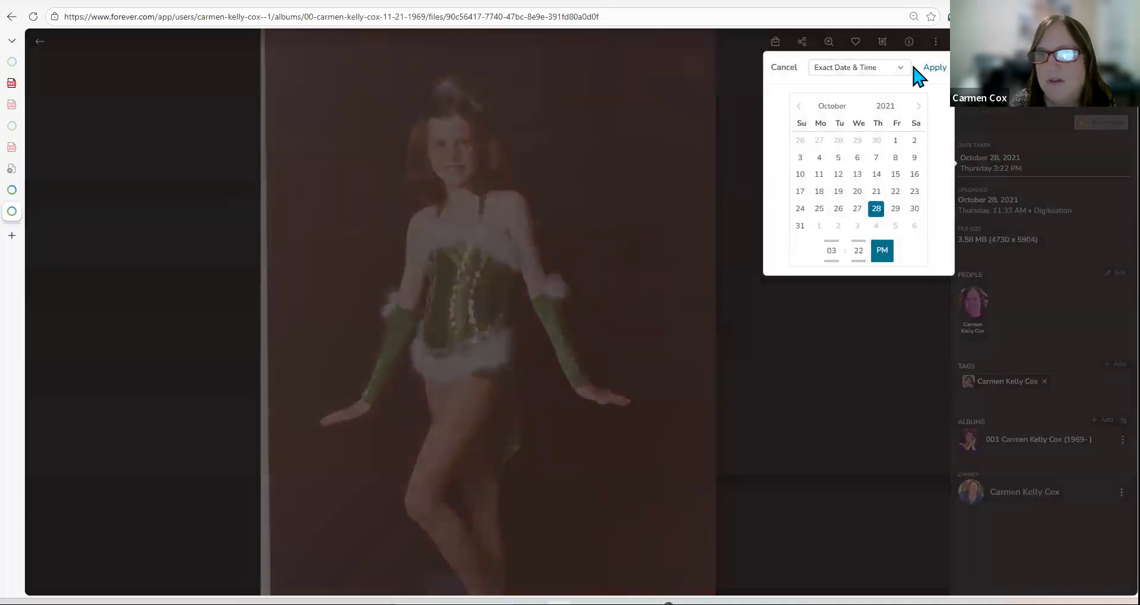
click(888, 70)
click(870, 135)
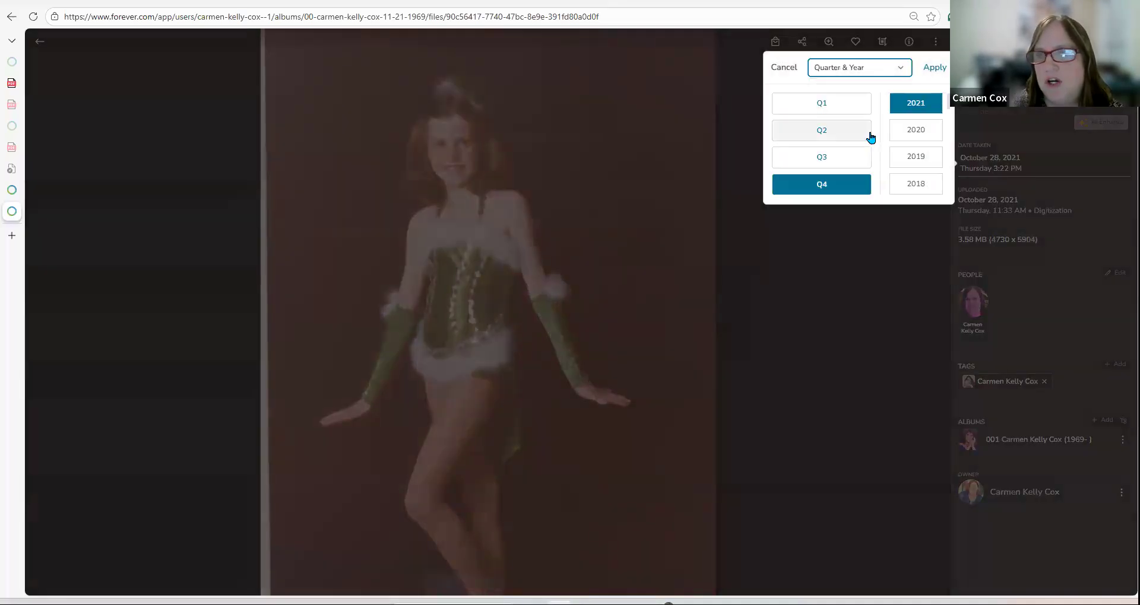
click(915, 127)
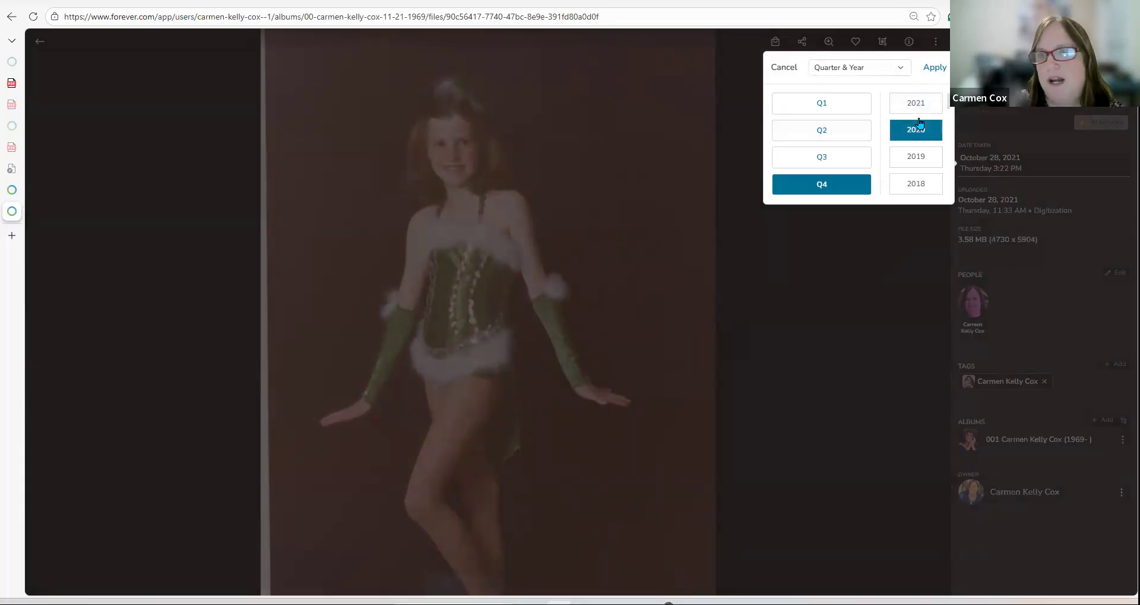
click(803, 133)
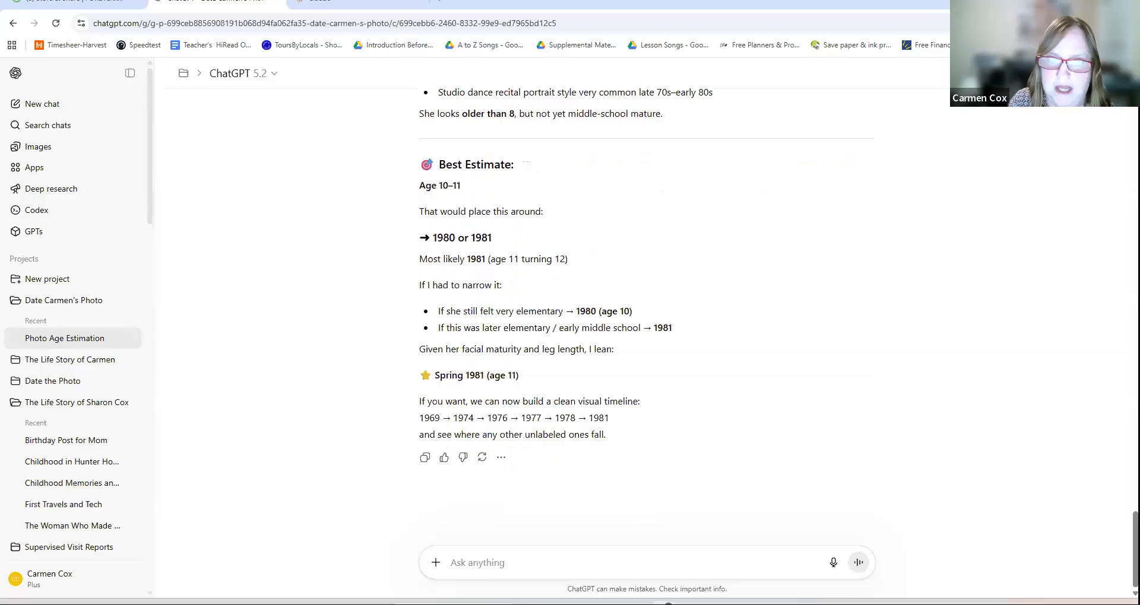
click(663, 603)
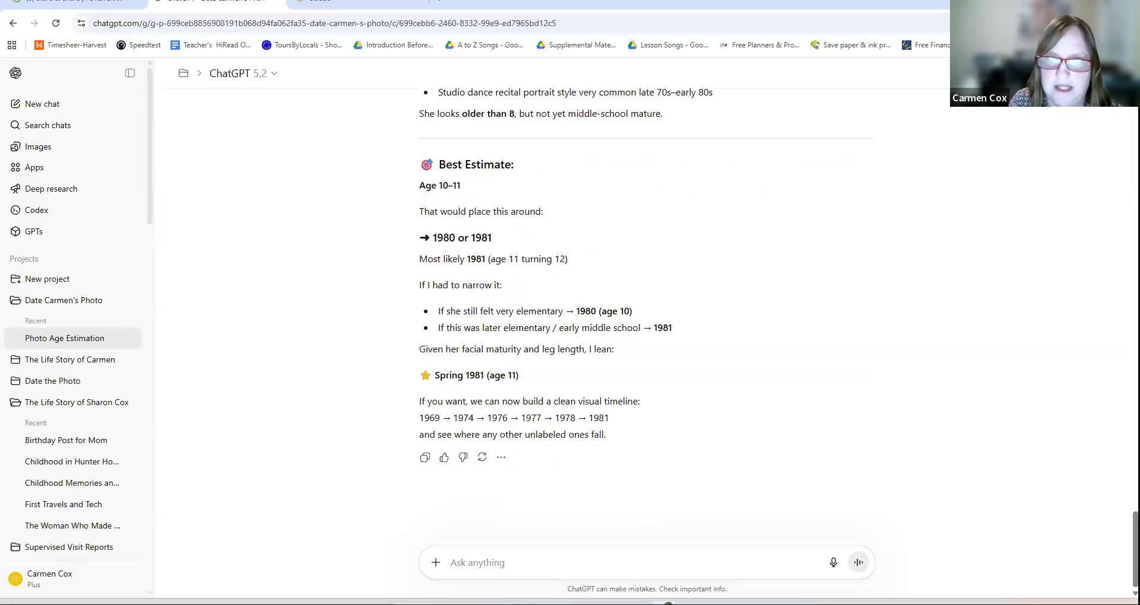
click(560, 604)
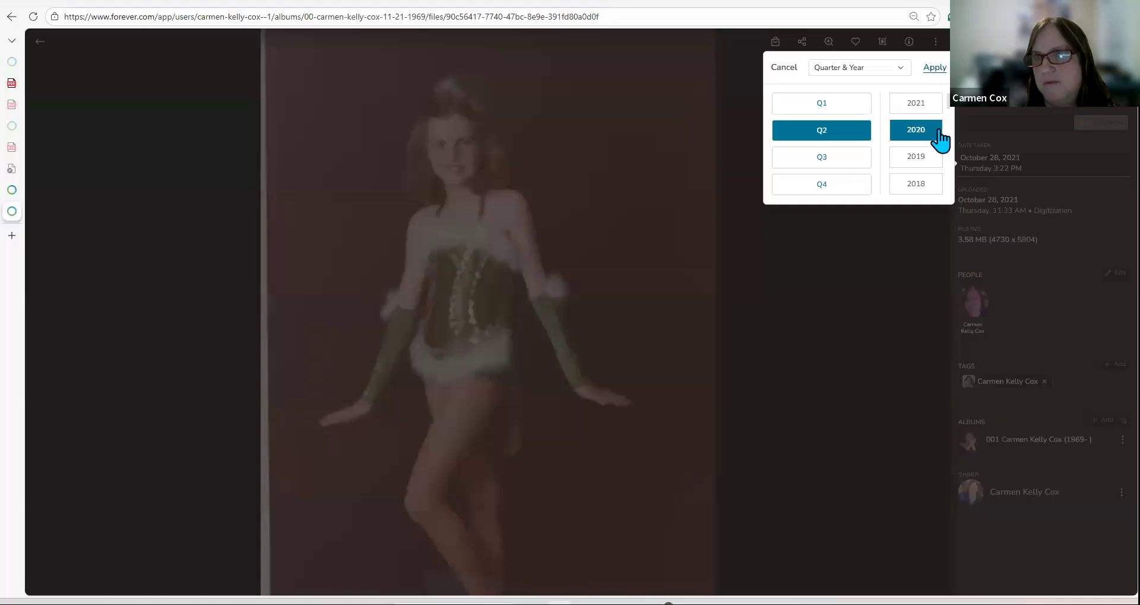
scroll(938, 141, down, 12)
scroll(942, 153, down, 5)
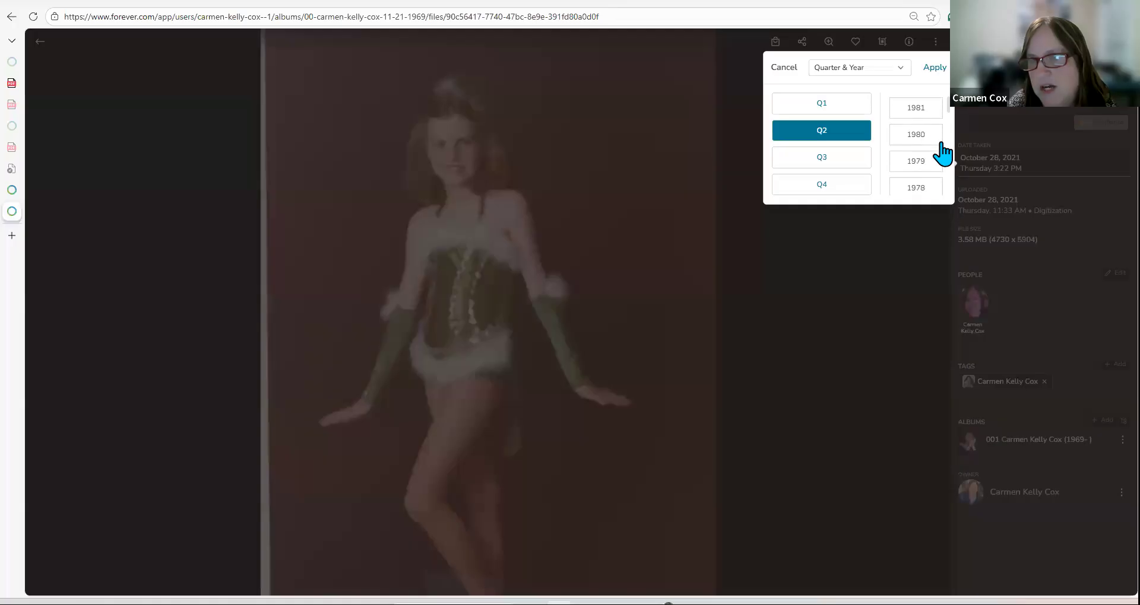
click(920, 108)
click(933, 68)
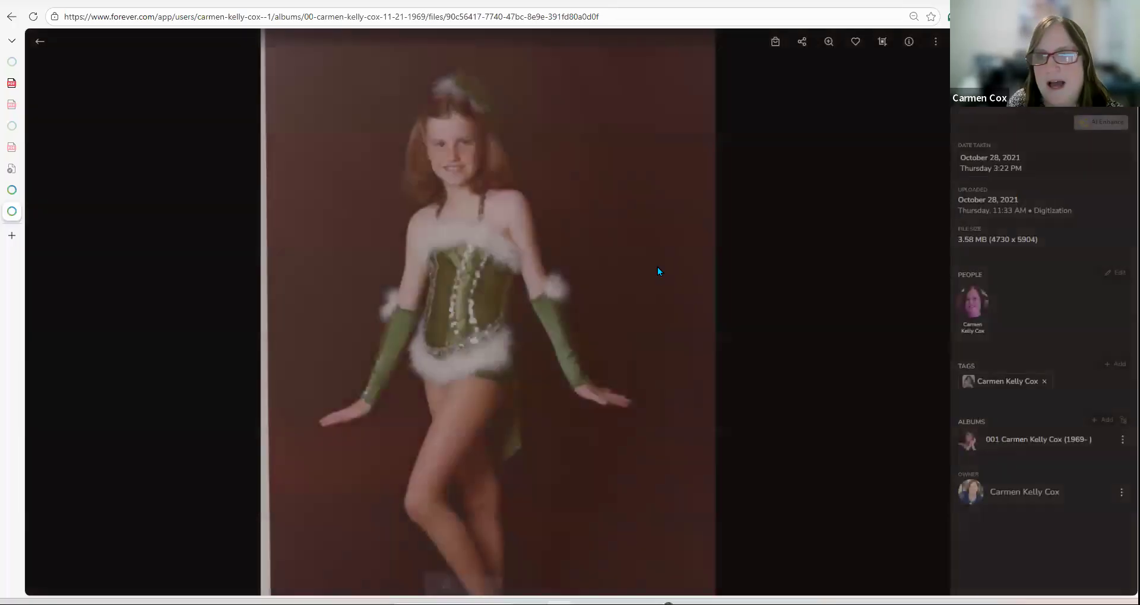
Step: Copy the white-car photo and return to the ChatGPT conversation
click(35, 43)
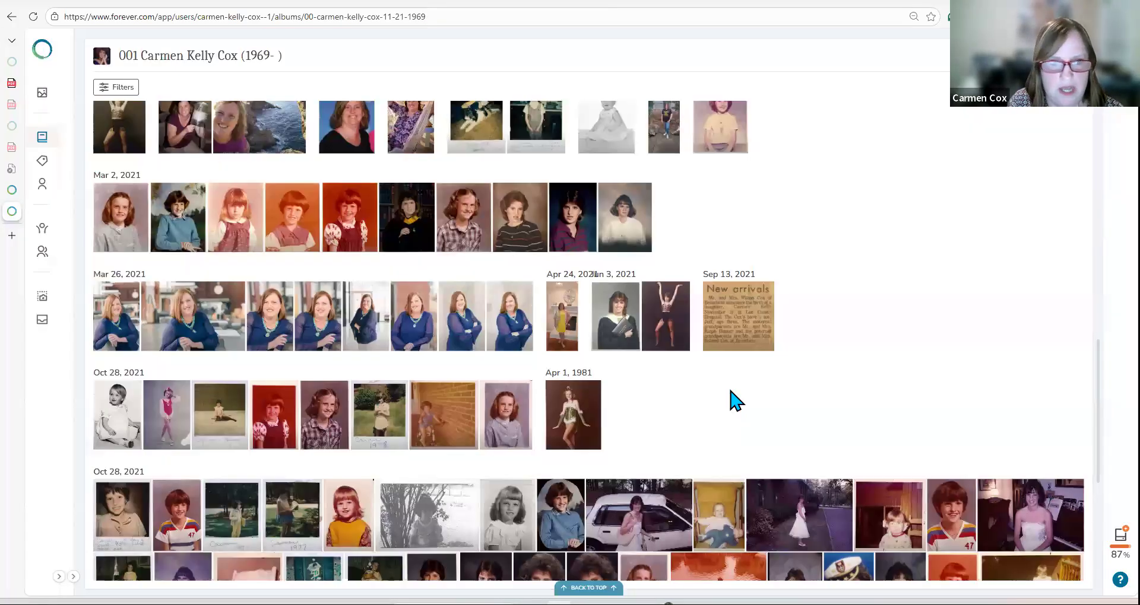
scroll(731, 392, down, 2)
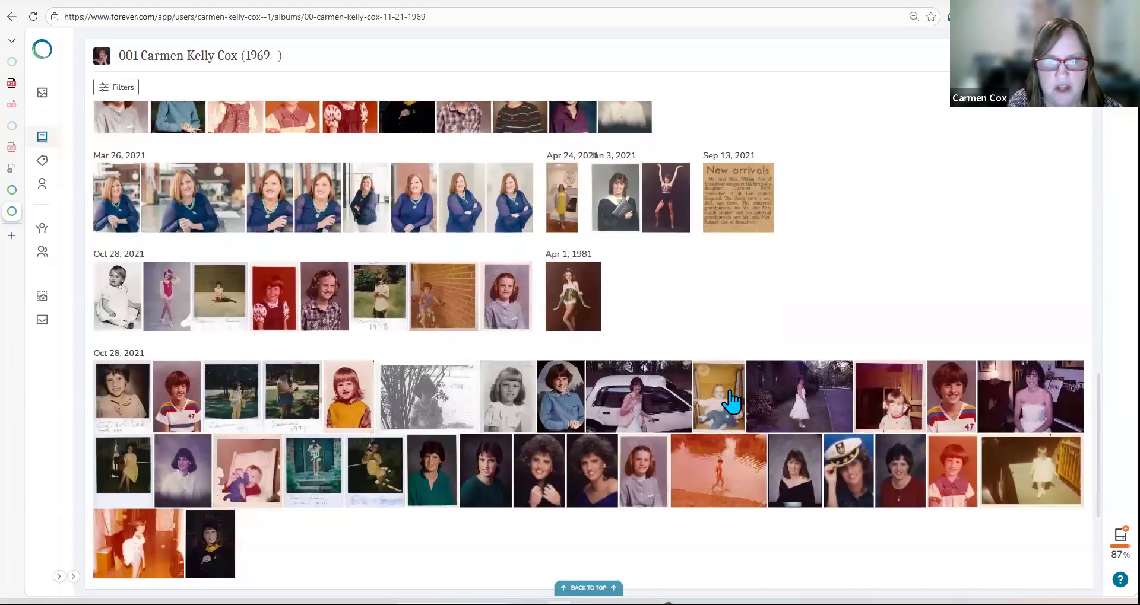
click(653, 404)
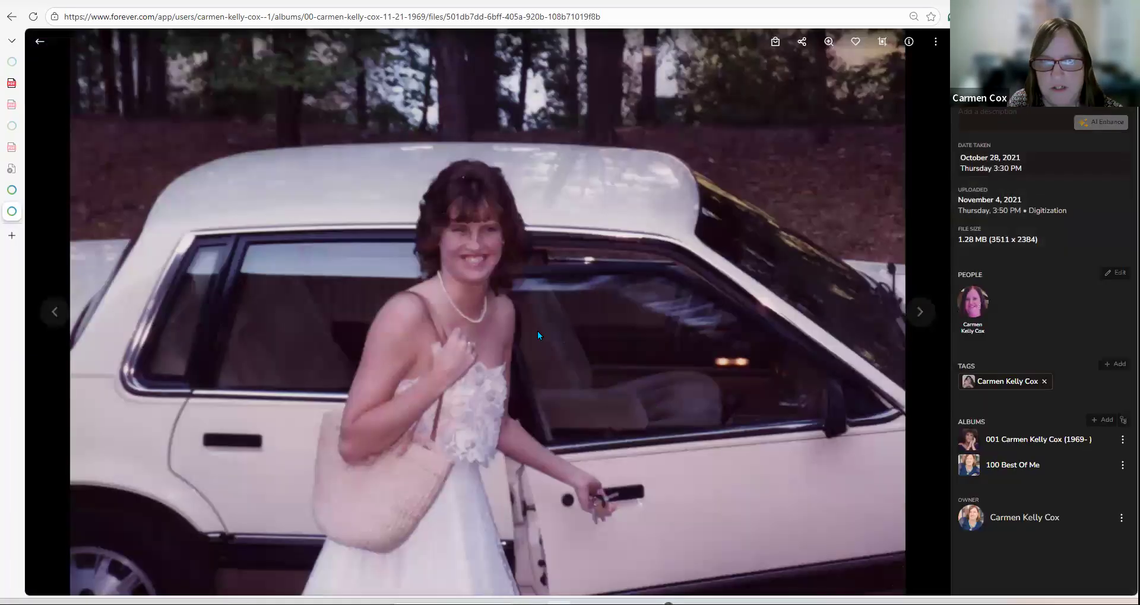
right_click(537, 331)
click(585, 381)
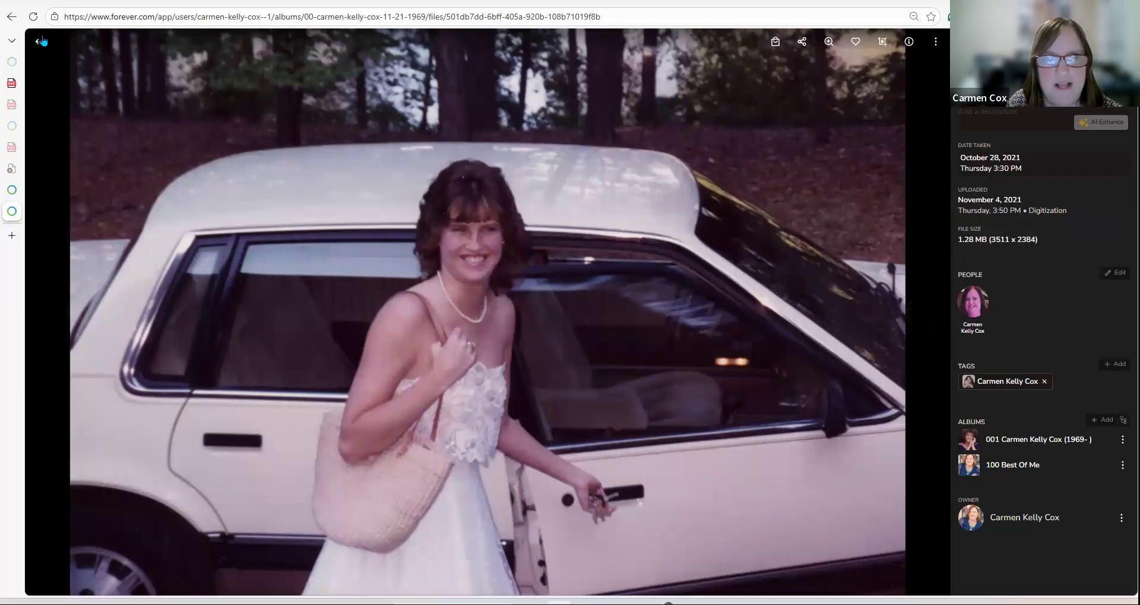
click(54, 42)
key(alt+Tab)
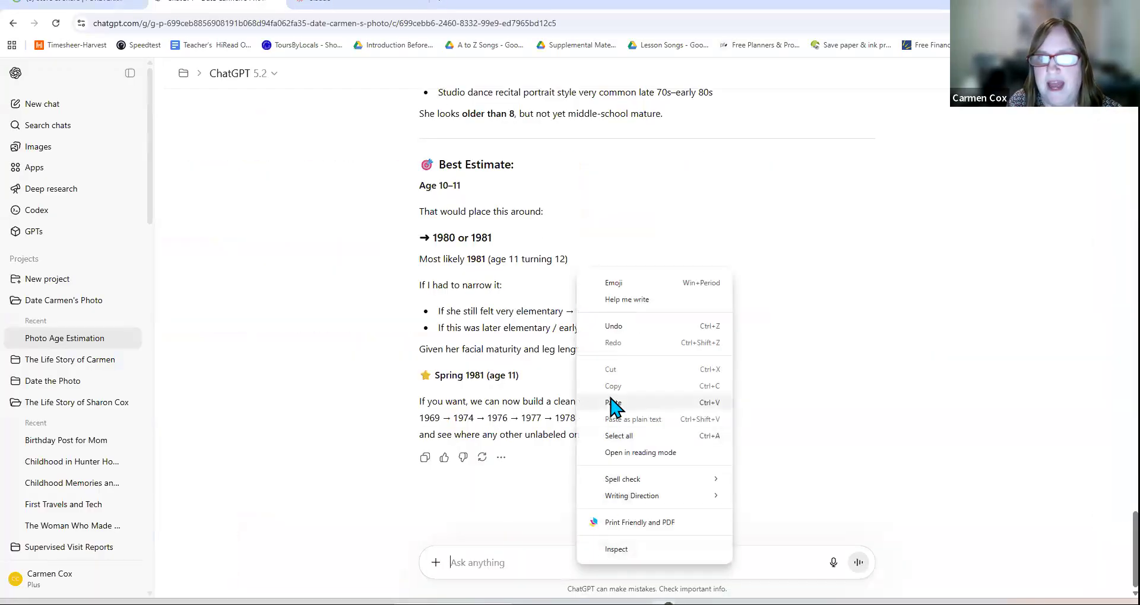
Step: Send the white-car prom photo and read the age 17–18, Spring 1988 estimate
click(610, 403)
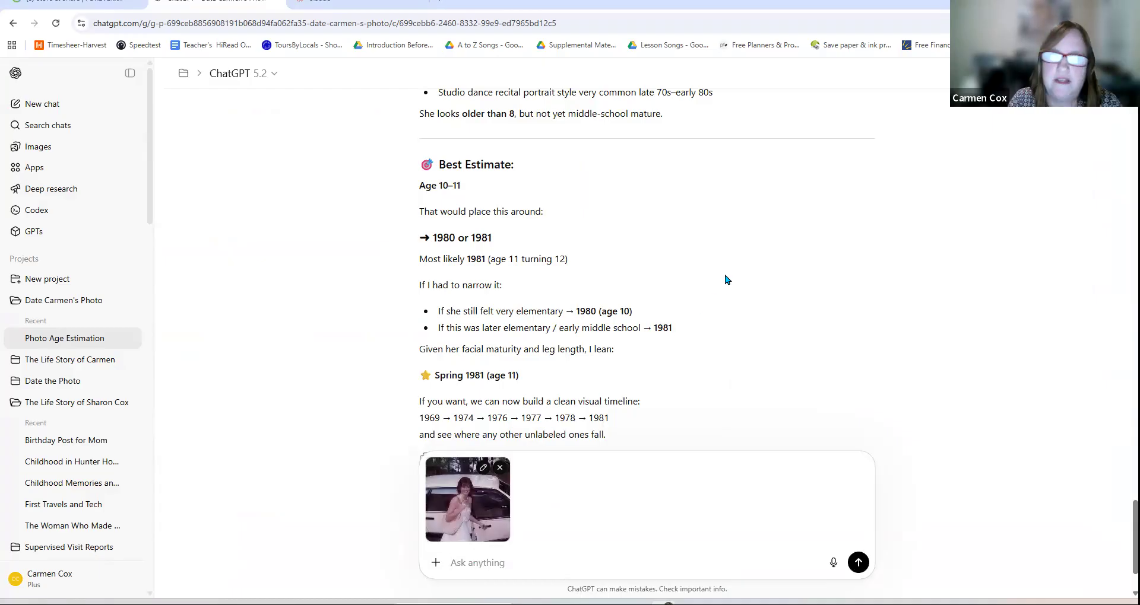
click(859, 564)
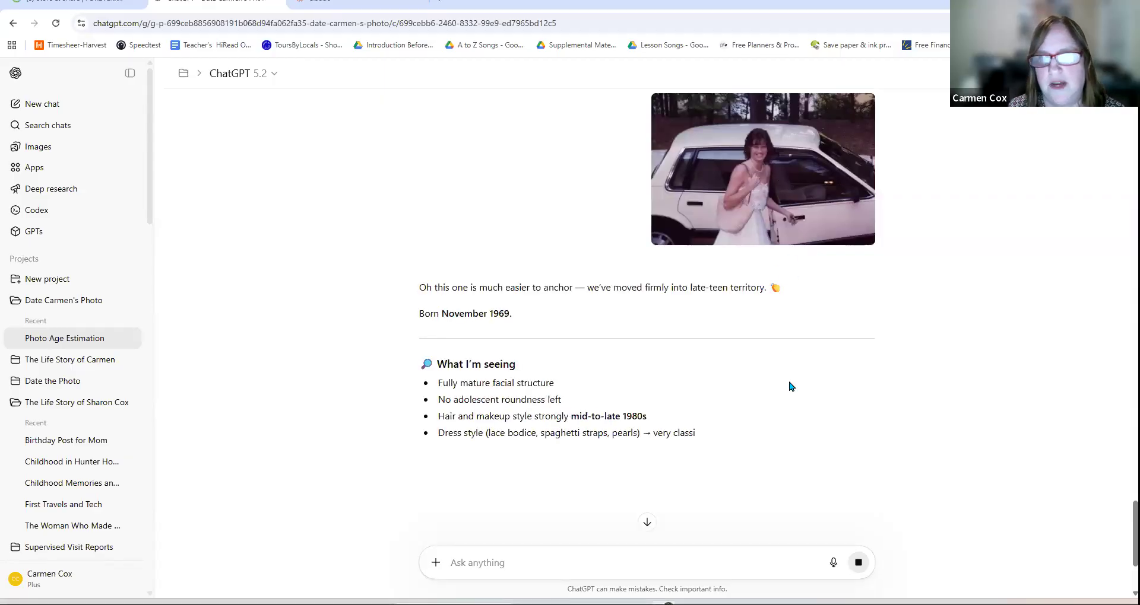
scroll(794, 388, down, 3)
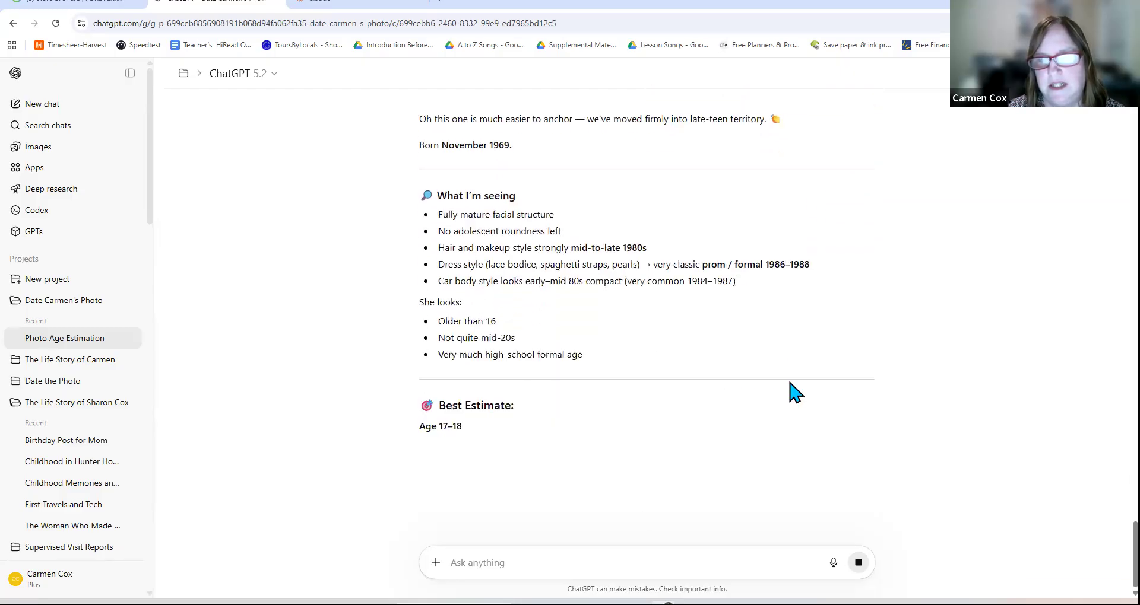
scroll(795, 391, down, 2)
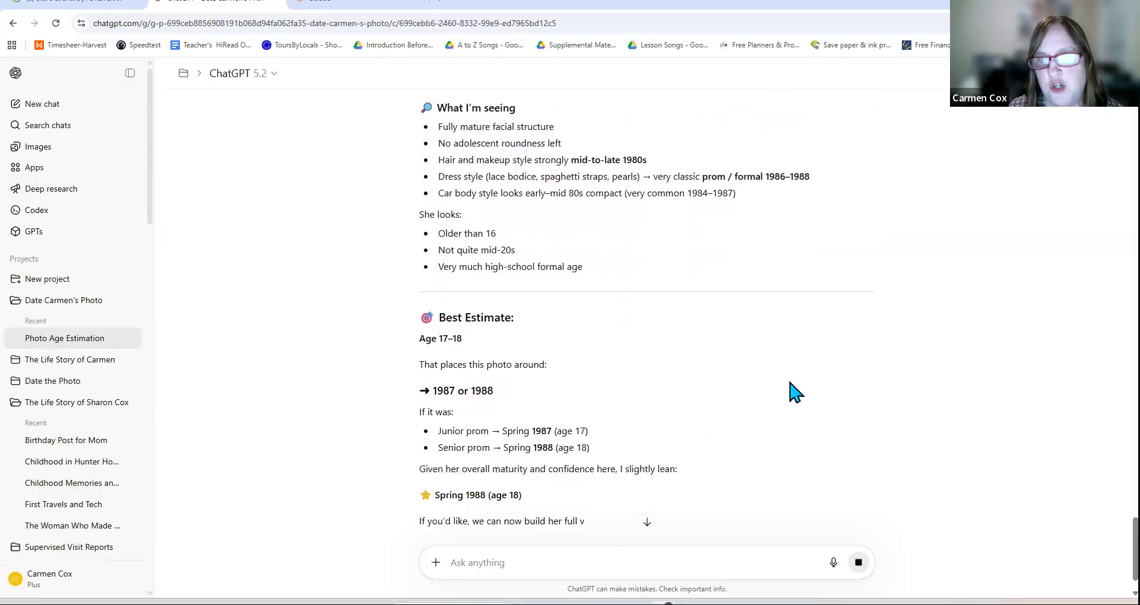
scroll(793, 389, down, 2)
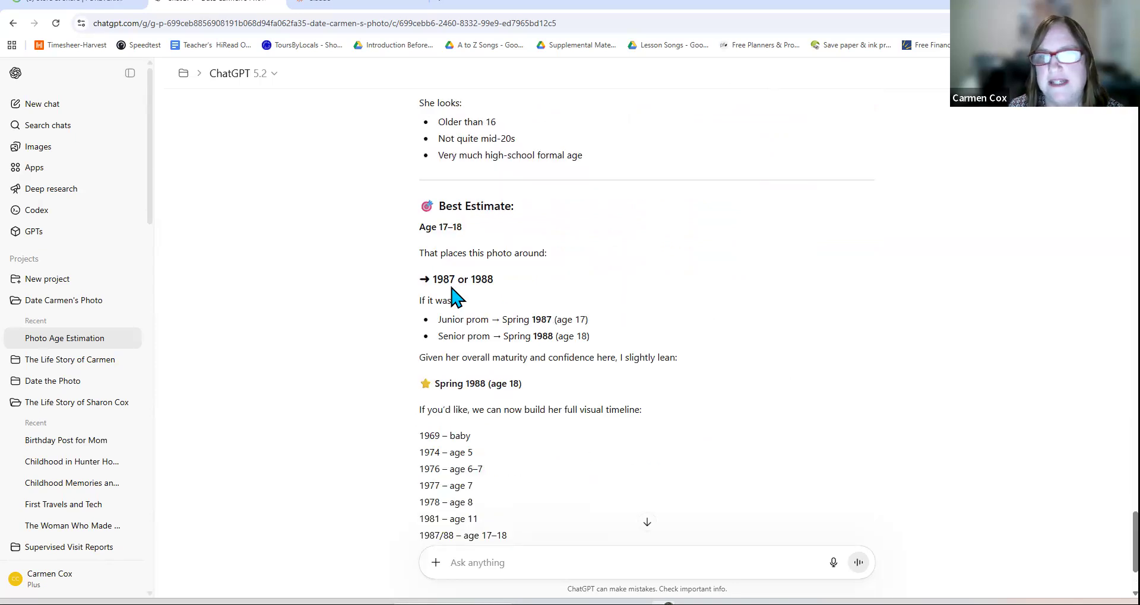
scroll(523, 300, down, 1)
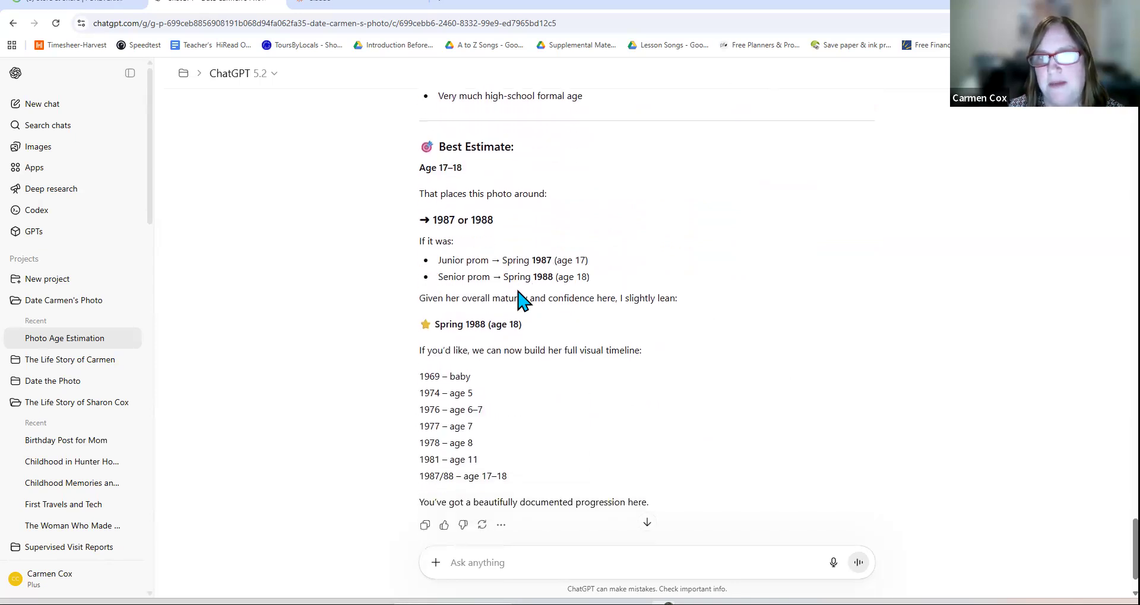
scroll(522, 300, down, 1)
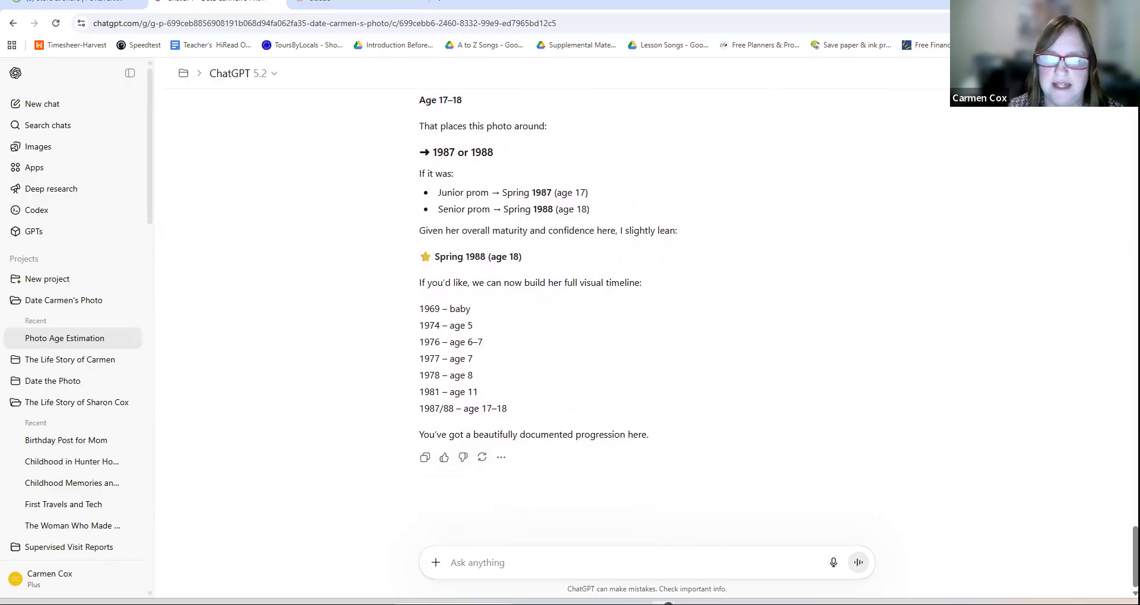
click(665, 602)
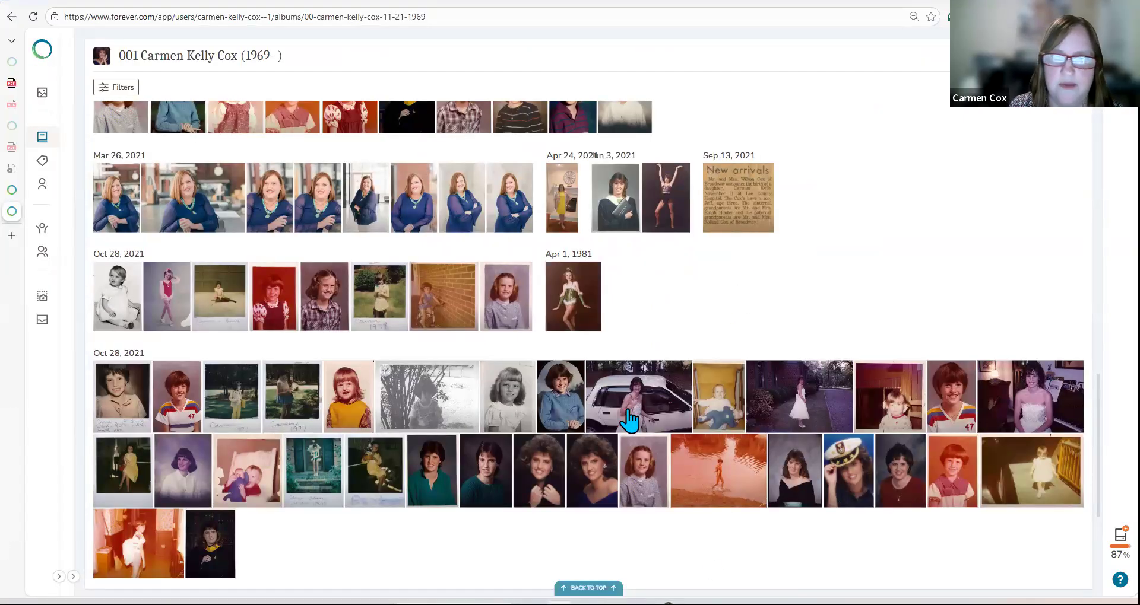
Step: Set the white-car prom photo's date taken to month-and-year May 1988
click(646, 387)
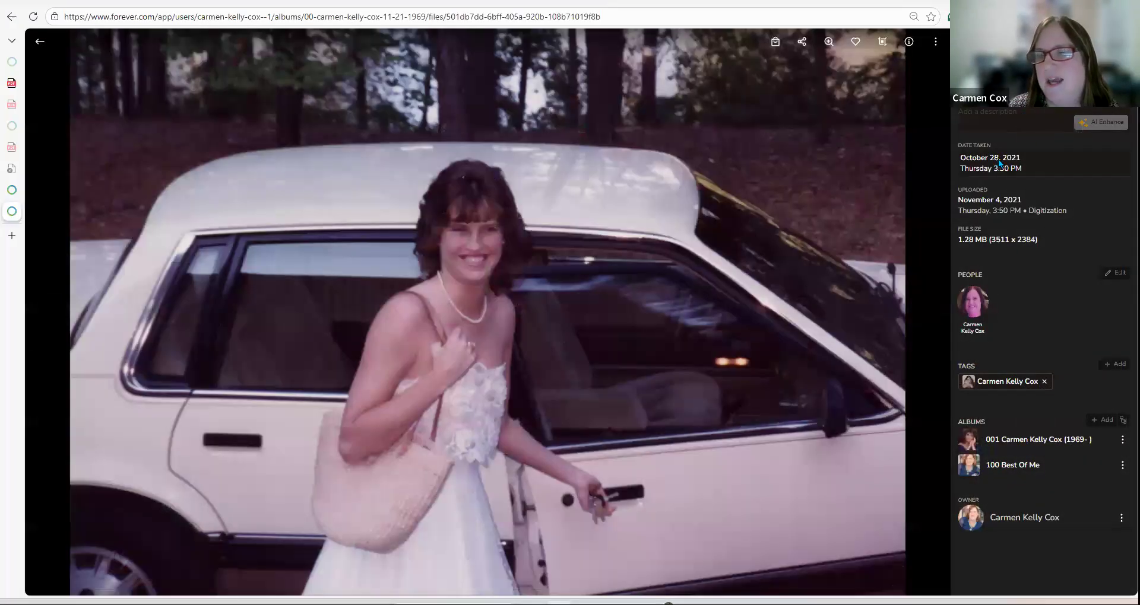
click(990, 160)
click(856, 70)
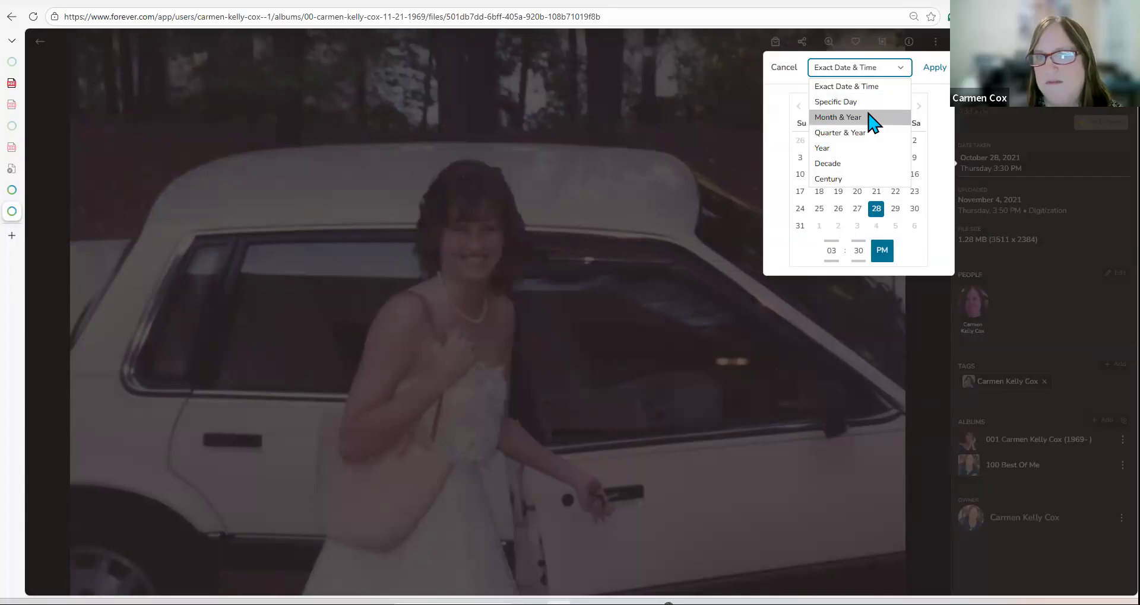
click(868, 117)
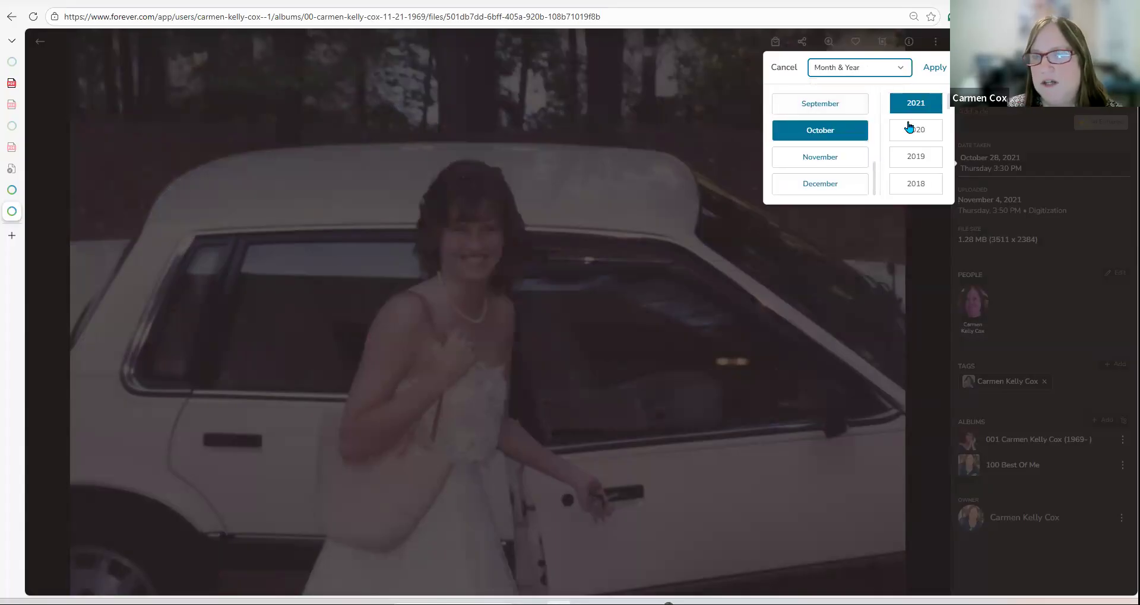
scroll(909, 126, down, 2)
scroll(908, 126, down, 12)
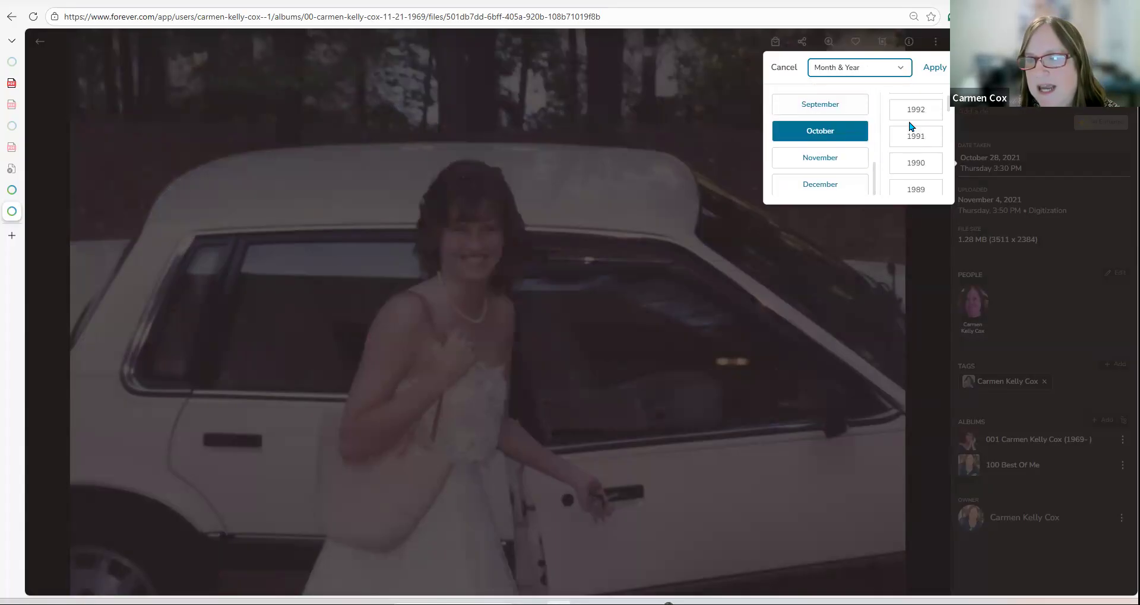
scroll(911, 130, down, 1)
click(914, 113)
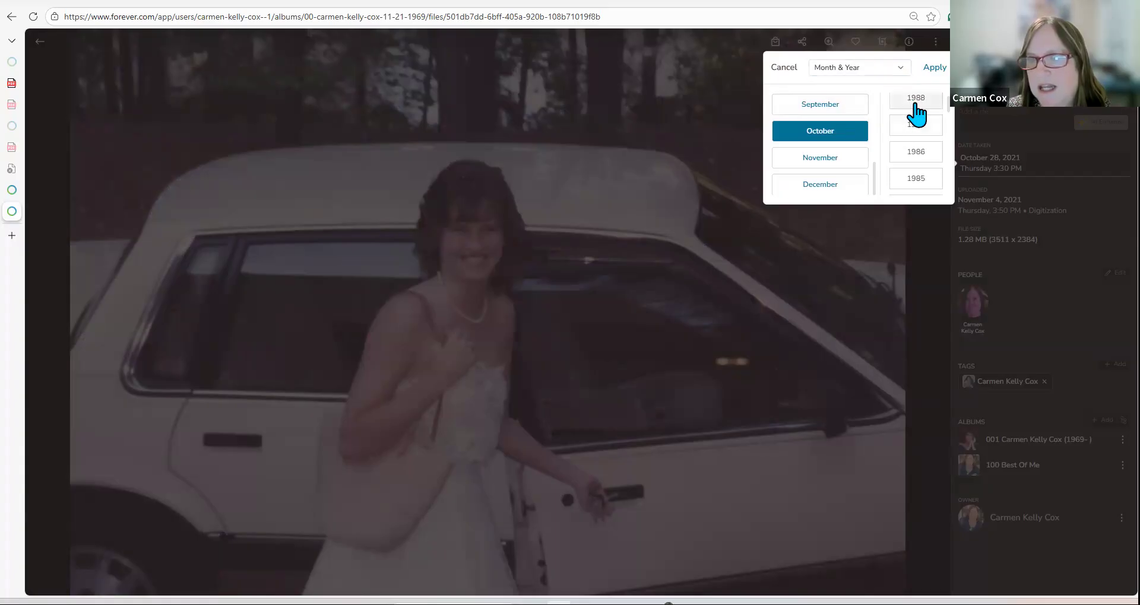
scroll(852, 145, up, 3)
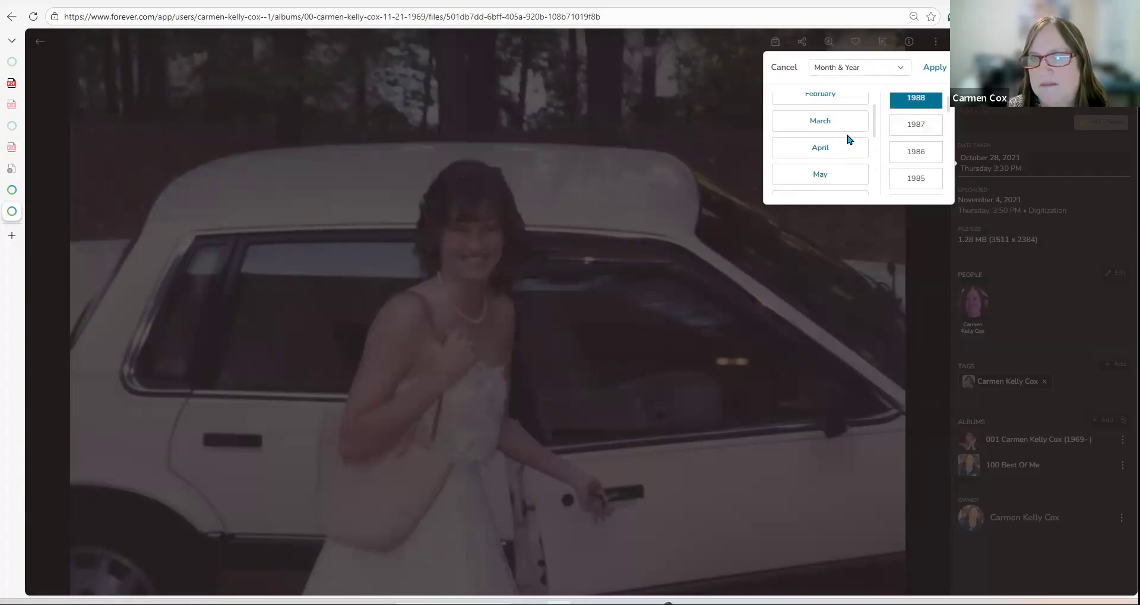
click(855, 174)
click(934, 68)
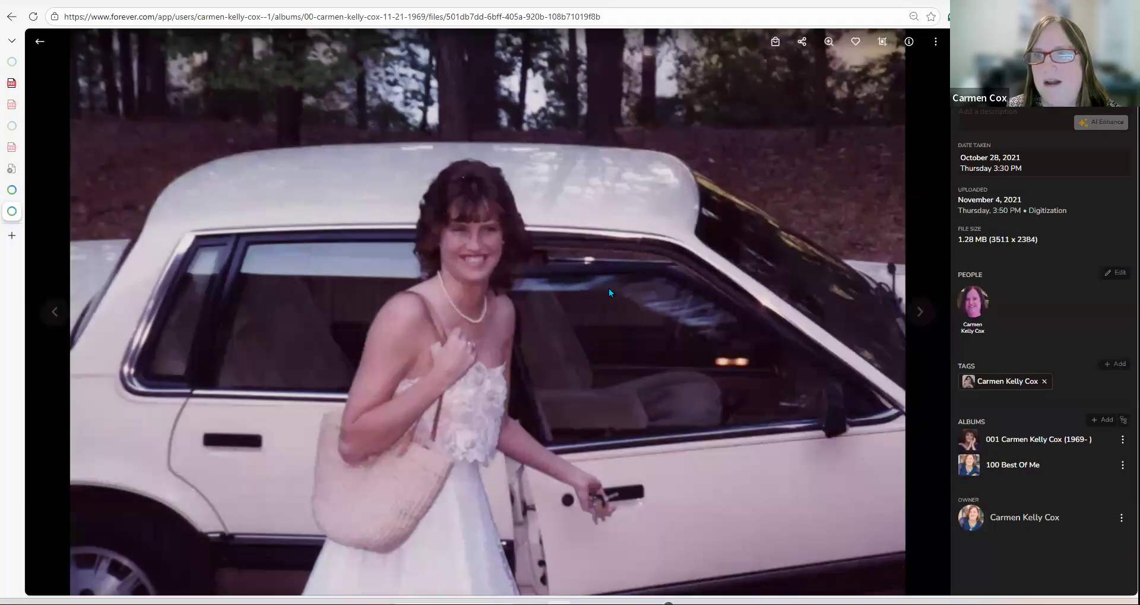
Step: Copy the graduation portrait for pasting into the ChatGPT message
click(40, 43)
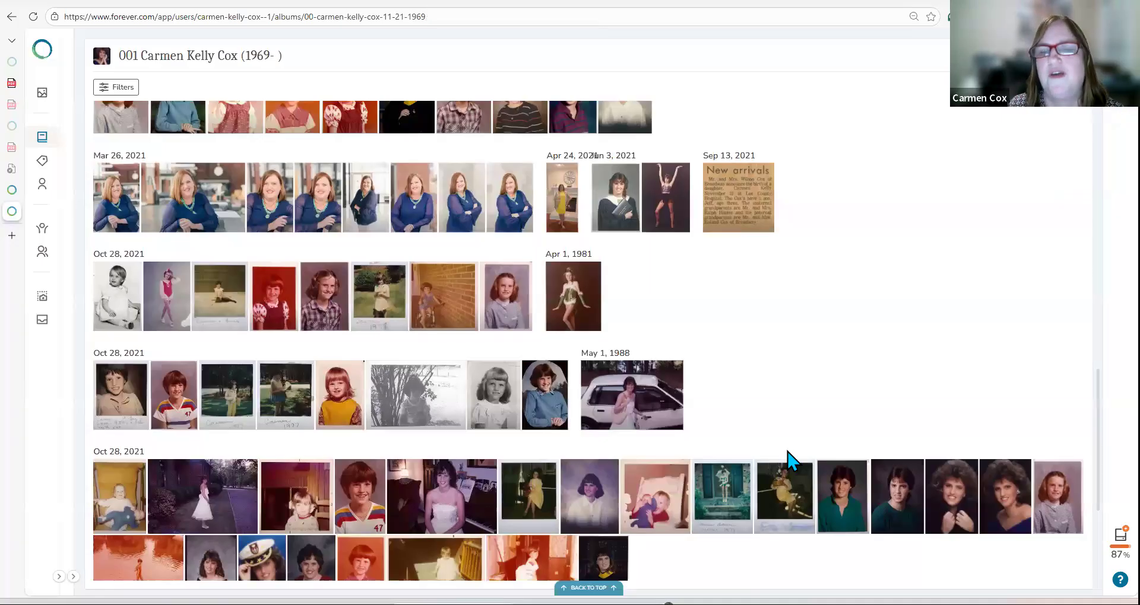
click(629, 205)
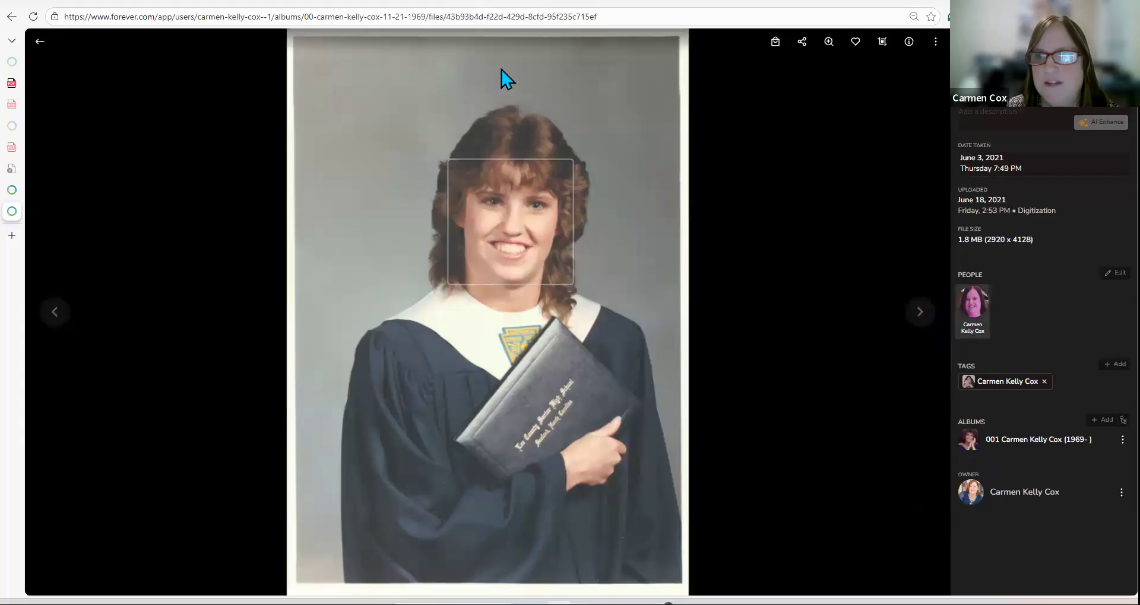
right_click(504, 74)
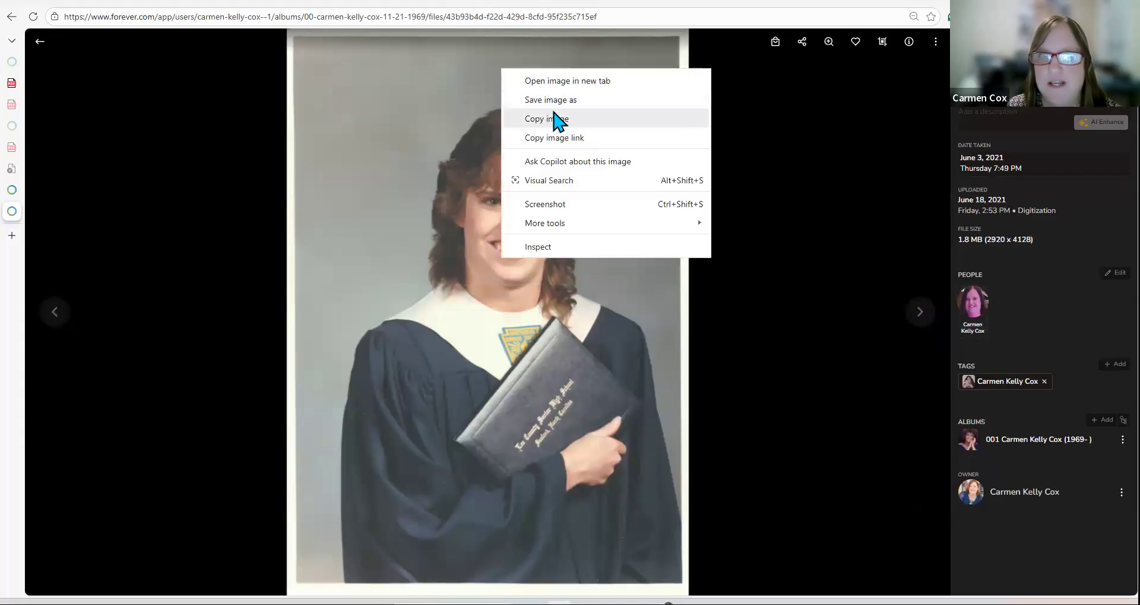
click(555, 122)
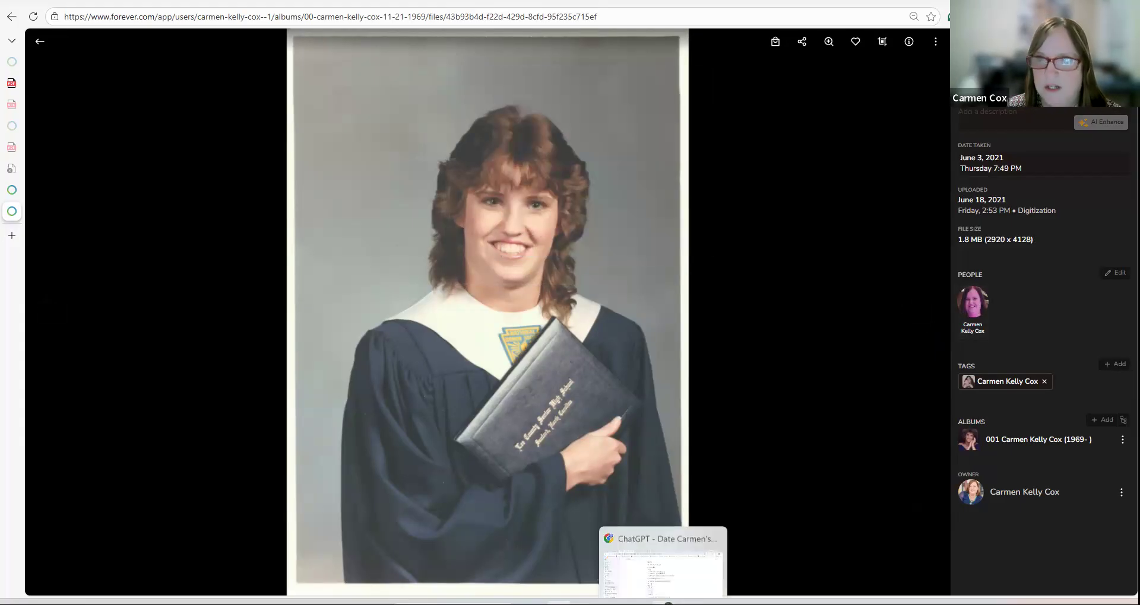
click(608, 571)
right_click(542, 568)
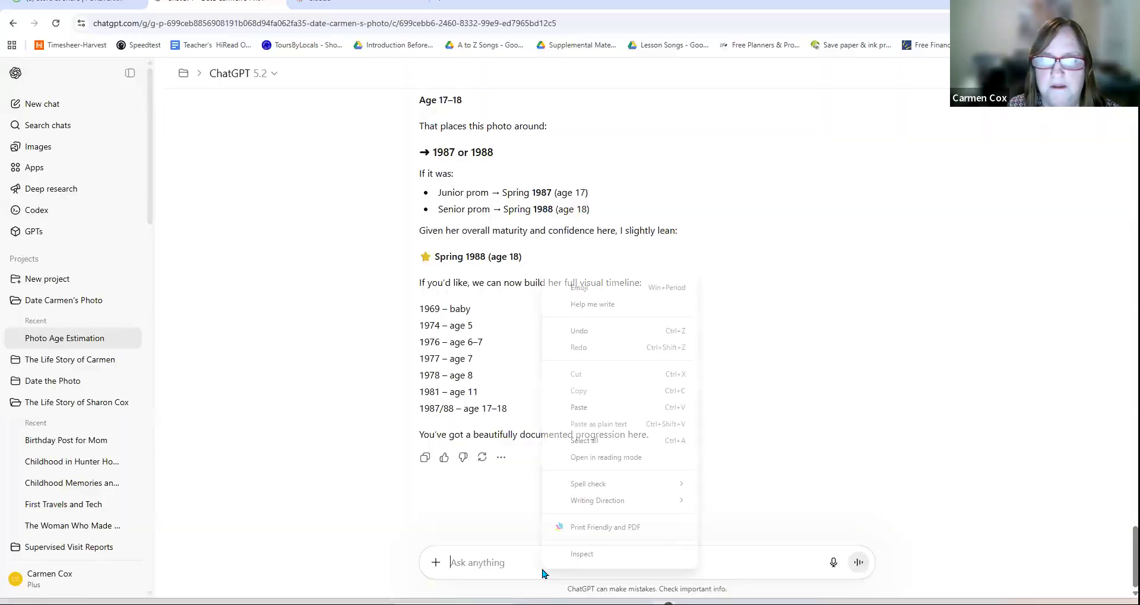
Step: Attach the graduation portrait and send it to ChatGPT for a date estimate
click(585, 409)
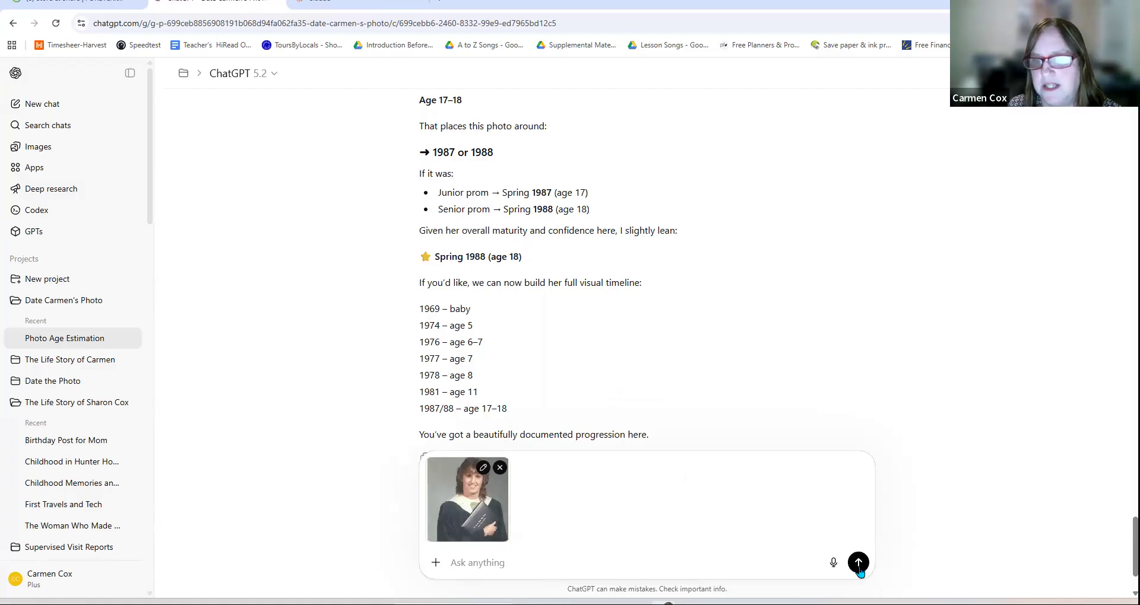
click(859, 568)
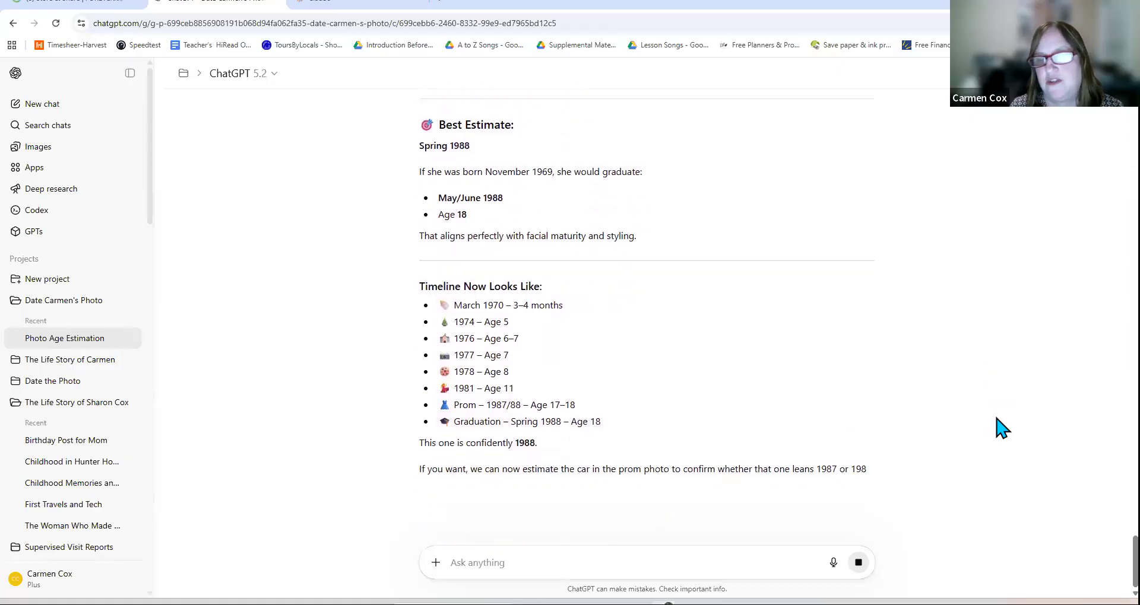
Step: Set the graduation portrait's Date Taken to June 1988 (Month & Year) and return to the album grid
click(559, 603)
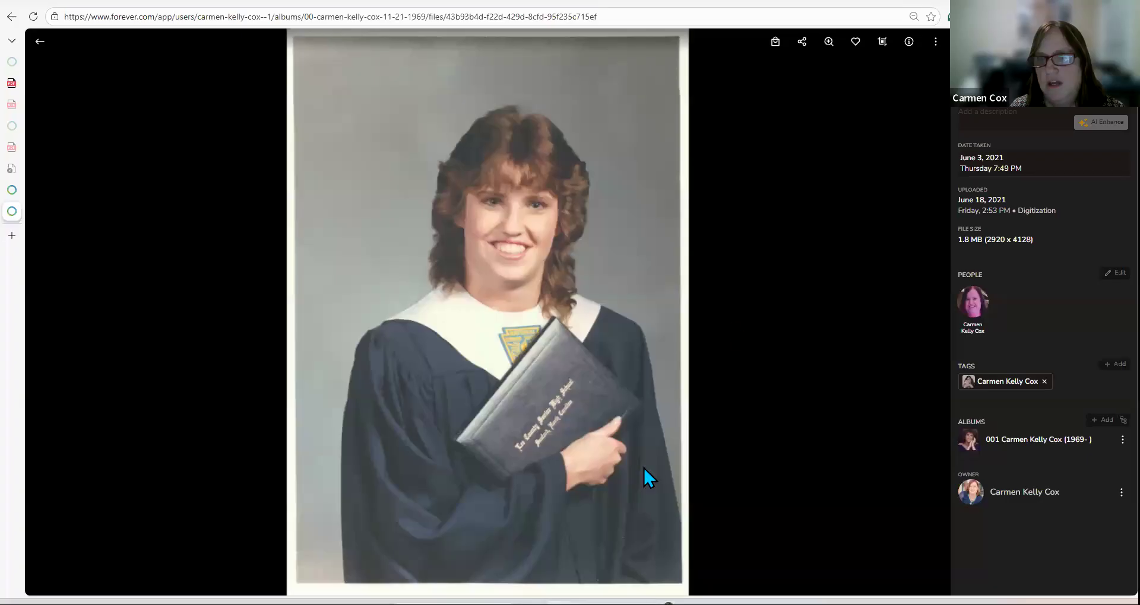
click(1011, 162)
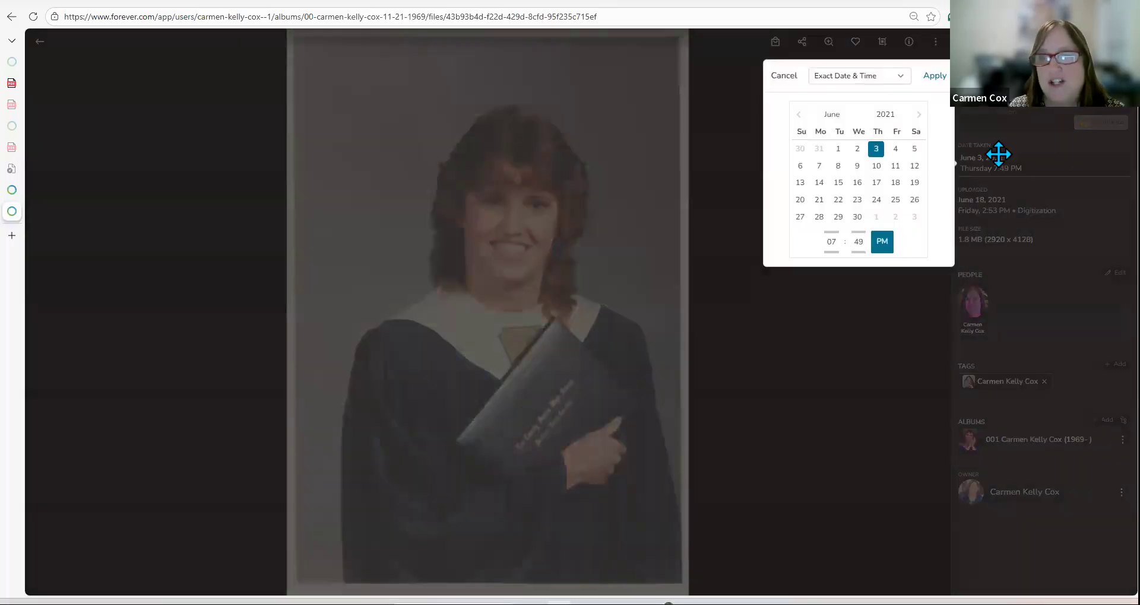
click(882, 79)
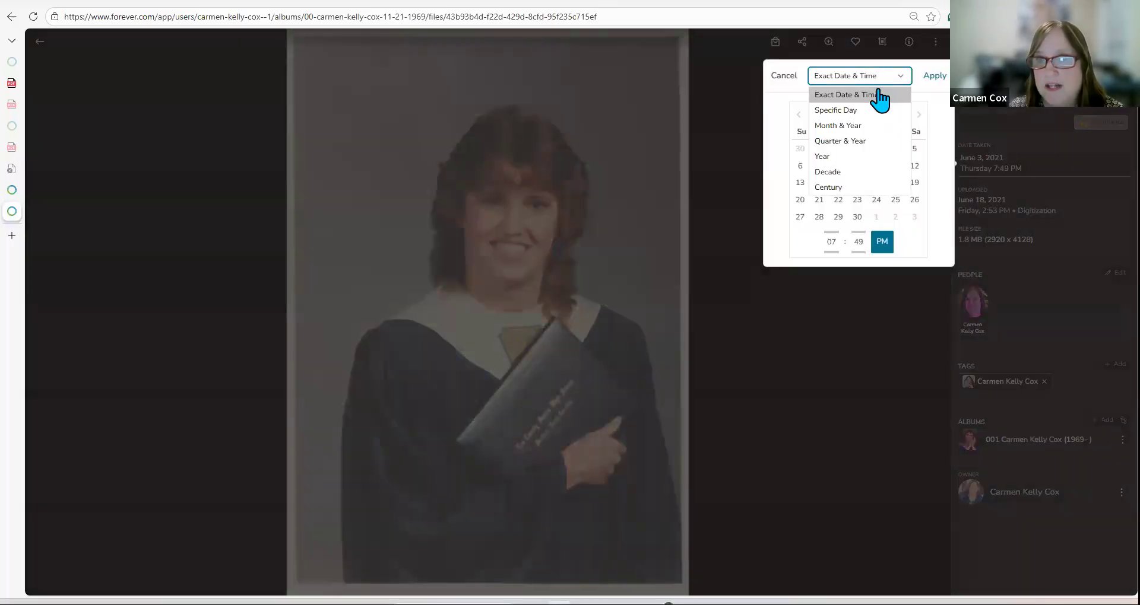
click(856, 127)
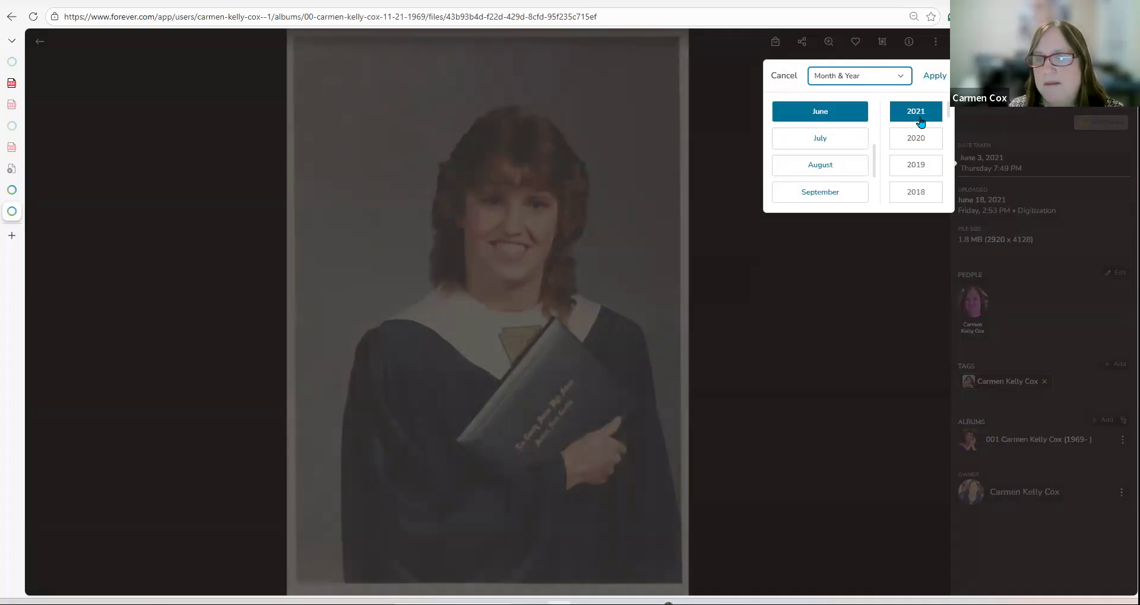
scroll(919, 125, down, 7)
scroll(920, 124, down, 7)
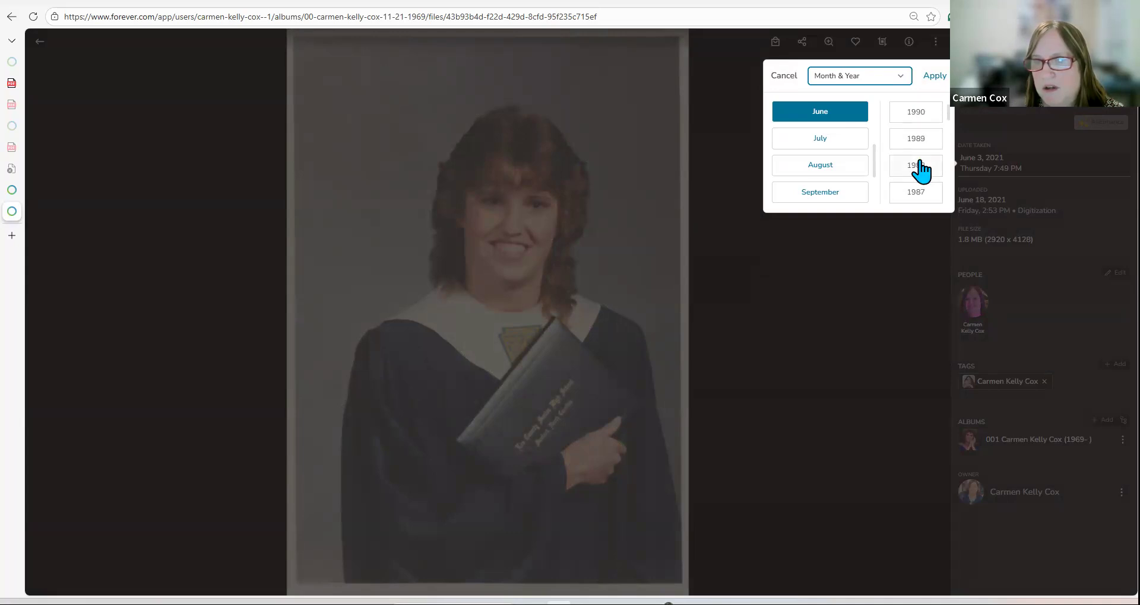
click(917, 162)
click(935, 76)
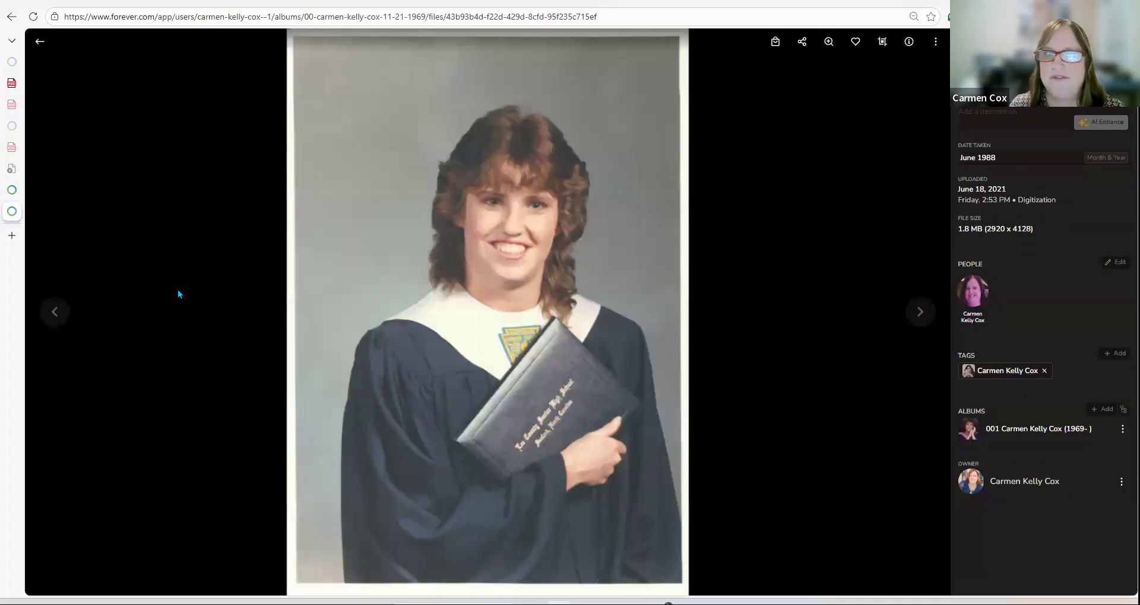
click(38, 40)
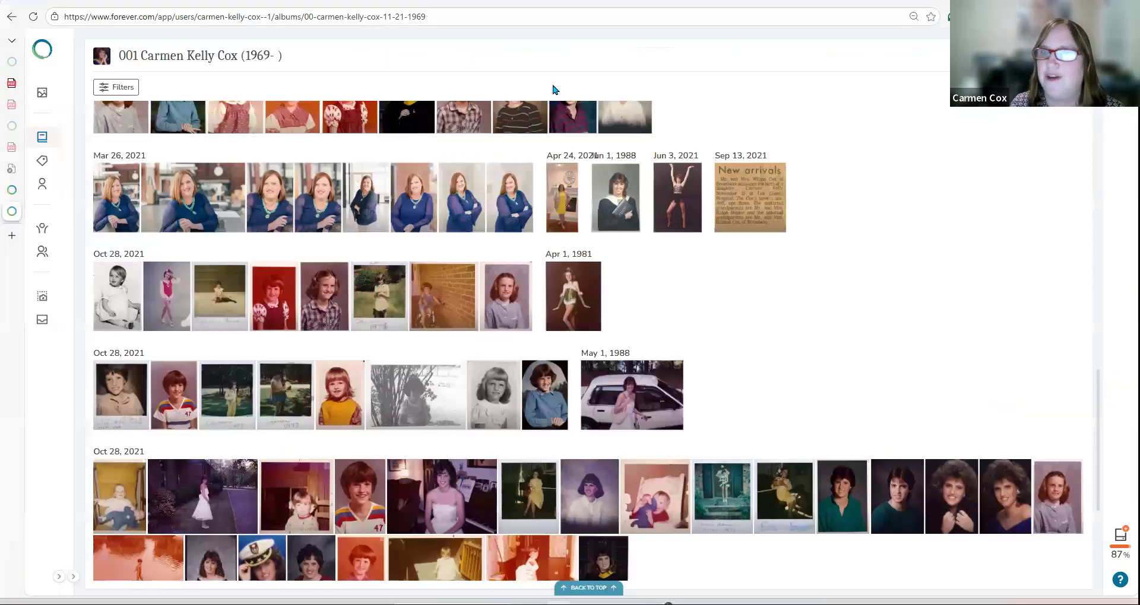